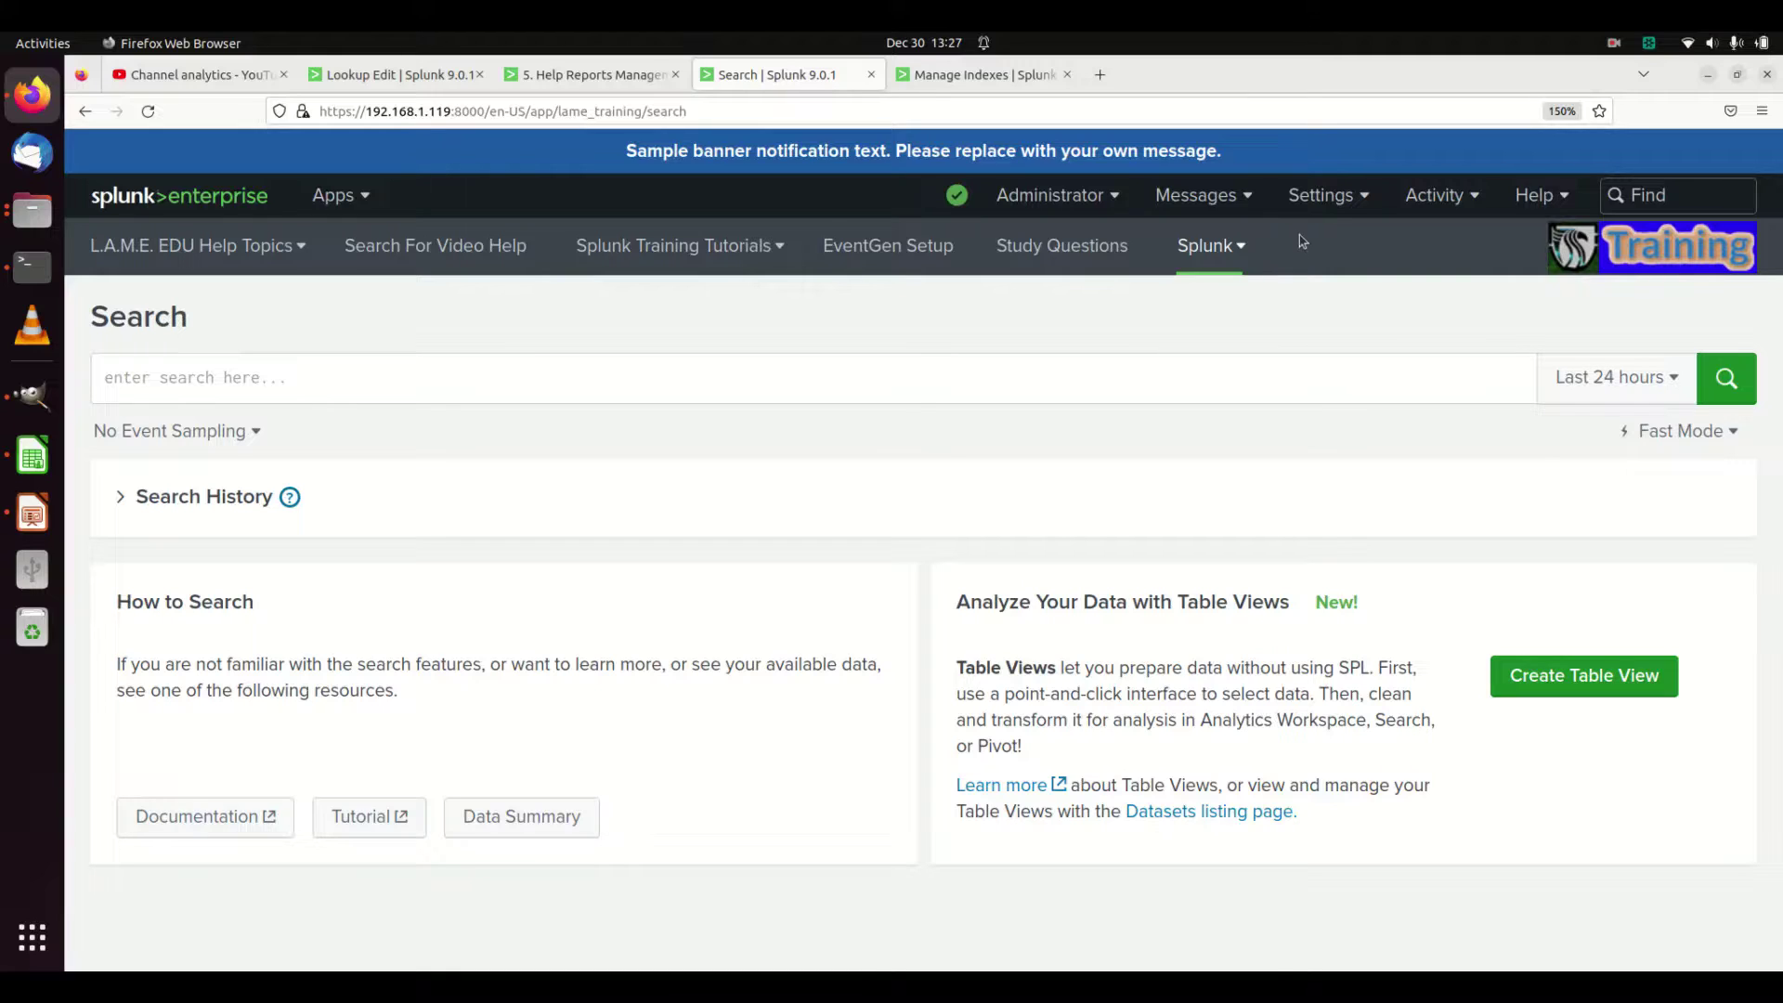
Step: Go to the Indexes management page and start a new index named lame_youtube
click(1328, 196)
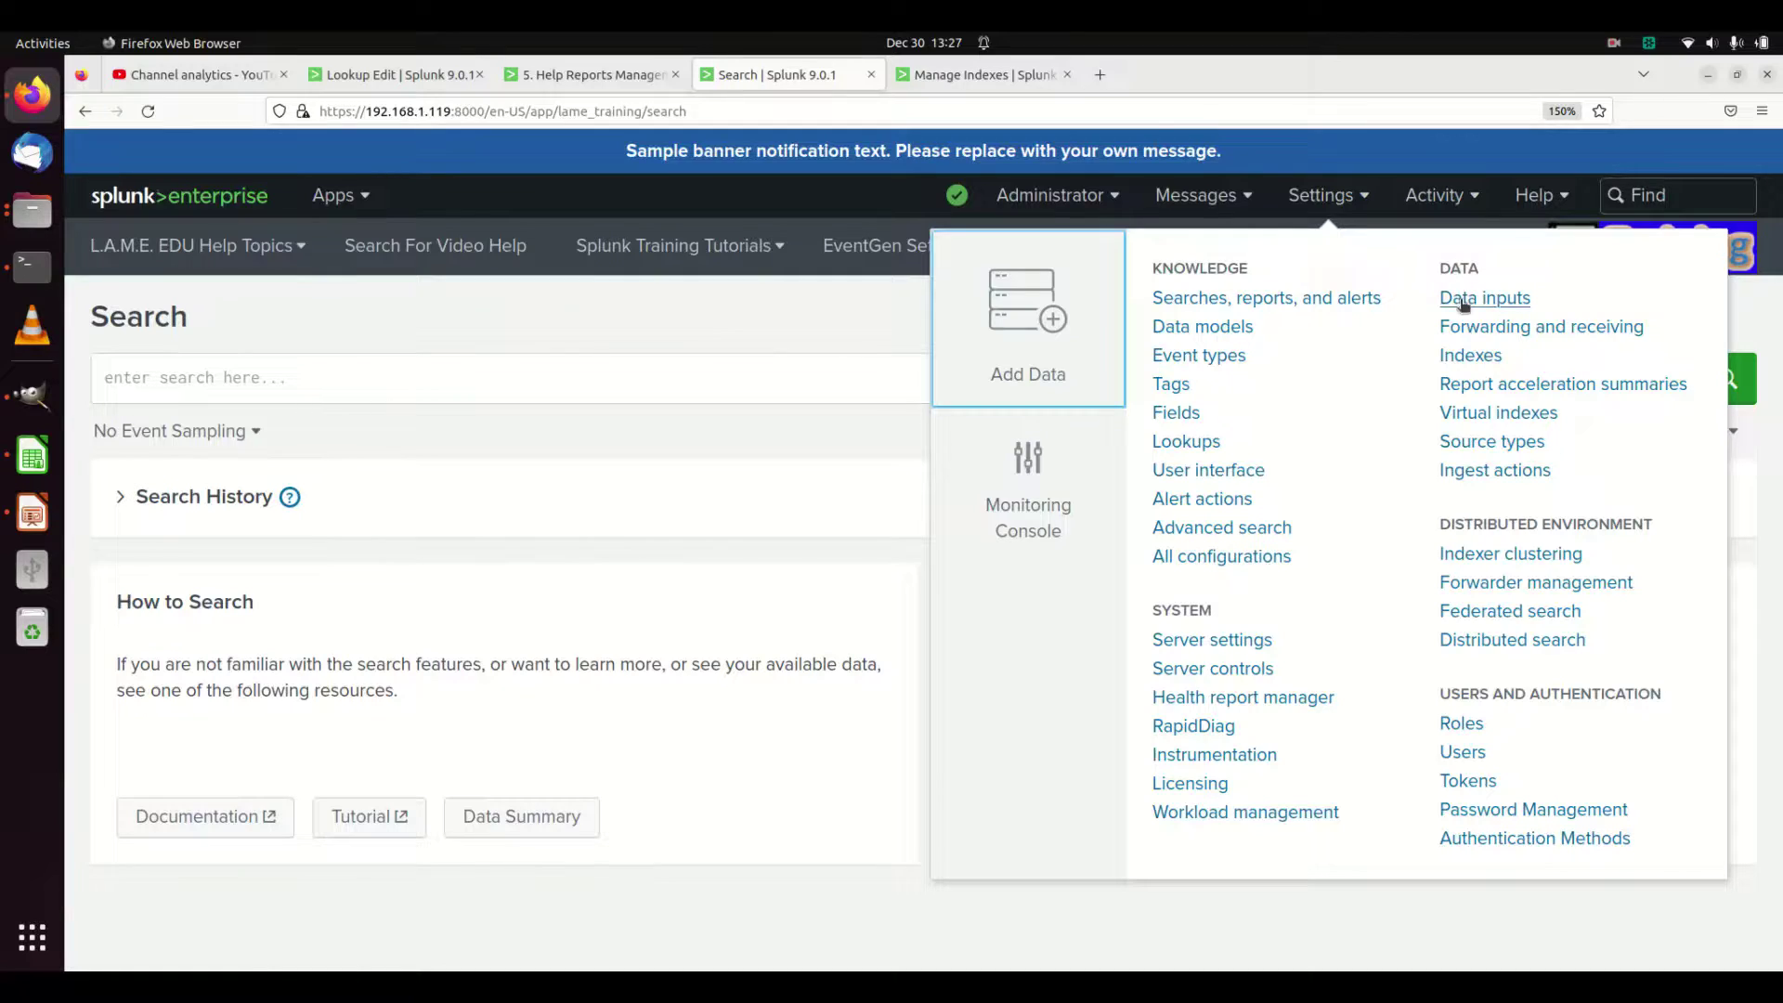
click(1465, 355)
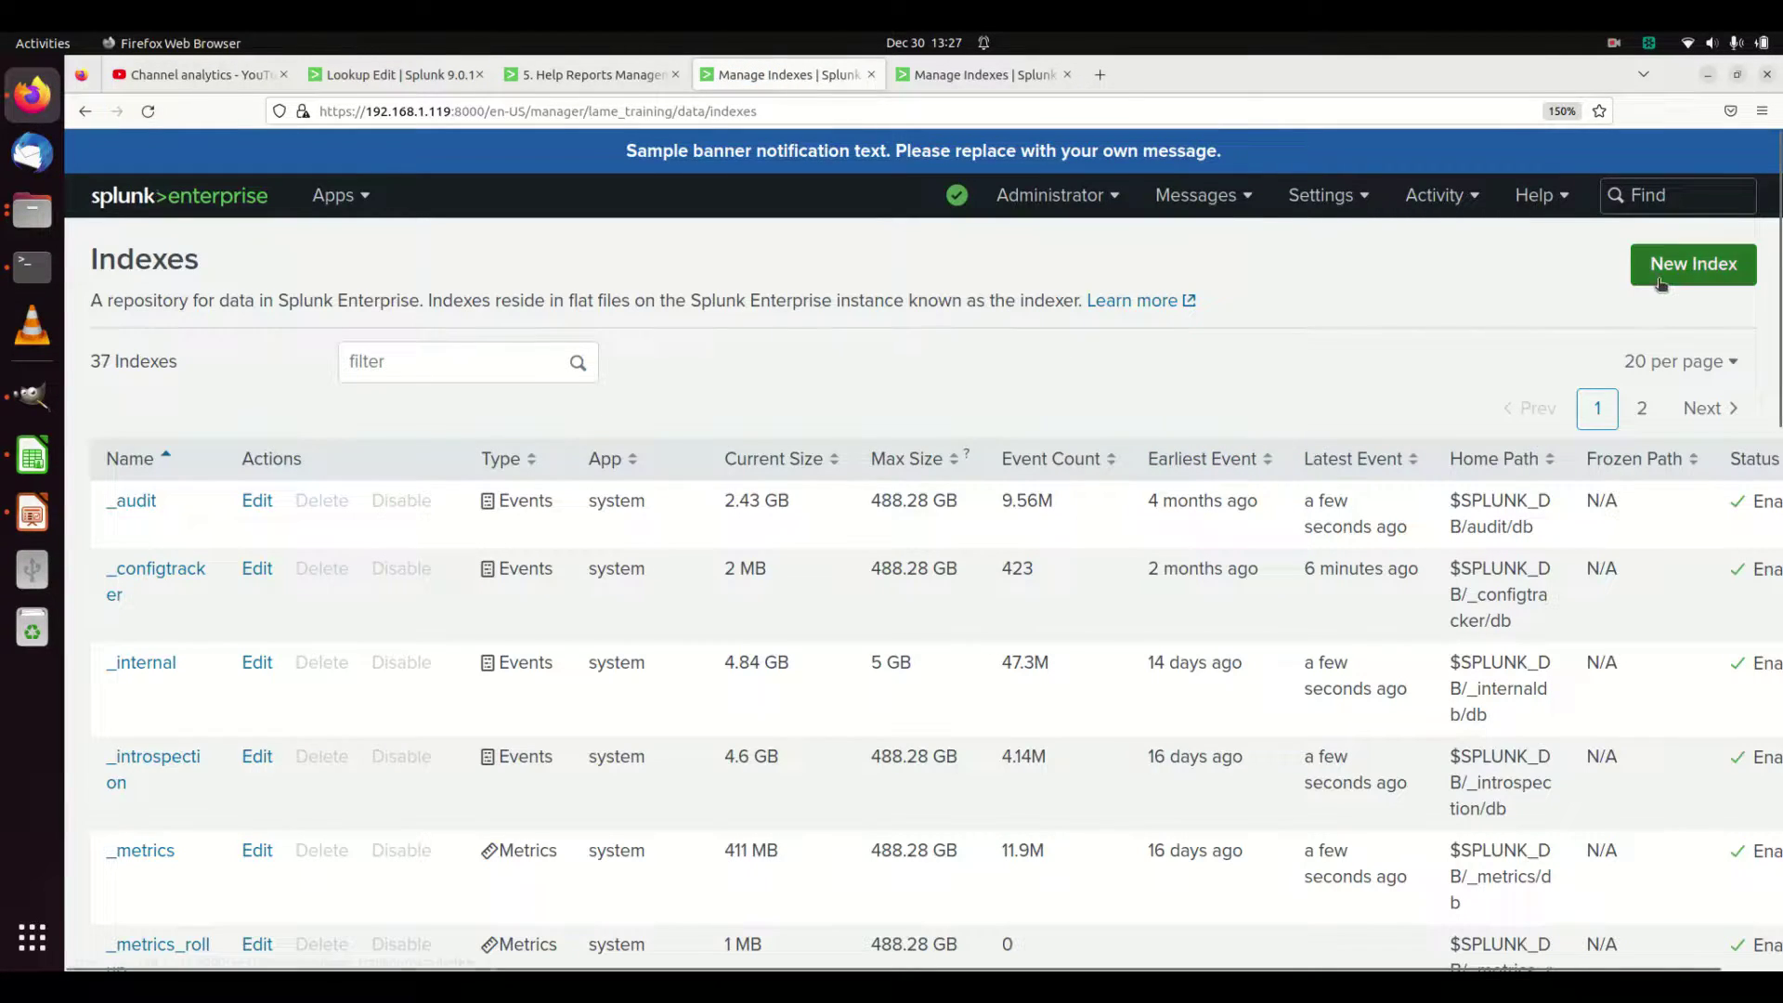
scroll(734, 502, down, 10)
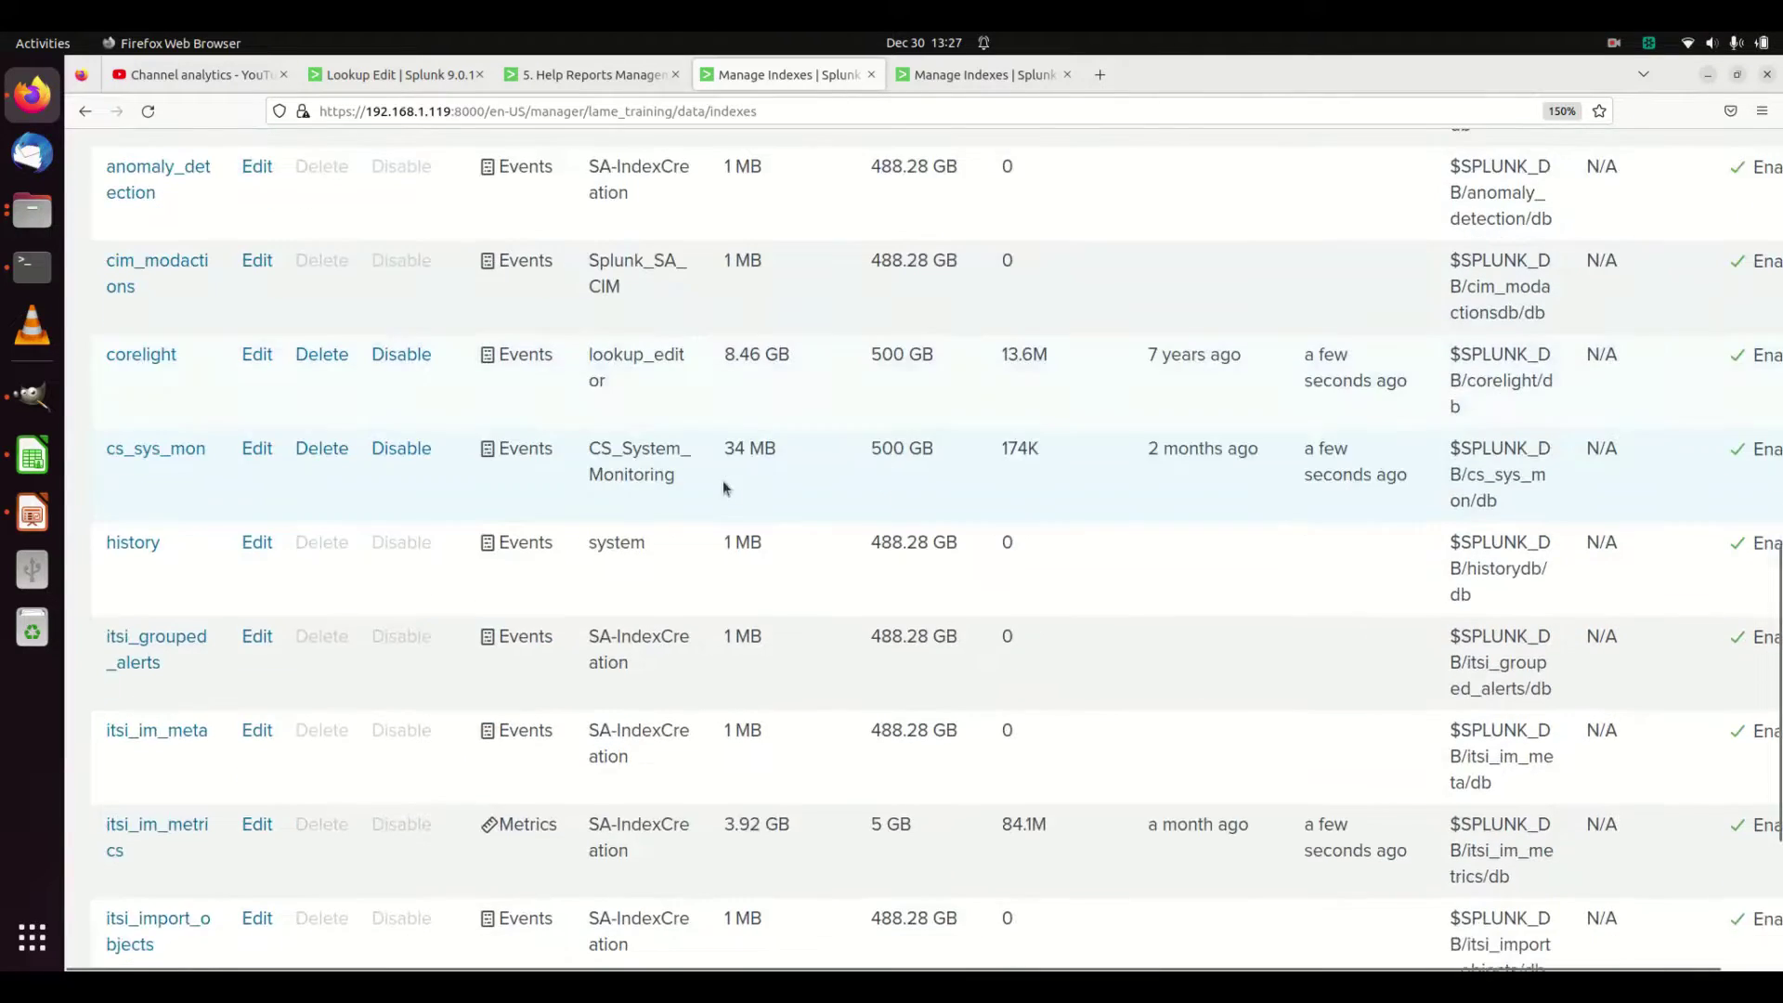
scroll(785, 502, up, 10)
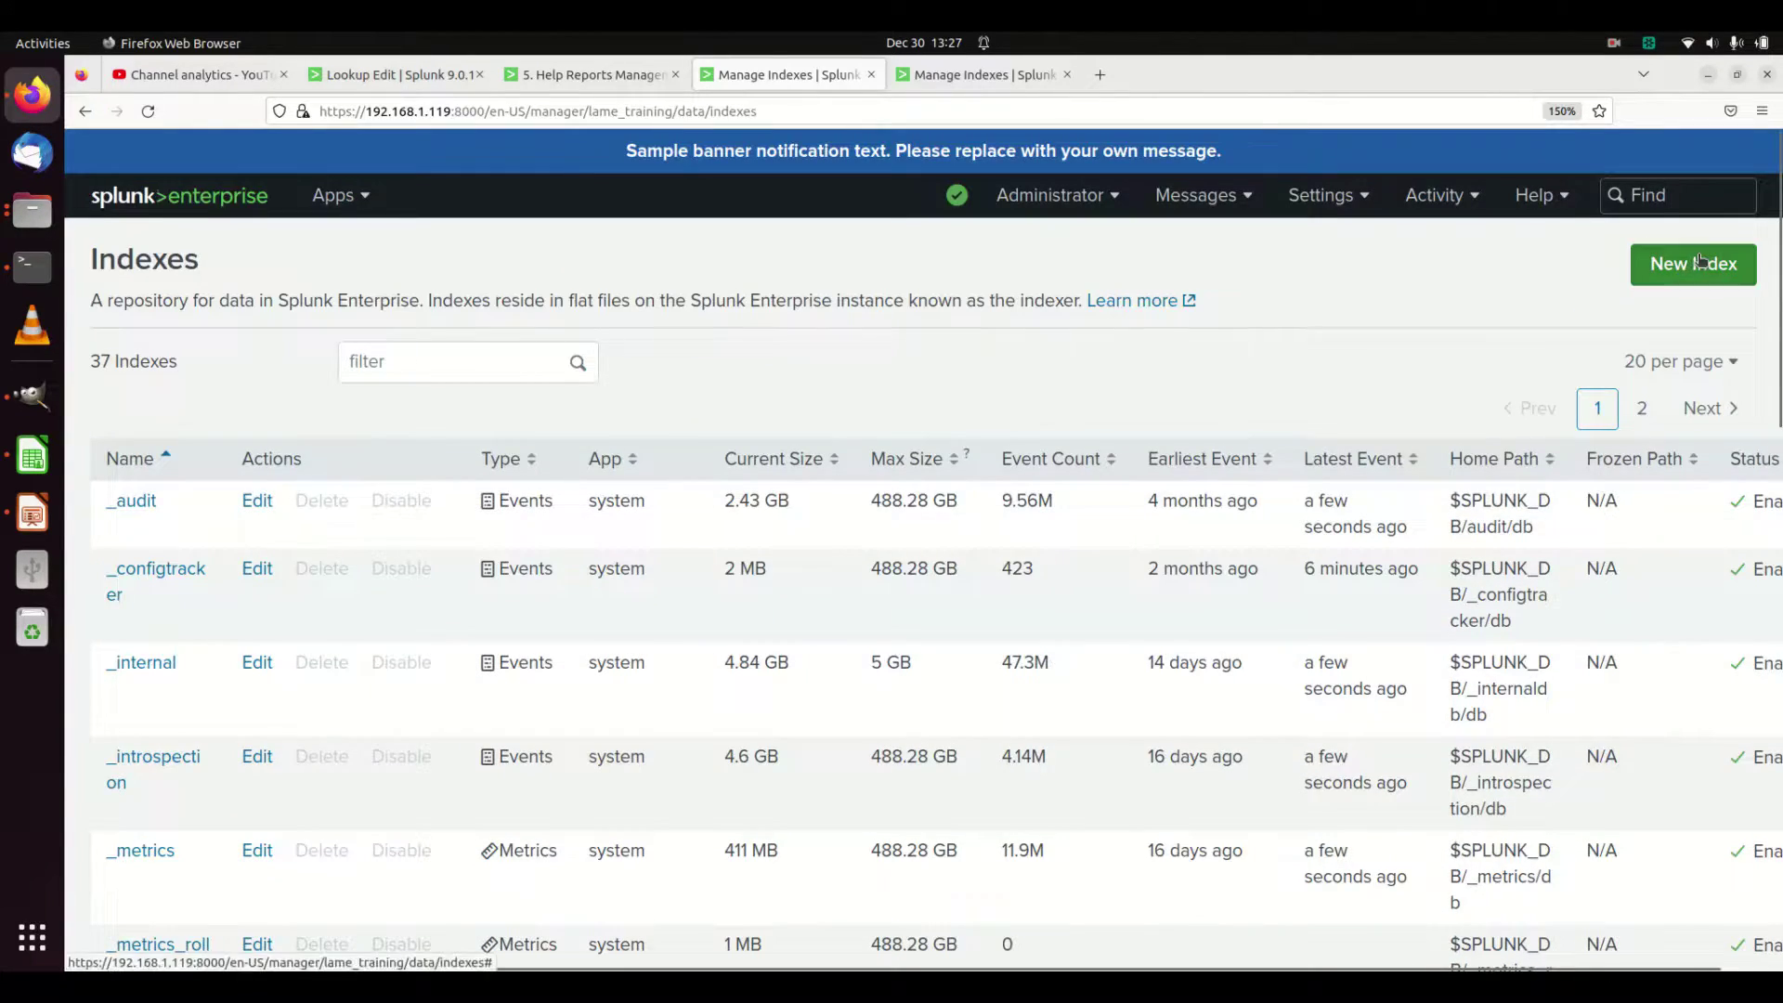
click(1700, 263)
click(1020, 336)
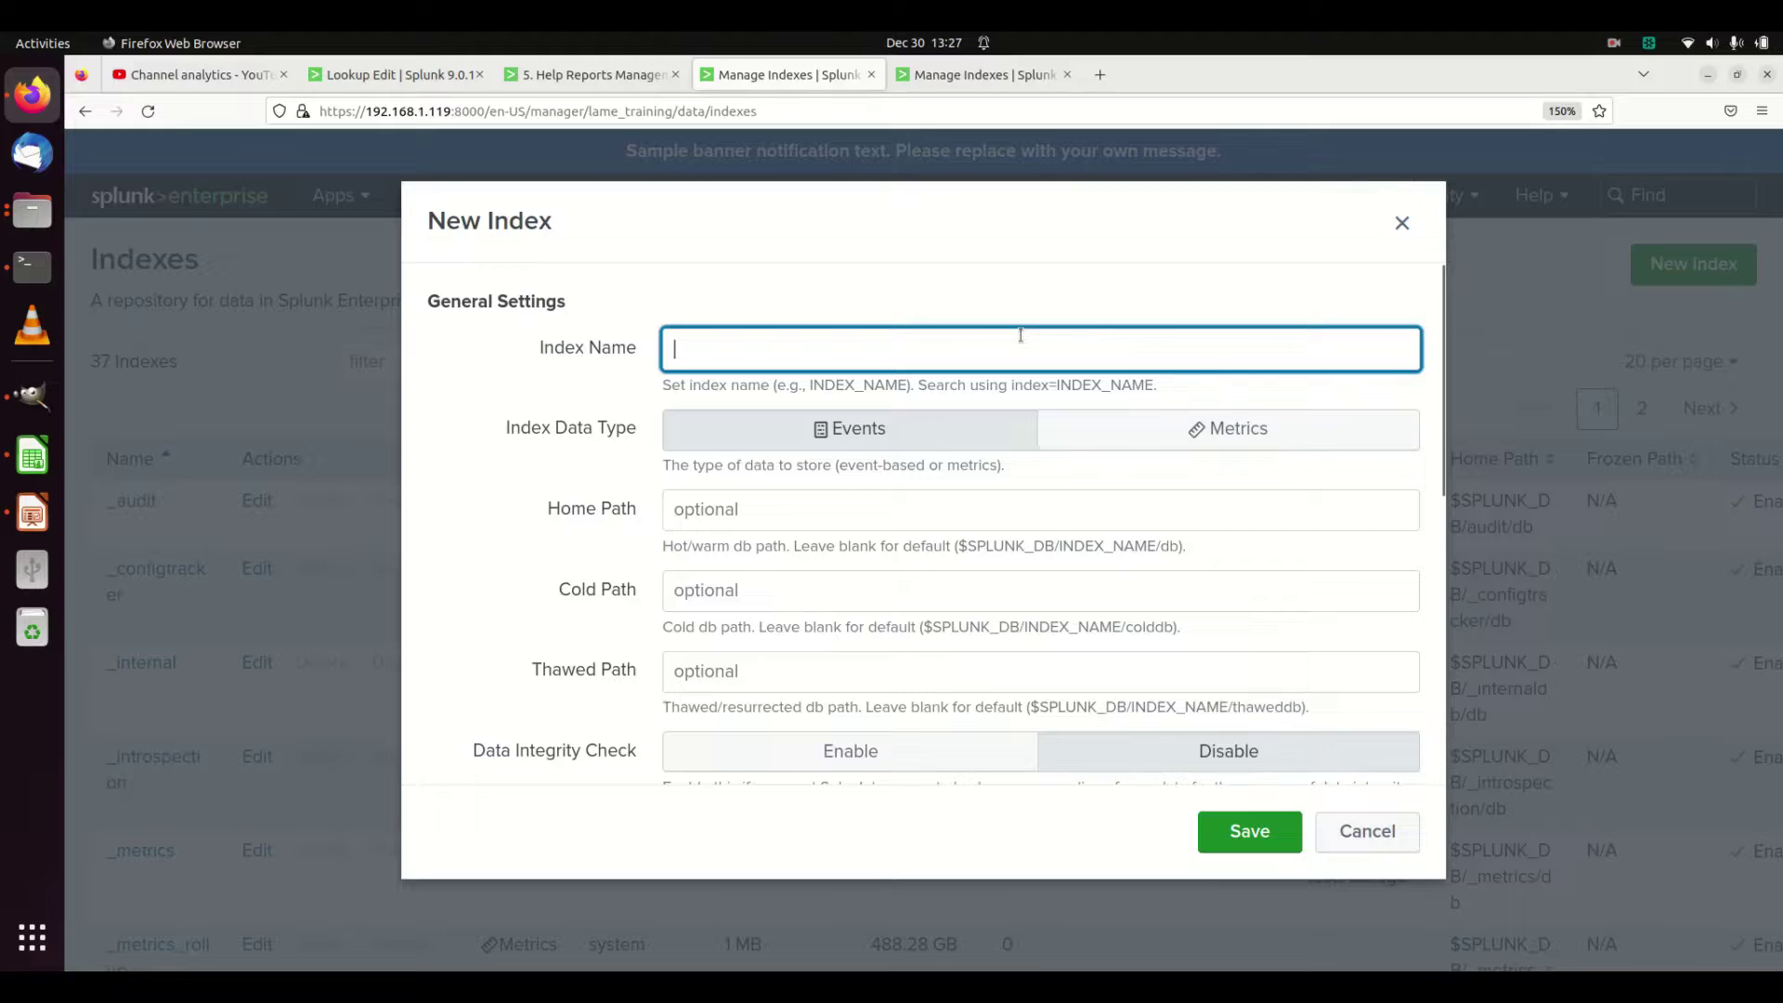
text(lame_youtube)
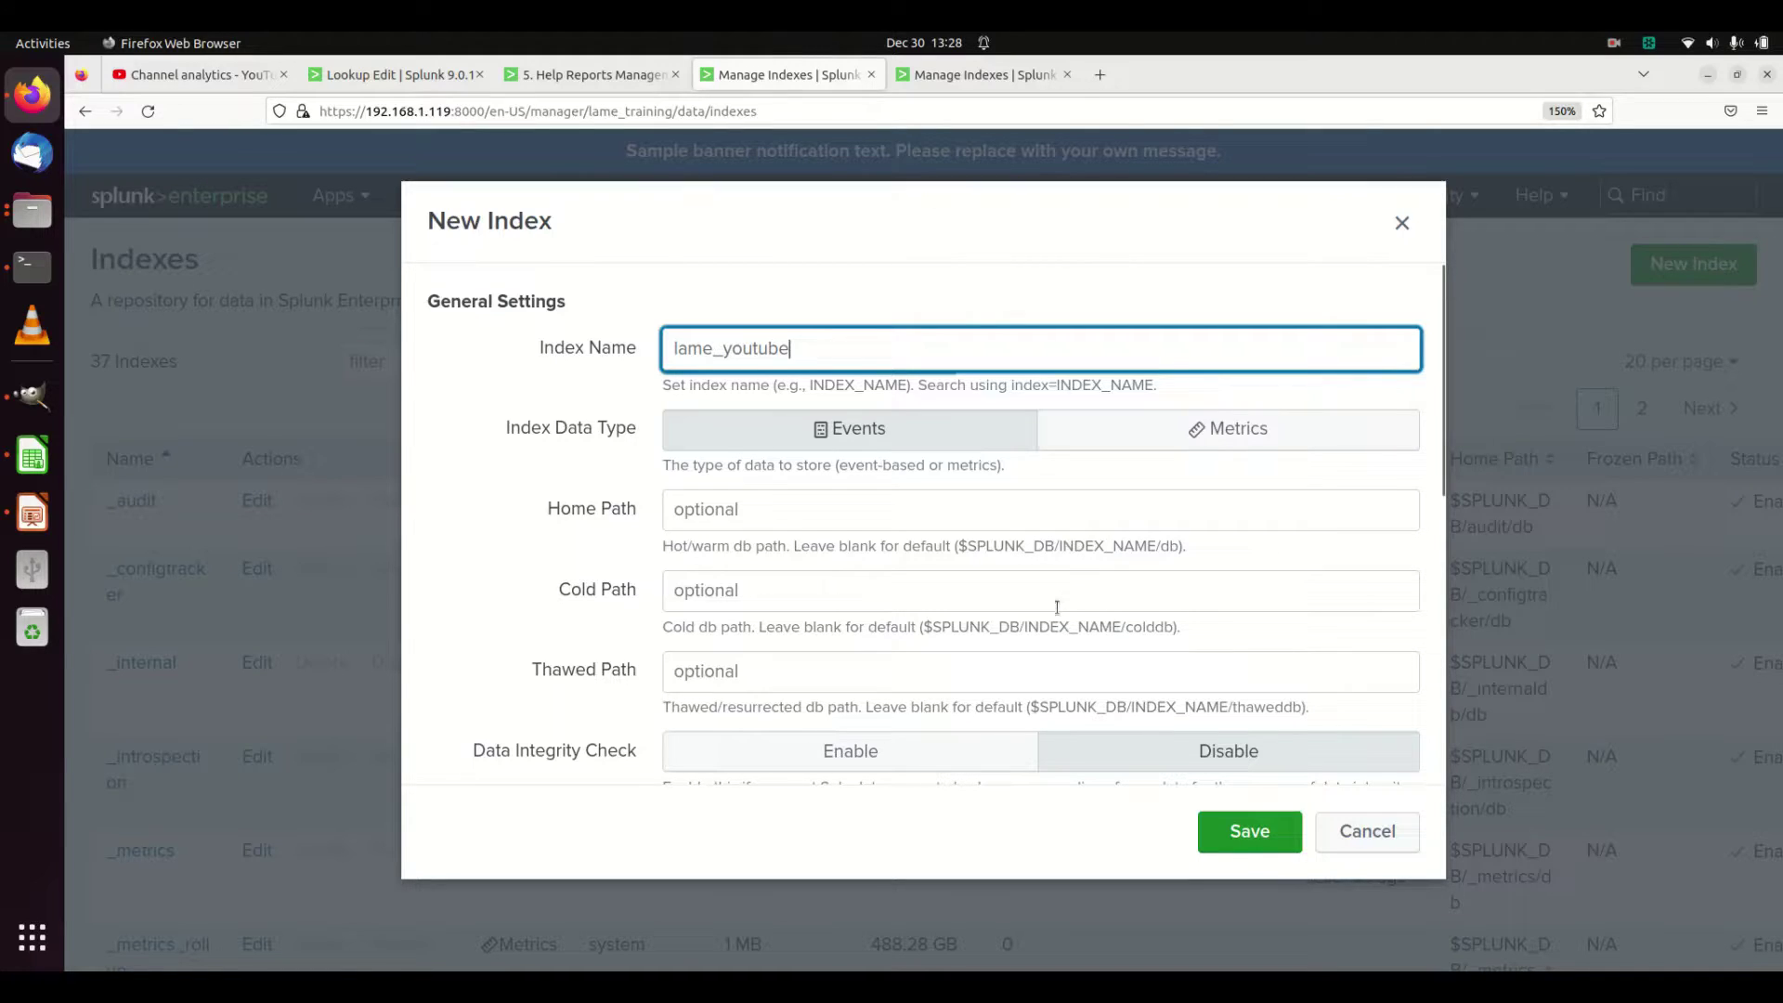
Step: Leave the home path blank and set the maximum size of the entire index to 50 GB
drag(958, 547, 1181, 544)
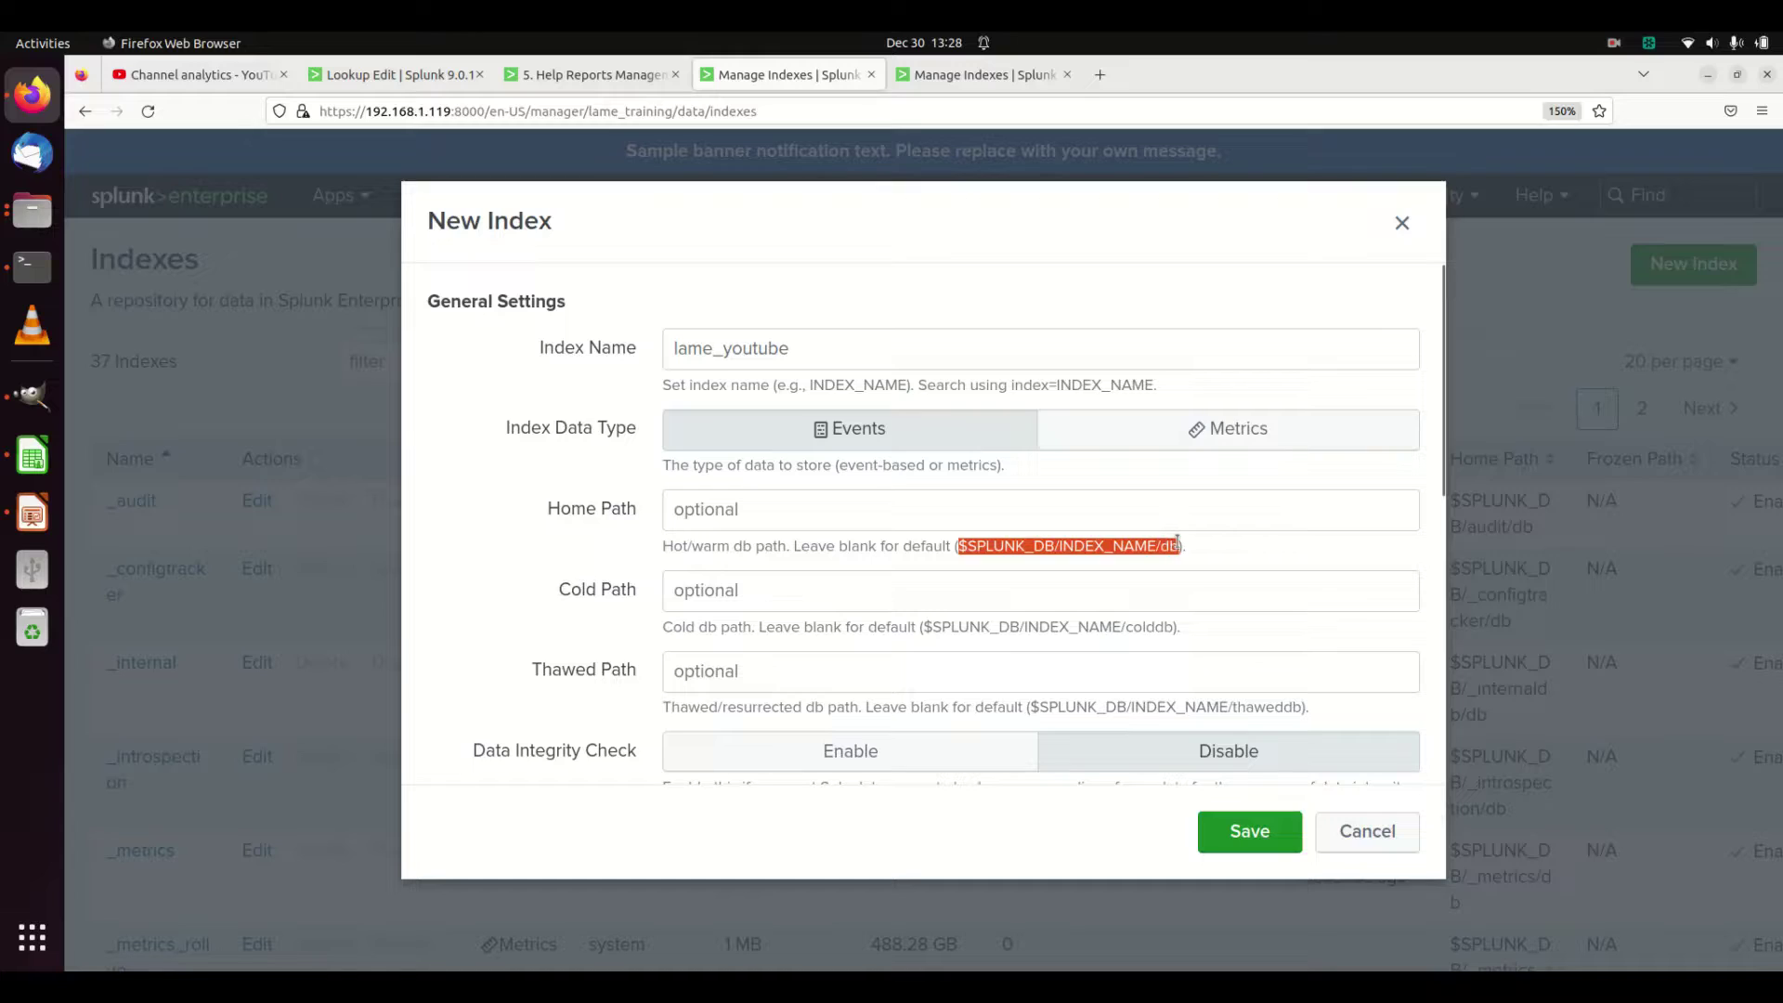
click(987, 502)
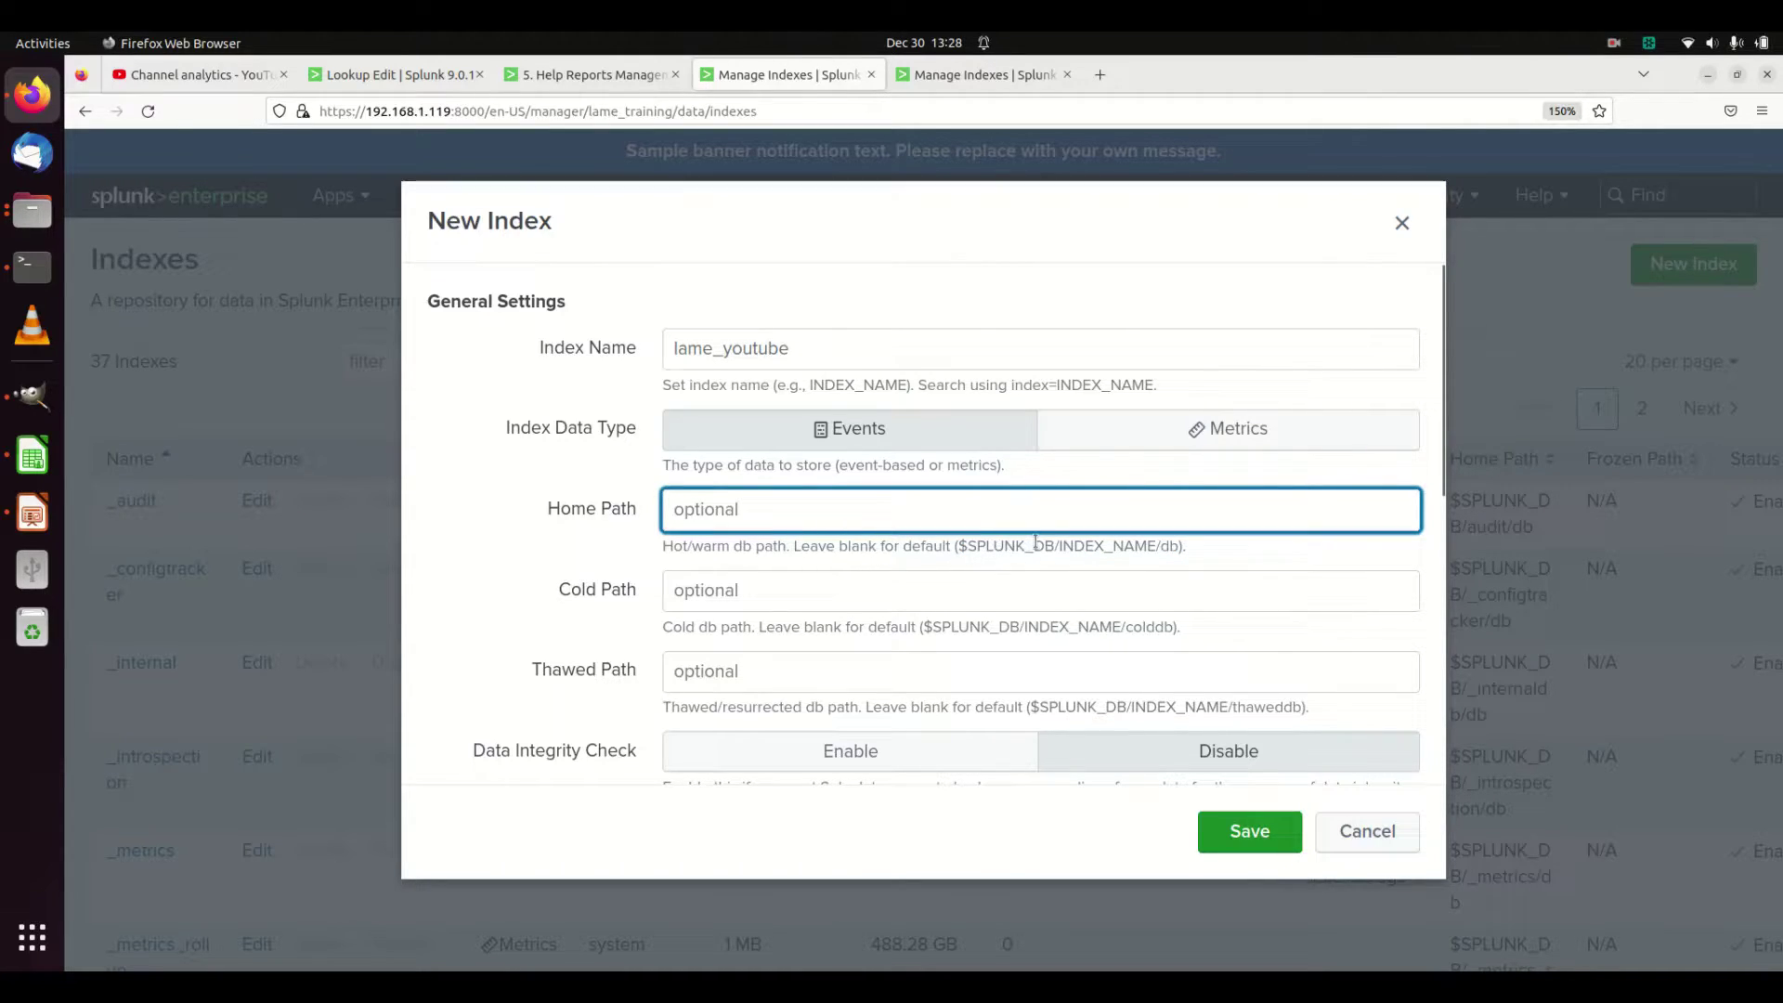
scroll(949, 579, down, 3)
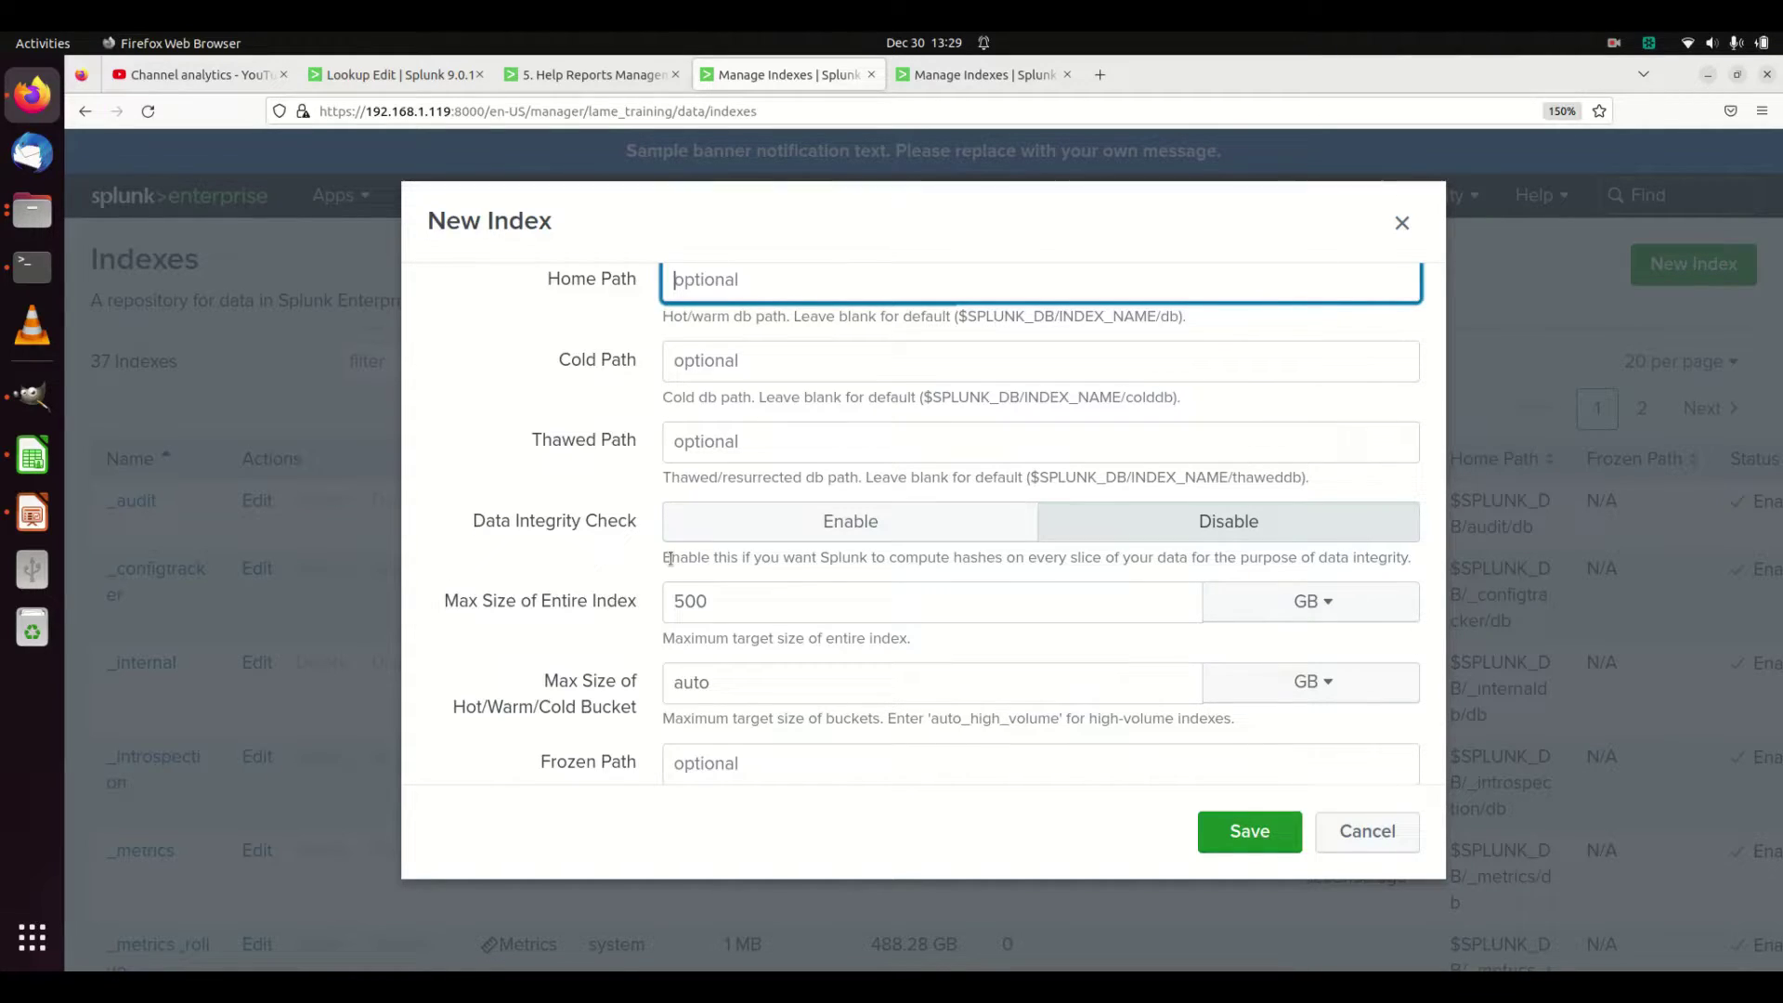
click(721, 601)
key(BackSpace)
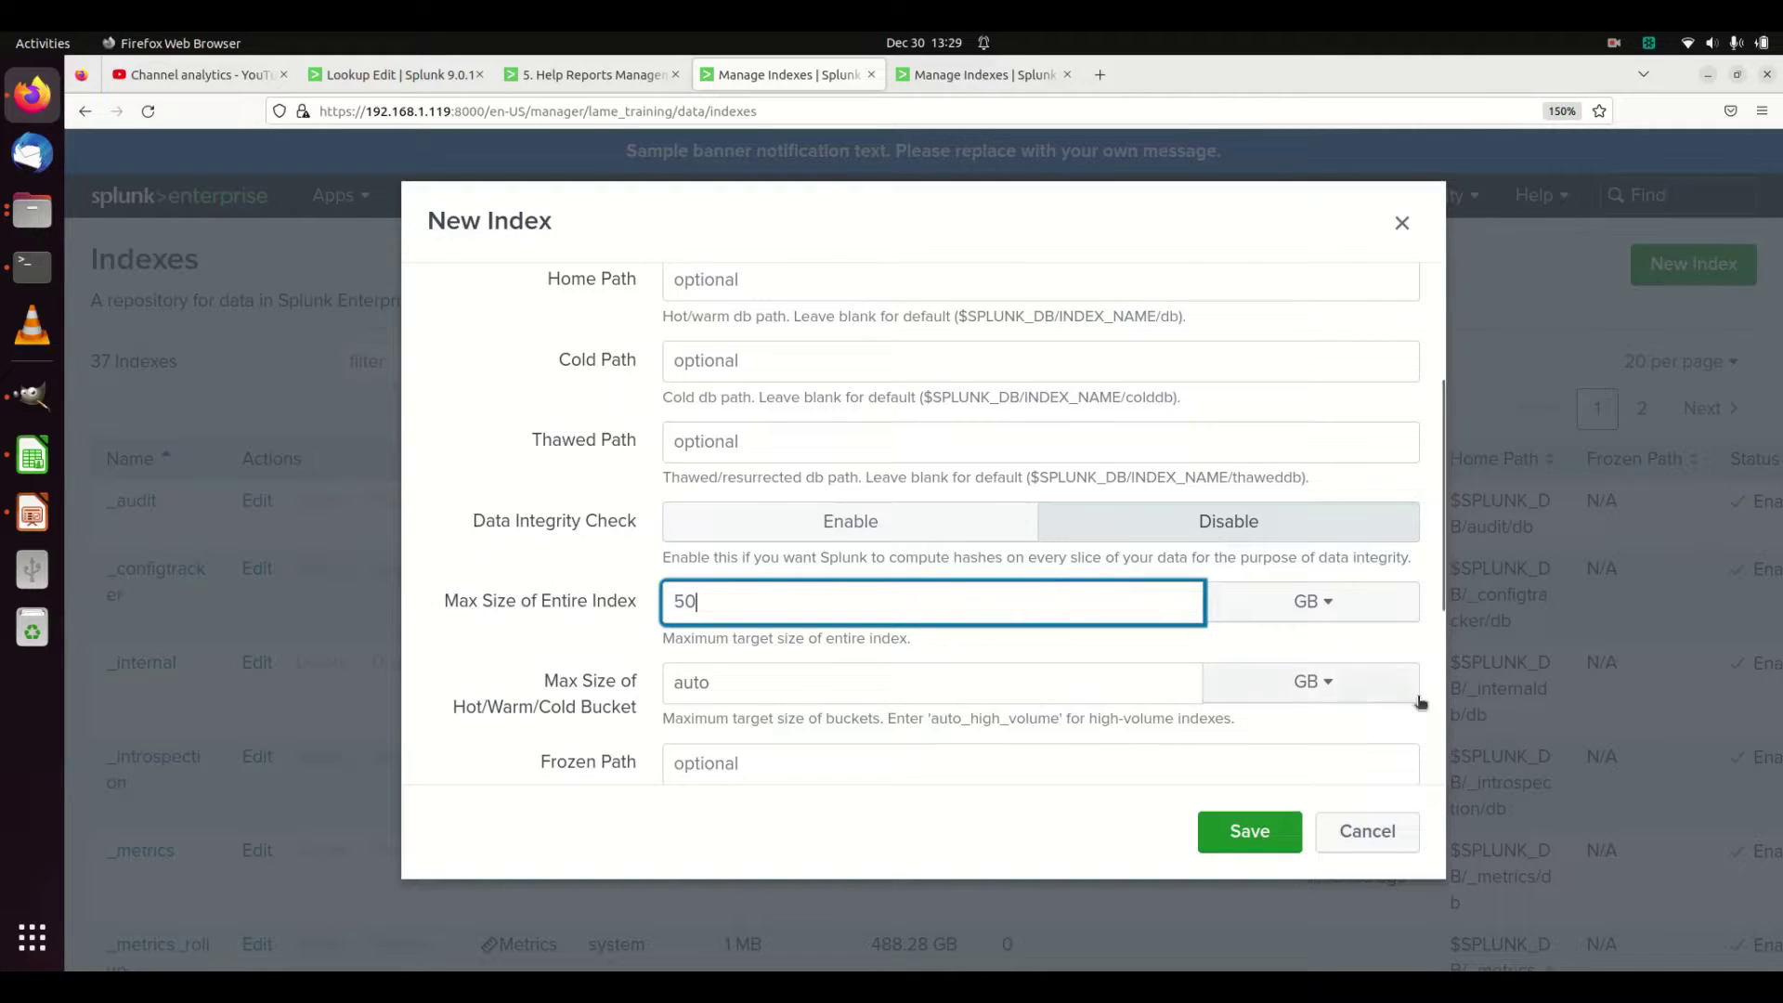
click(1410, 594)
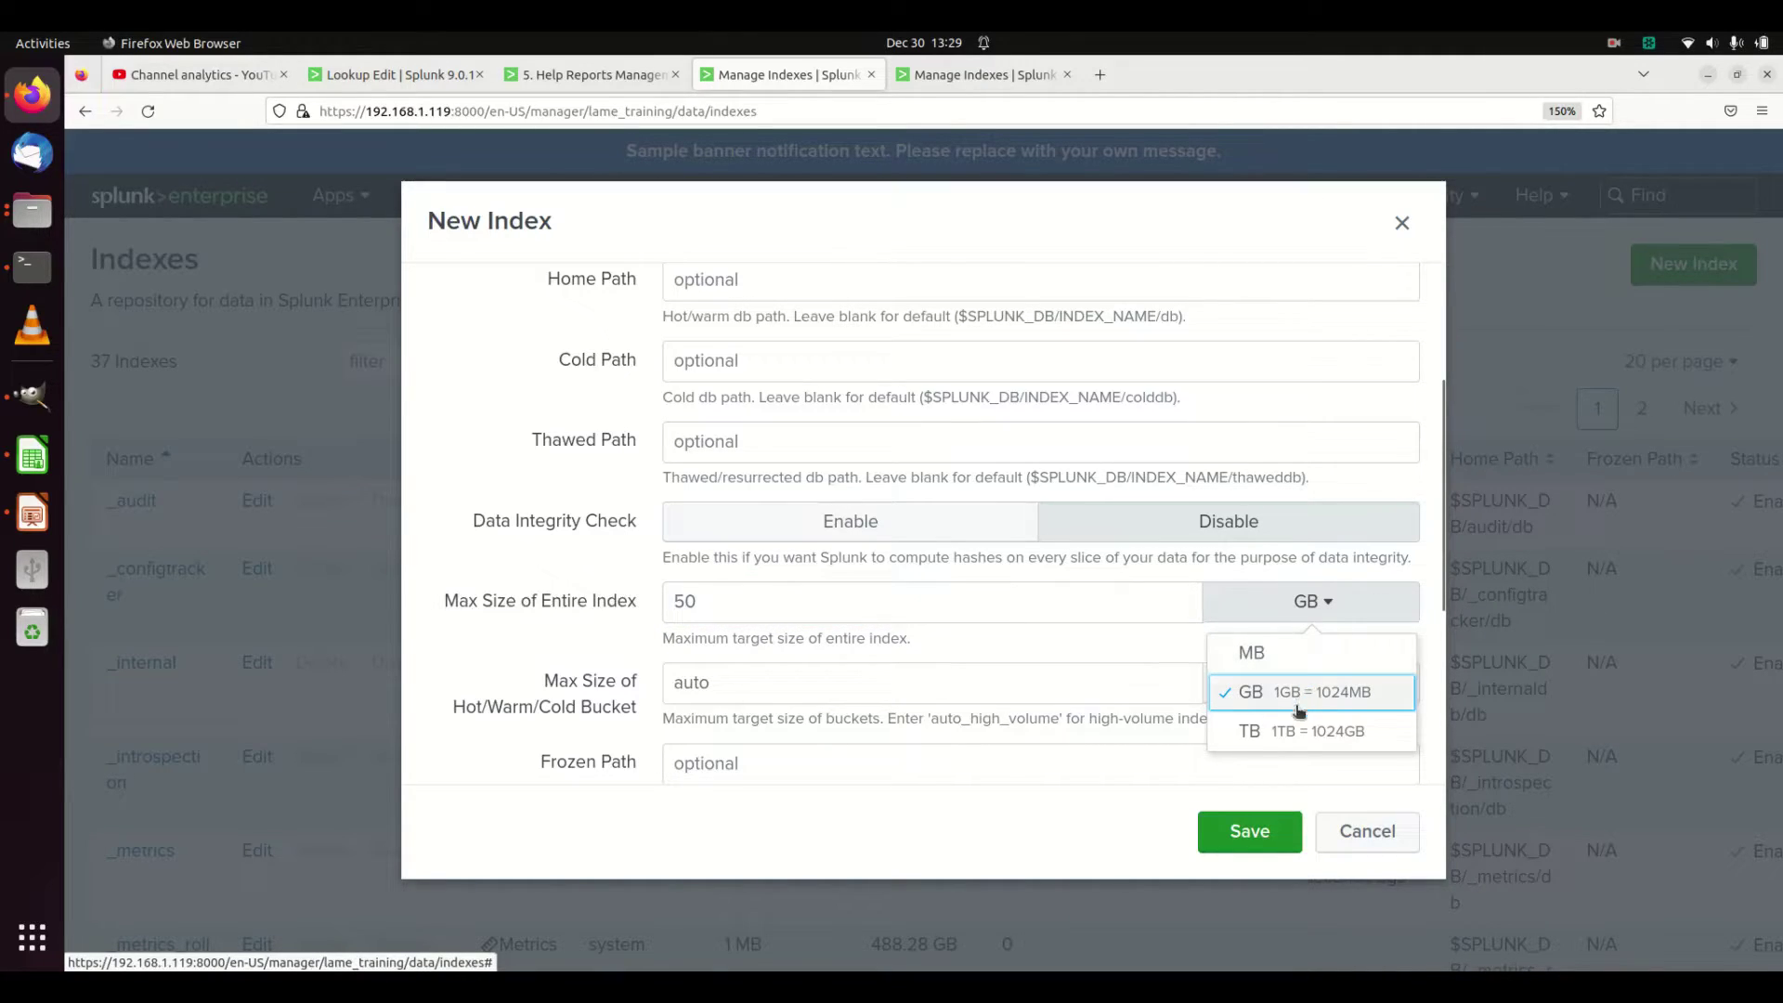
click(1122, 594)
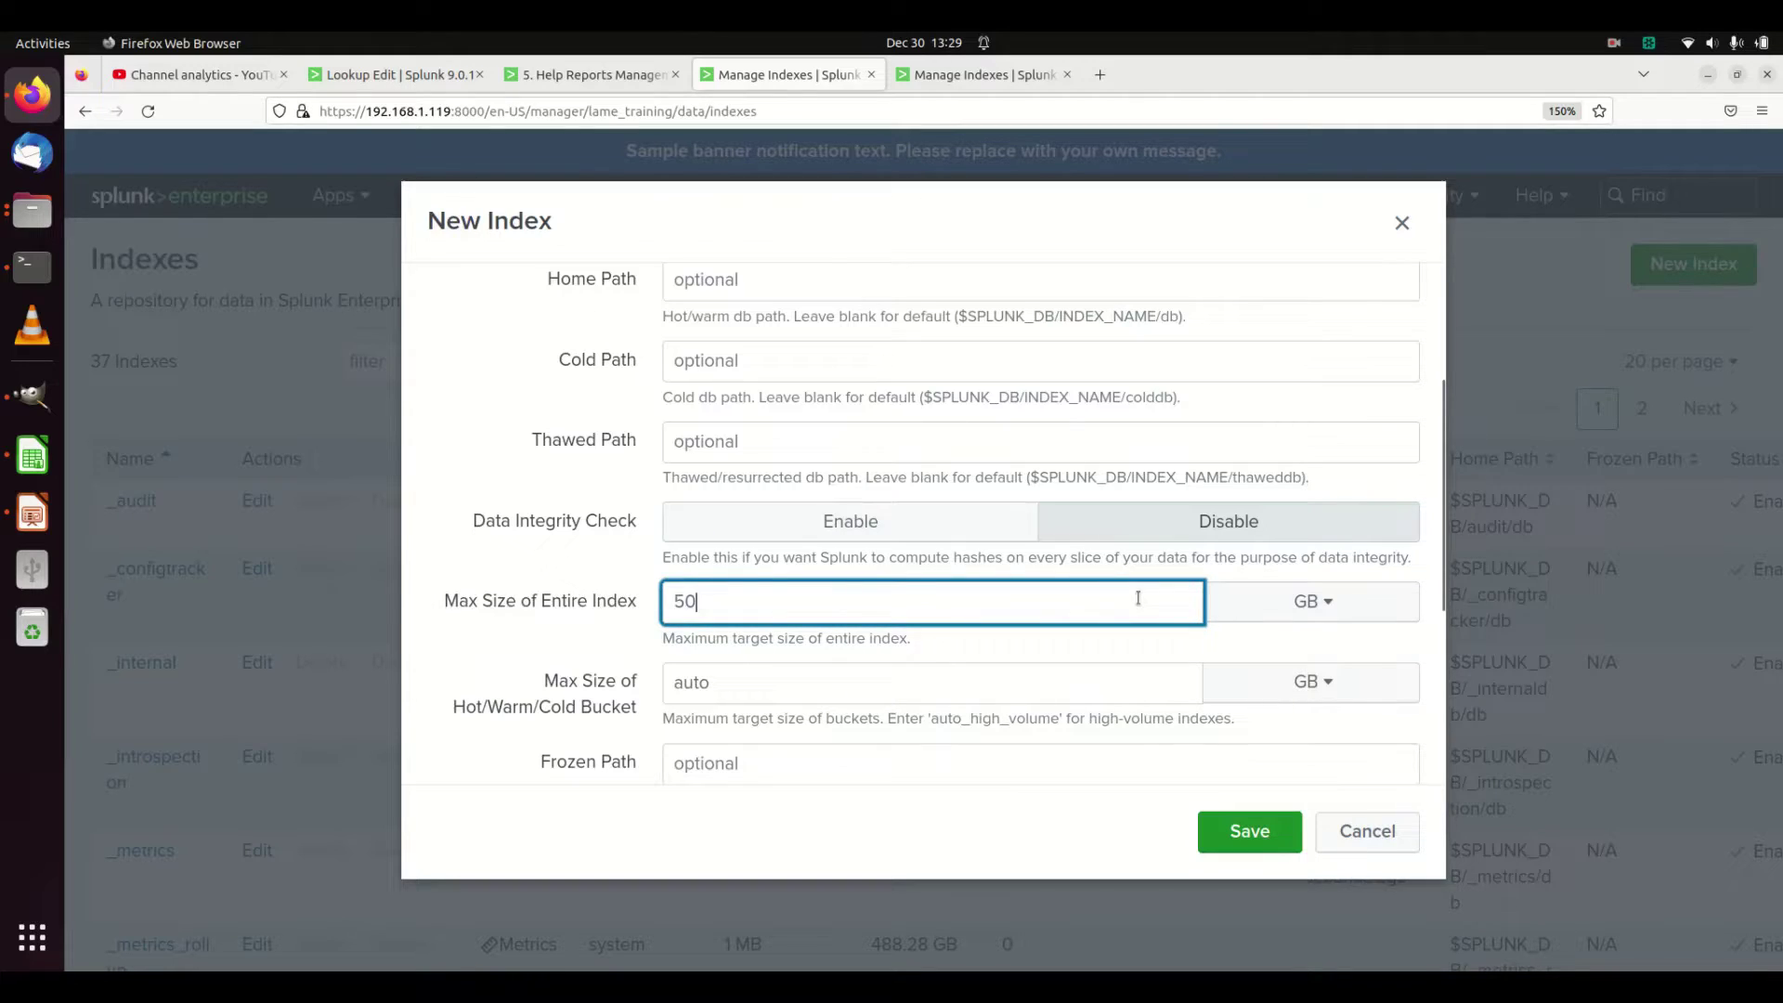
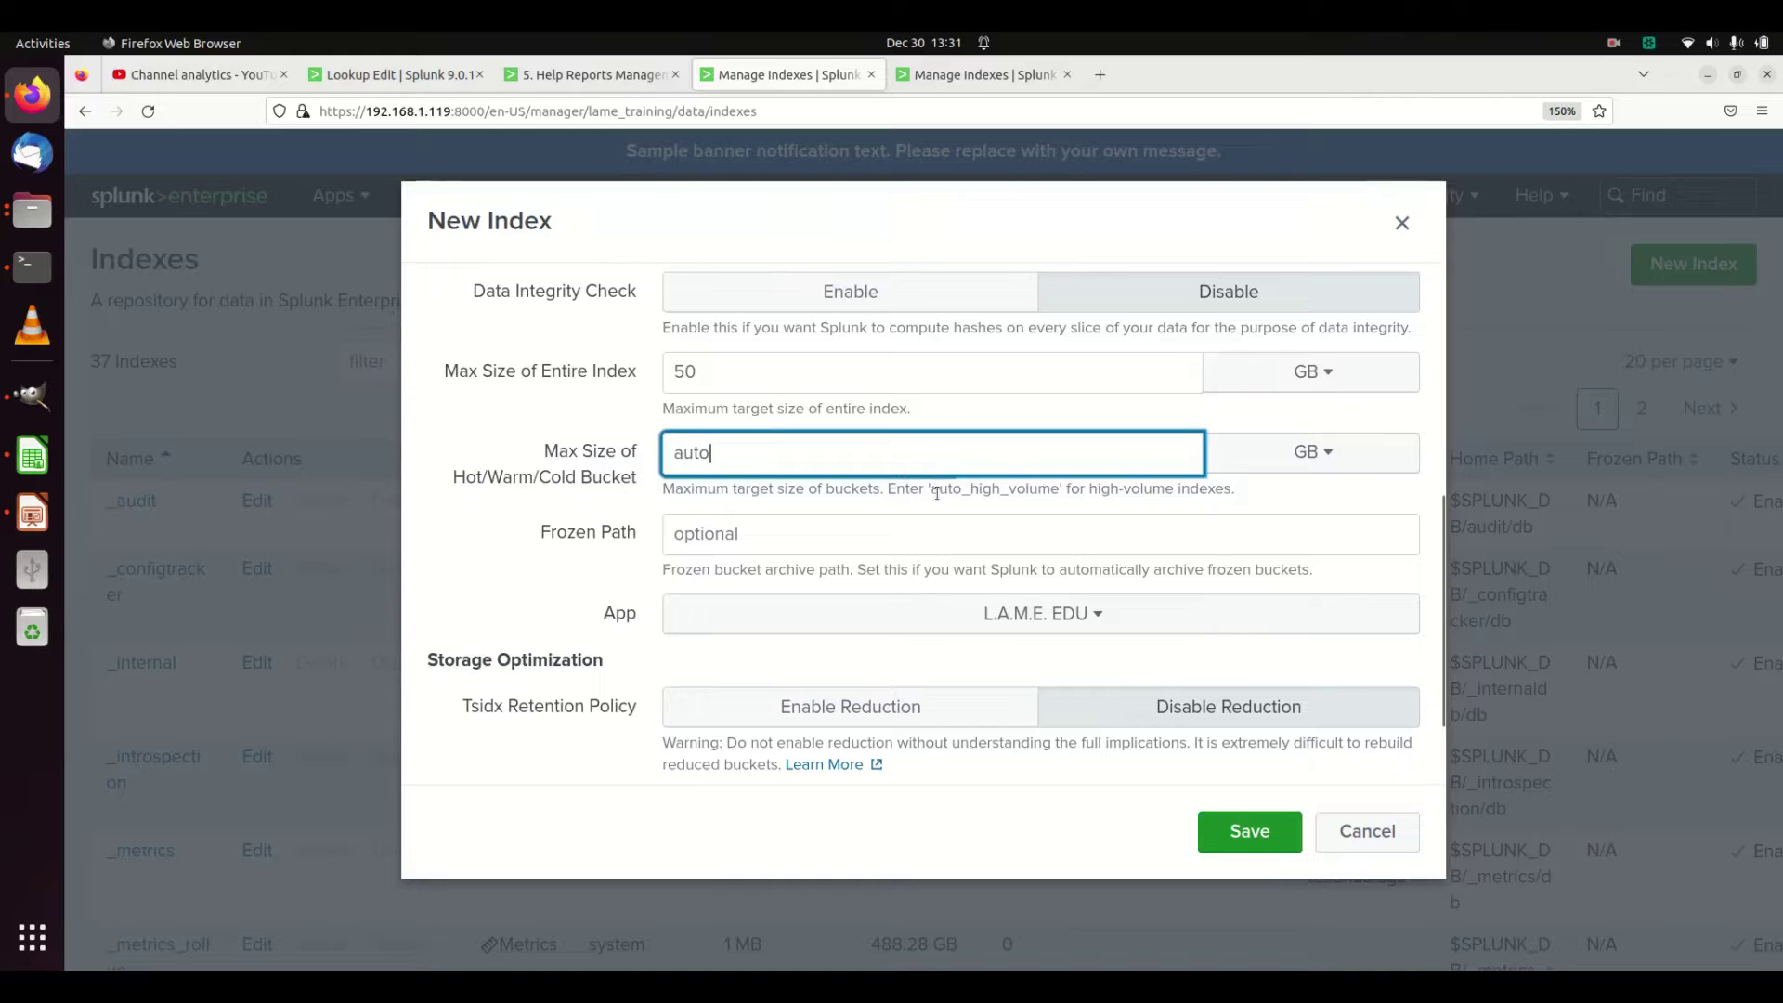
Step: Keep the bucket size on auto and the app on L.A.M.E. EDU, check the settings, and save the new index
drag(929, 489, 1060, 490)
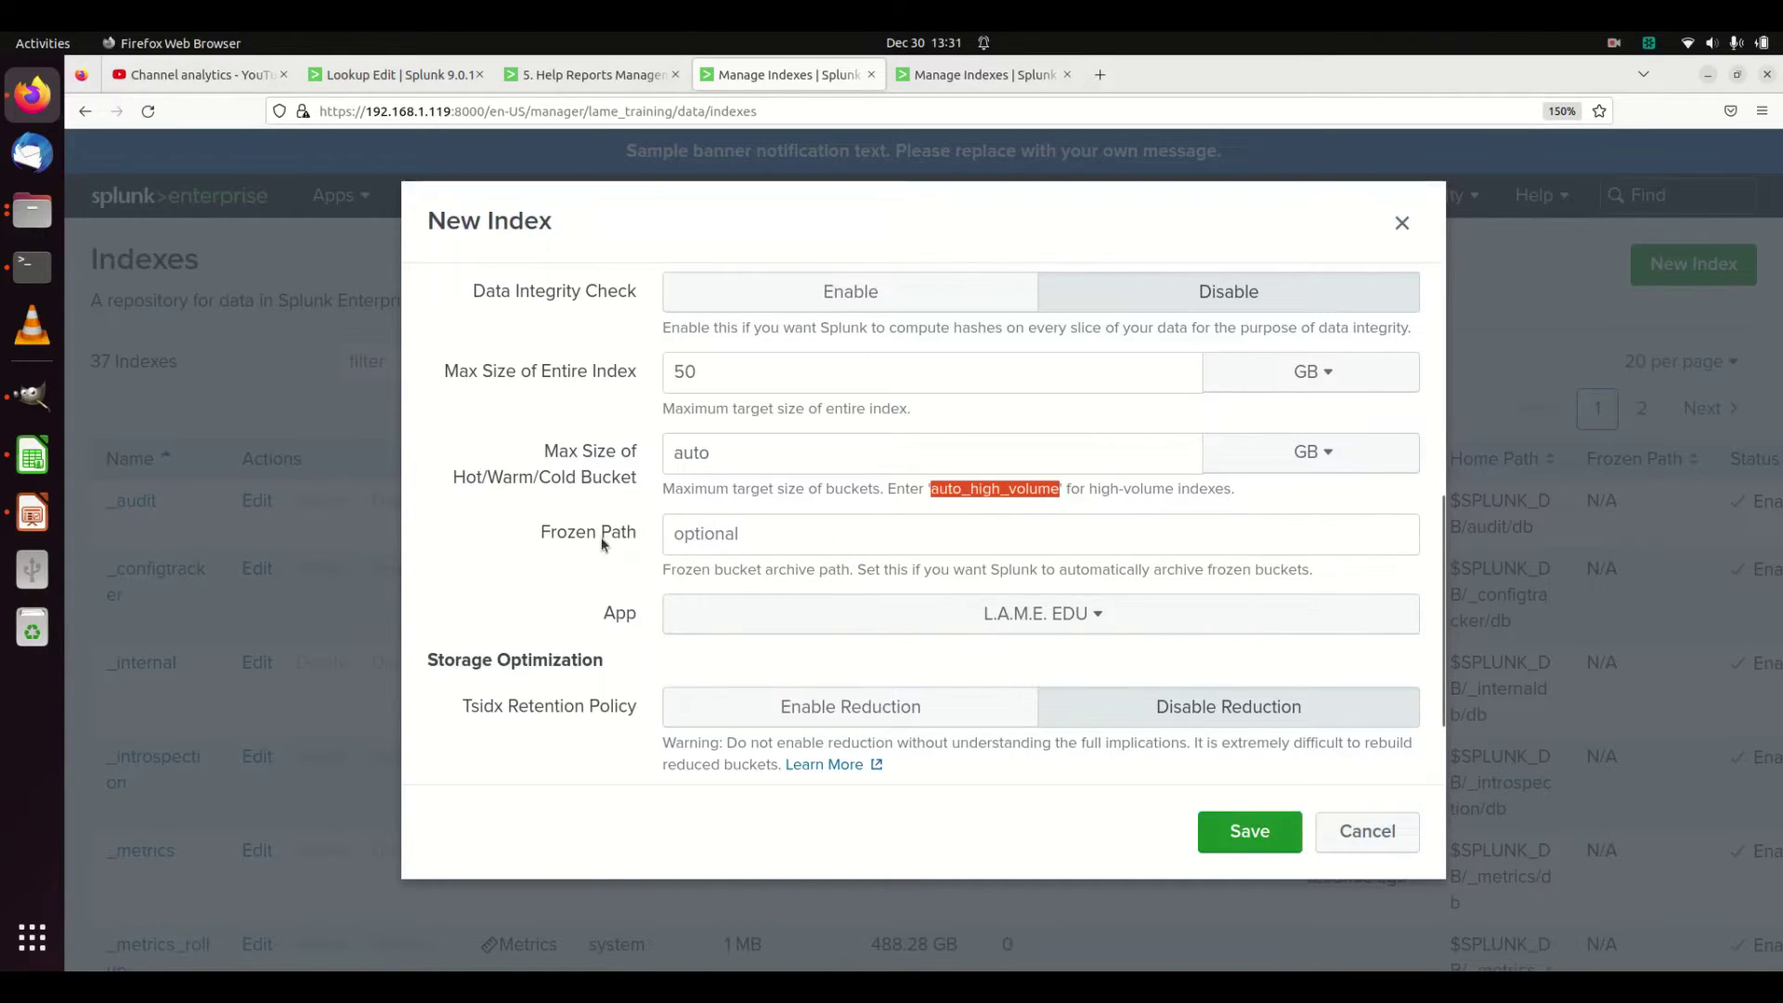
click(925, 628)
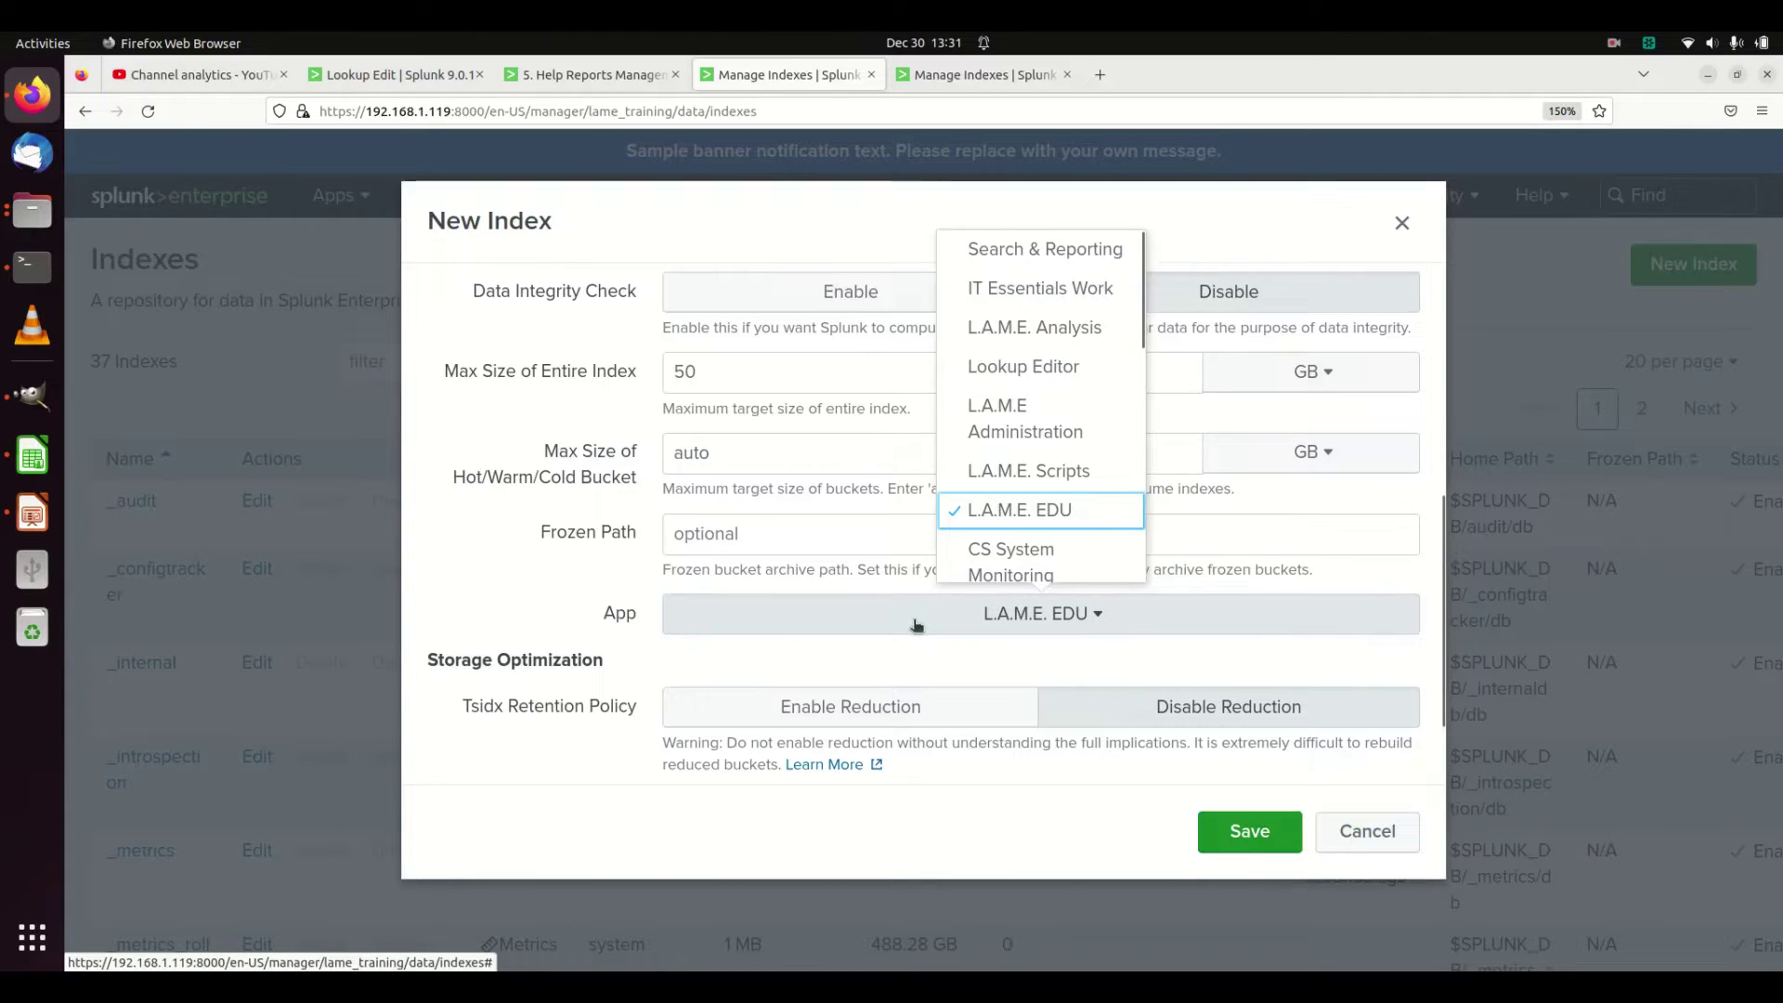
click(941, 616)
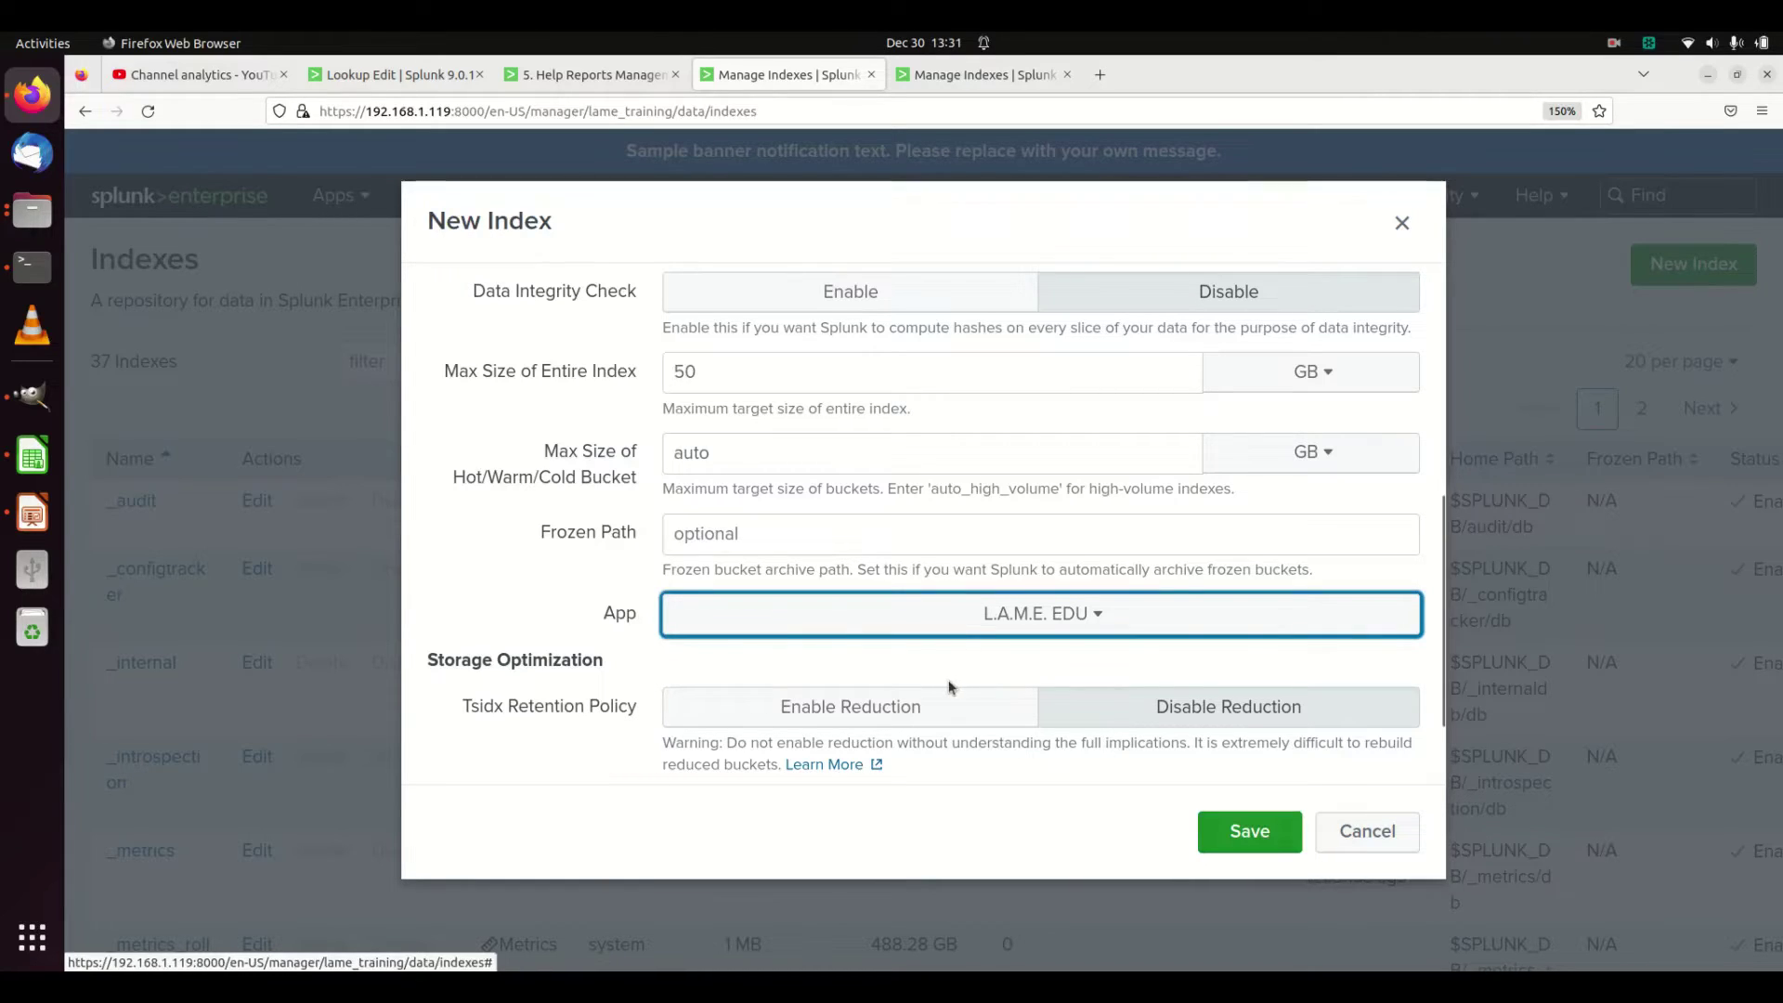
scroll(947, 684, down, 2)
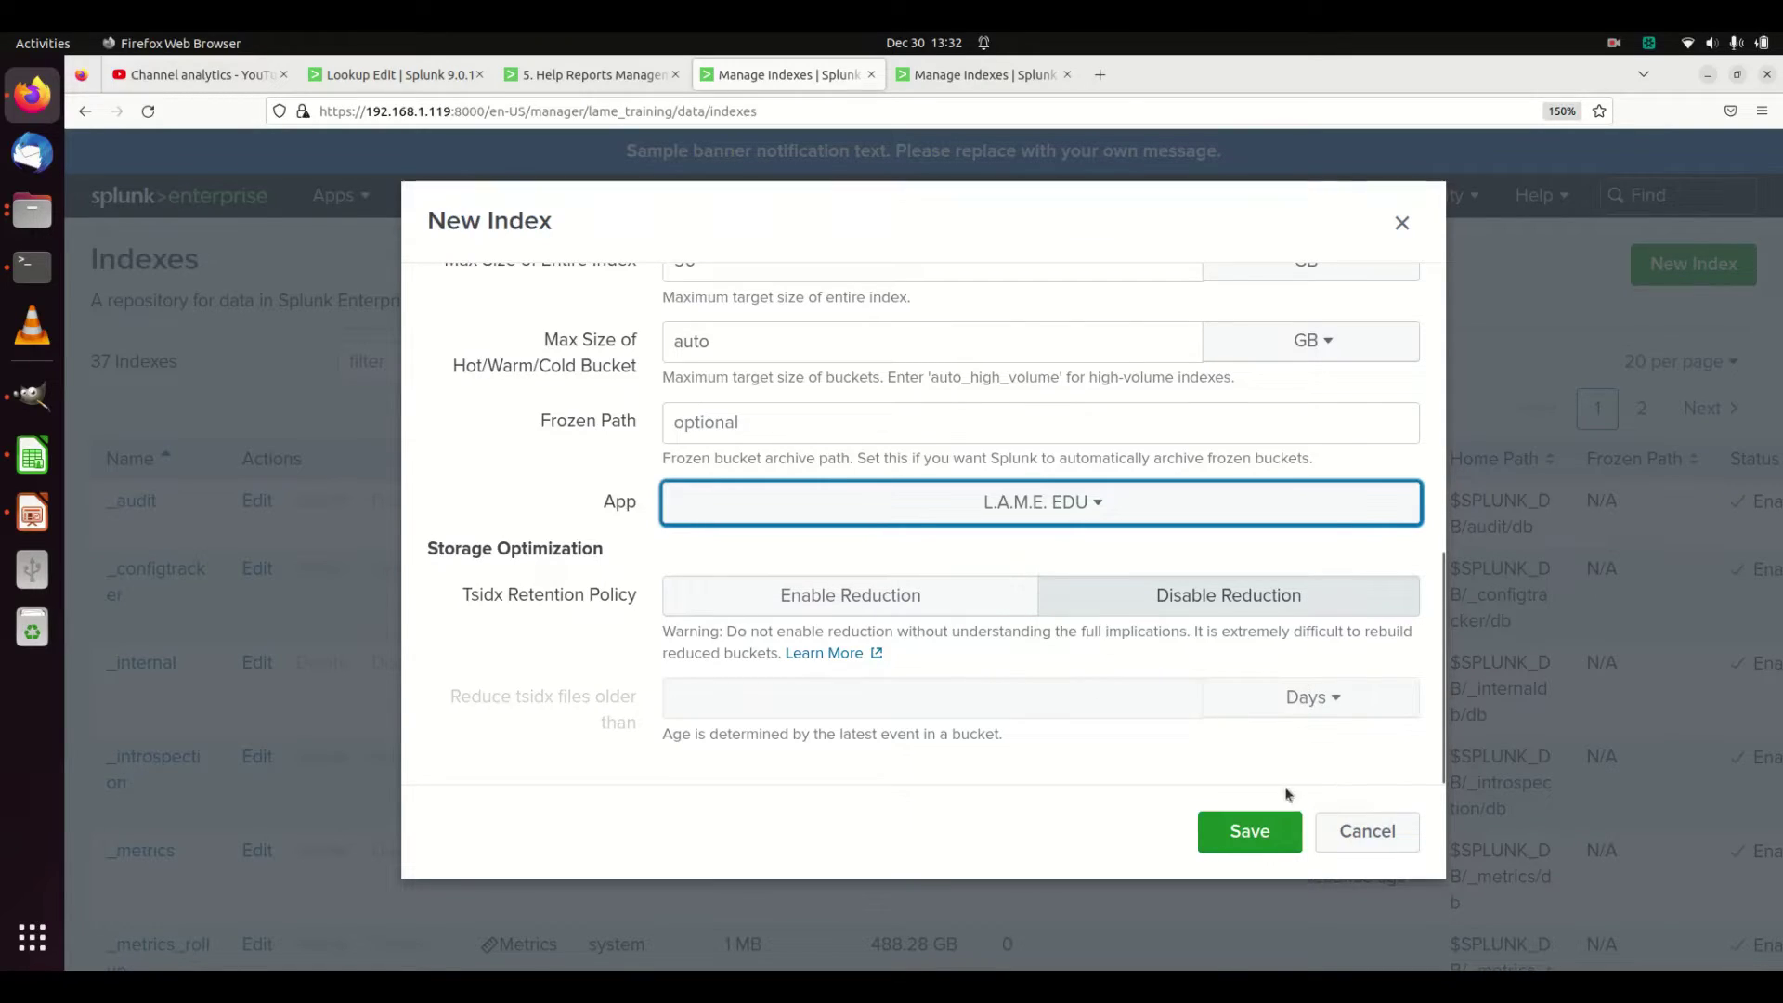
scroll(1068, 604, up, 10)
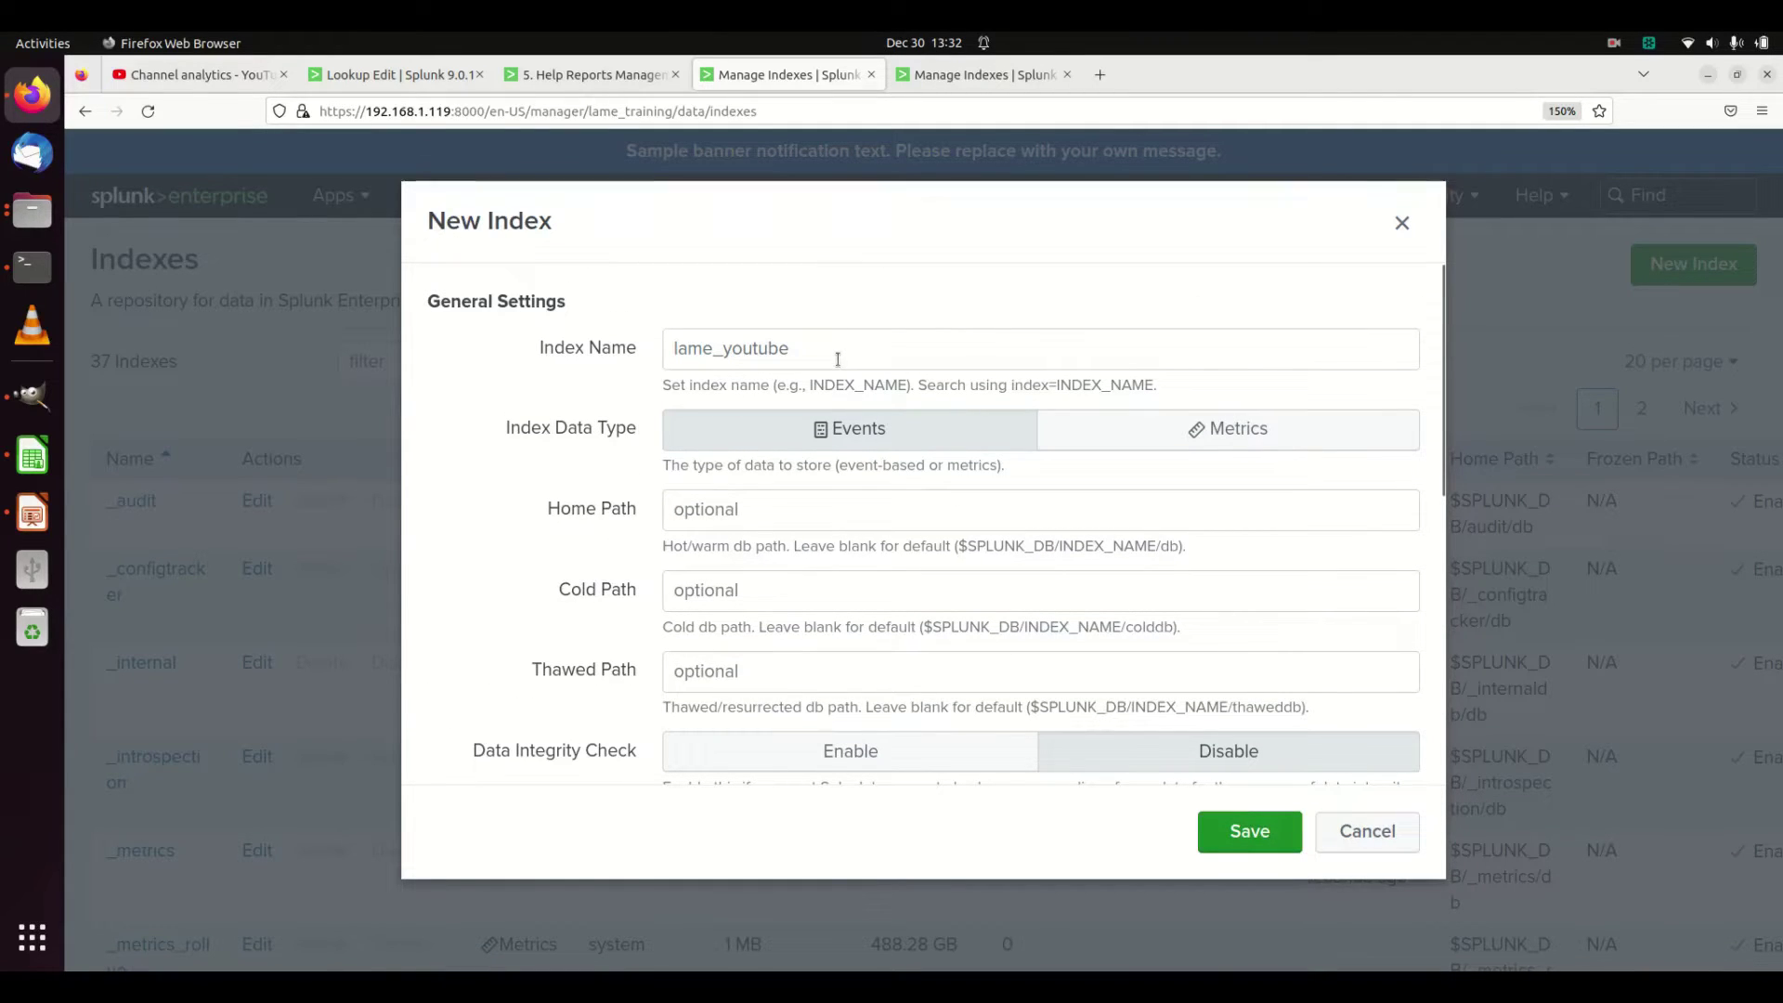
scroll(845, 362, down, 5)
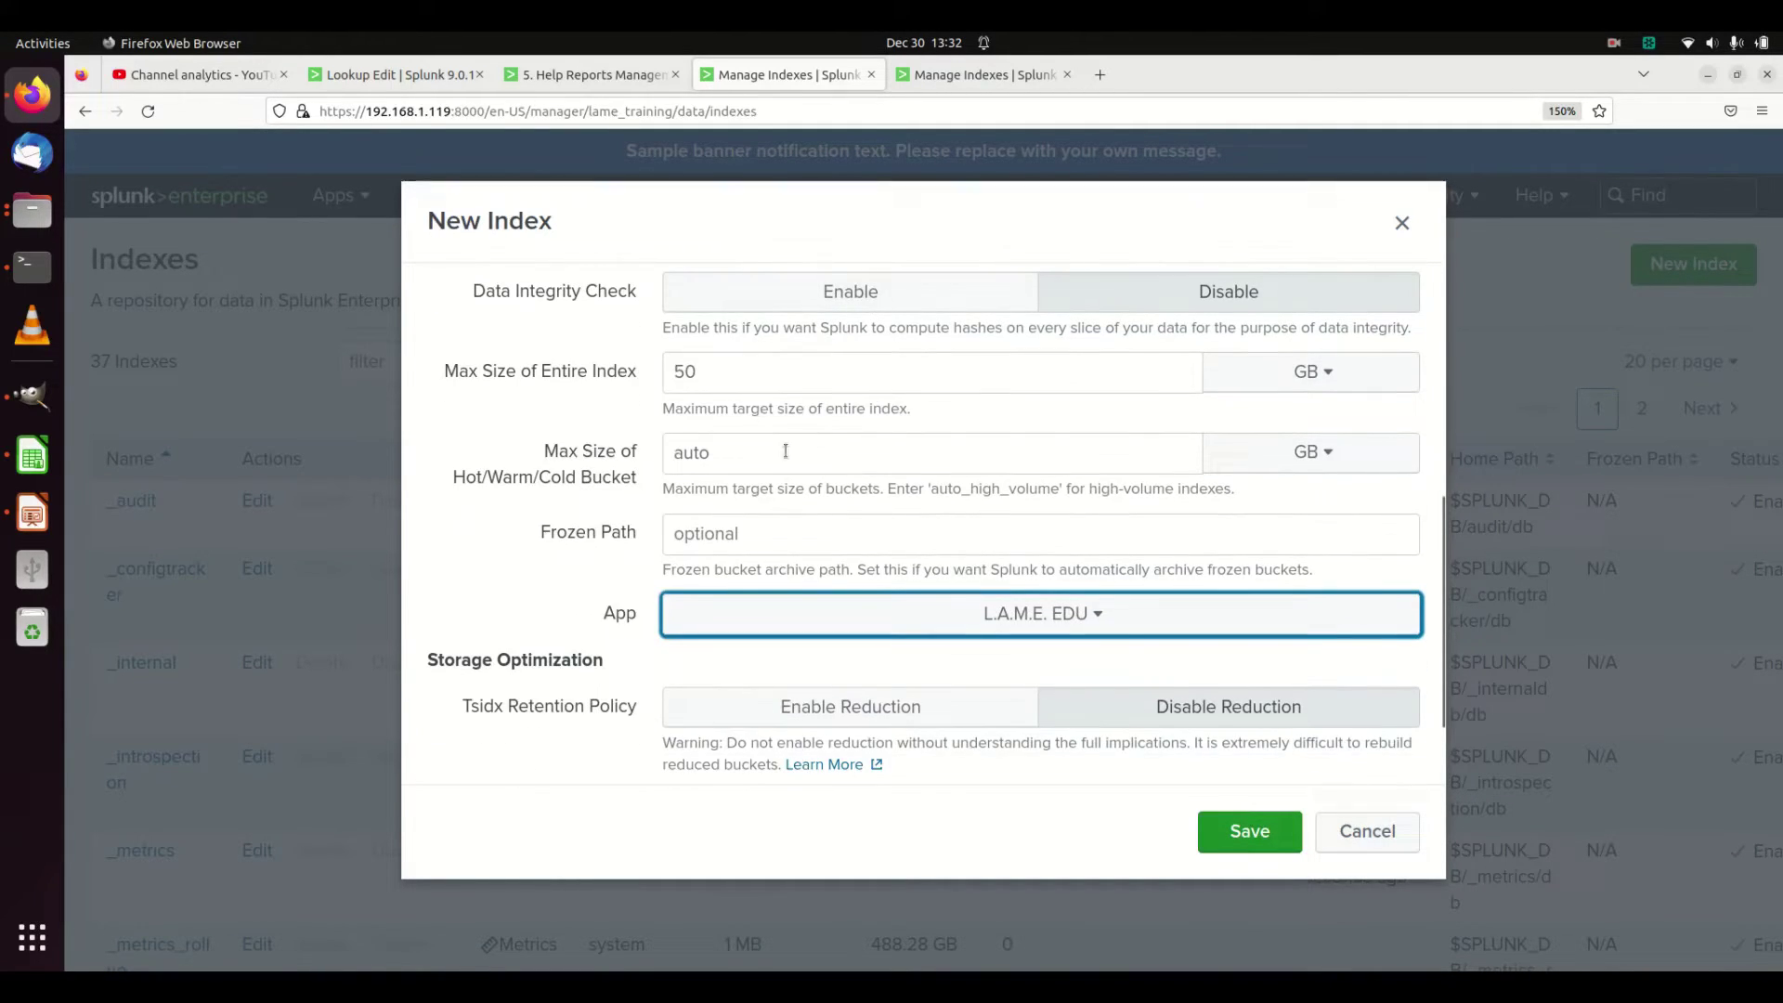
click(753, 372)
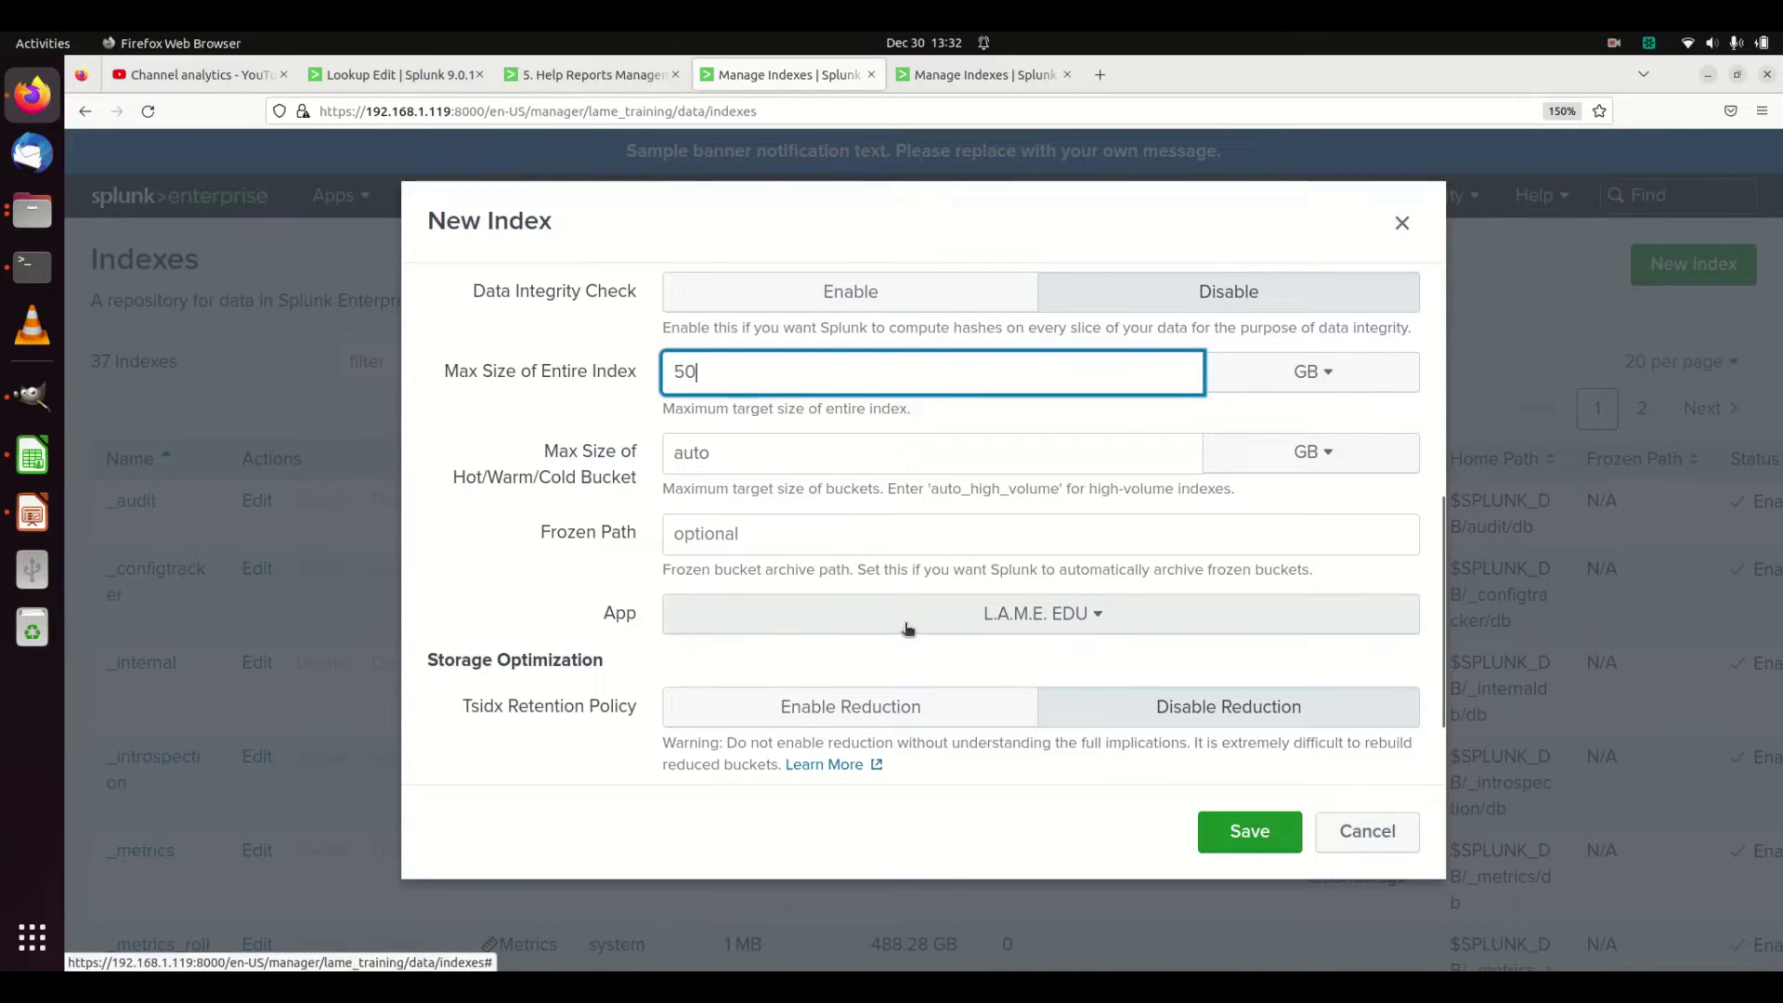
scroll(908, 634, down, 2)
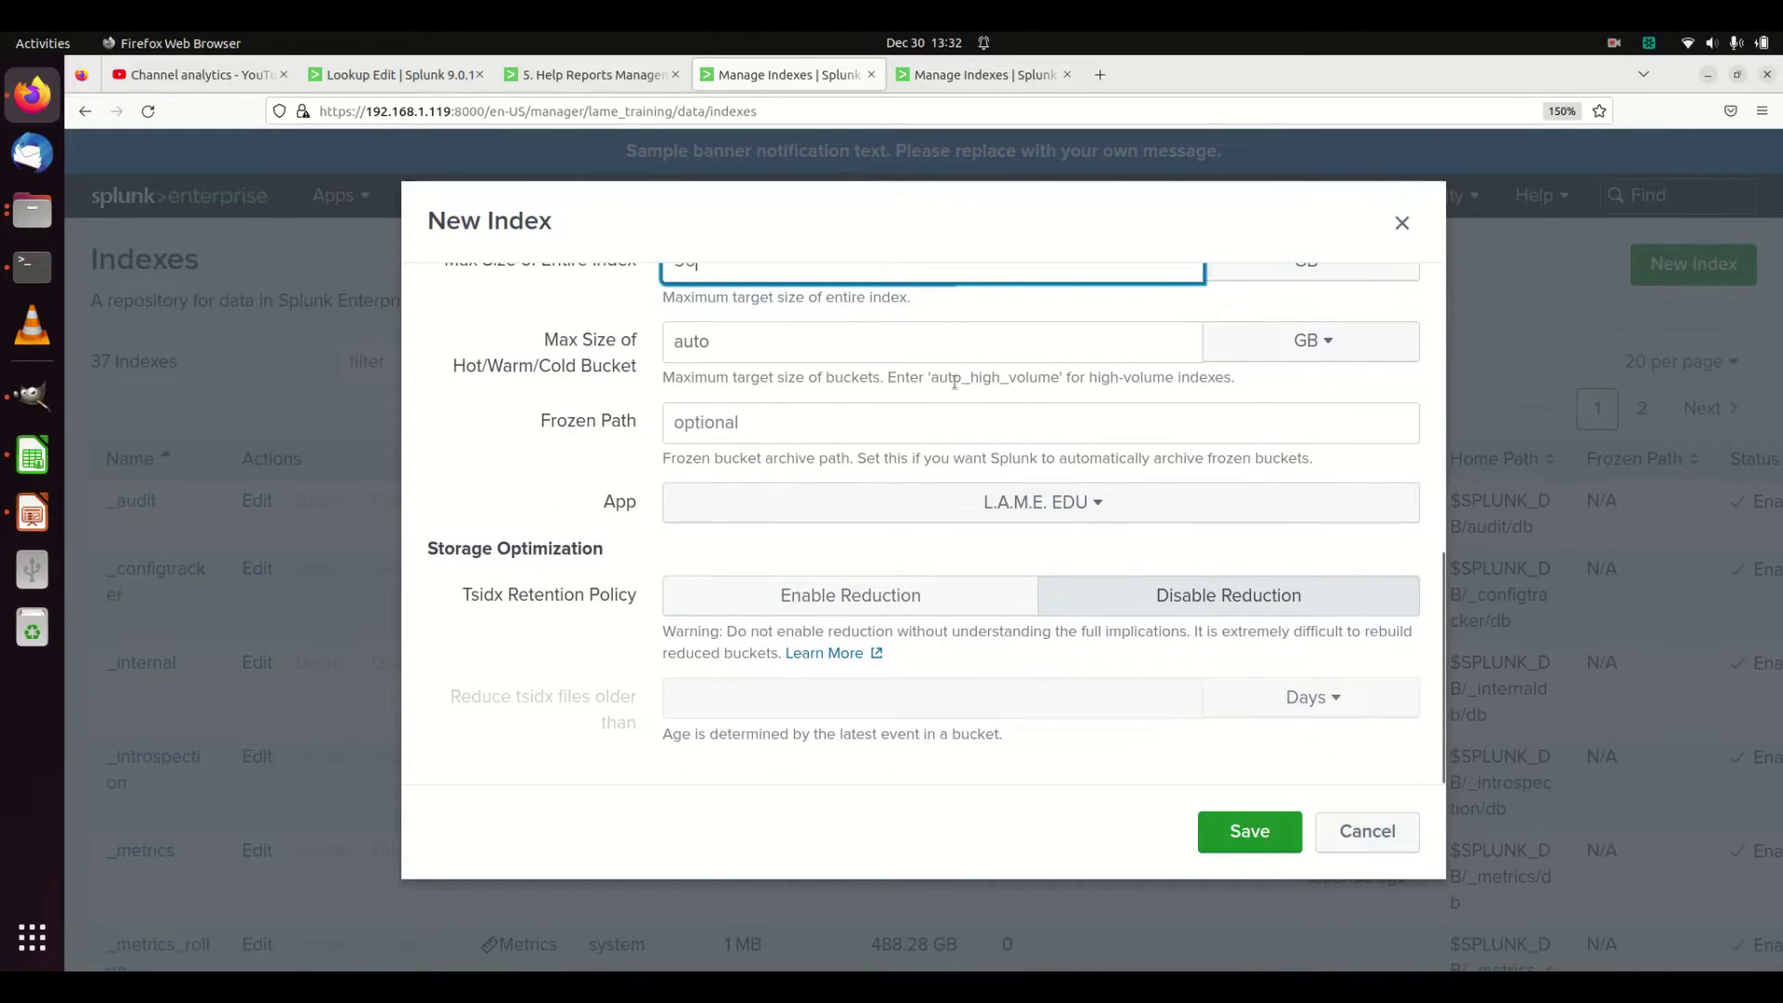
click(1241, 817)
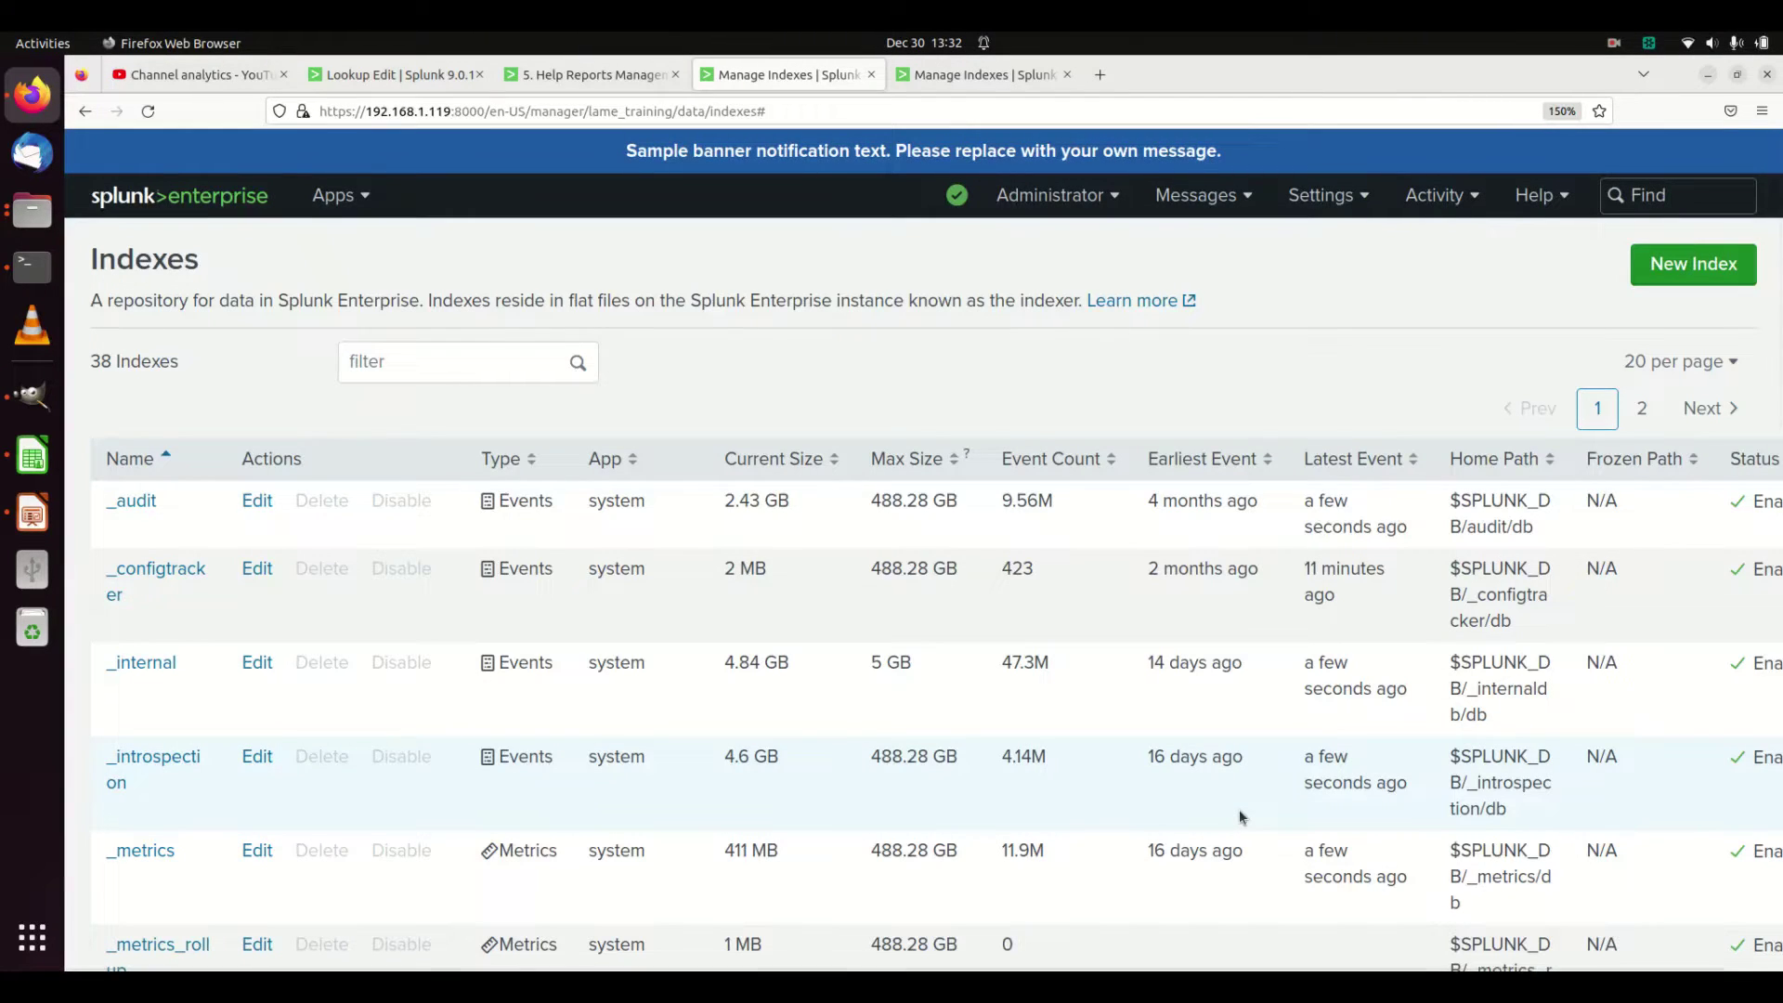
Step: Filter the index list by lame and inspect the lame_youtube index's settings, event count and maximum size without changing anything
click(409, 362)
text(lame)
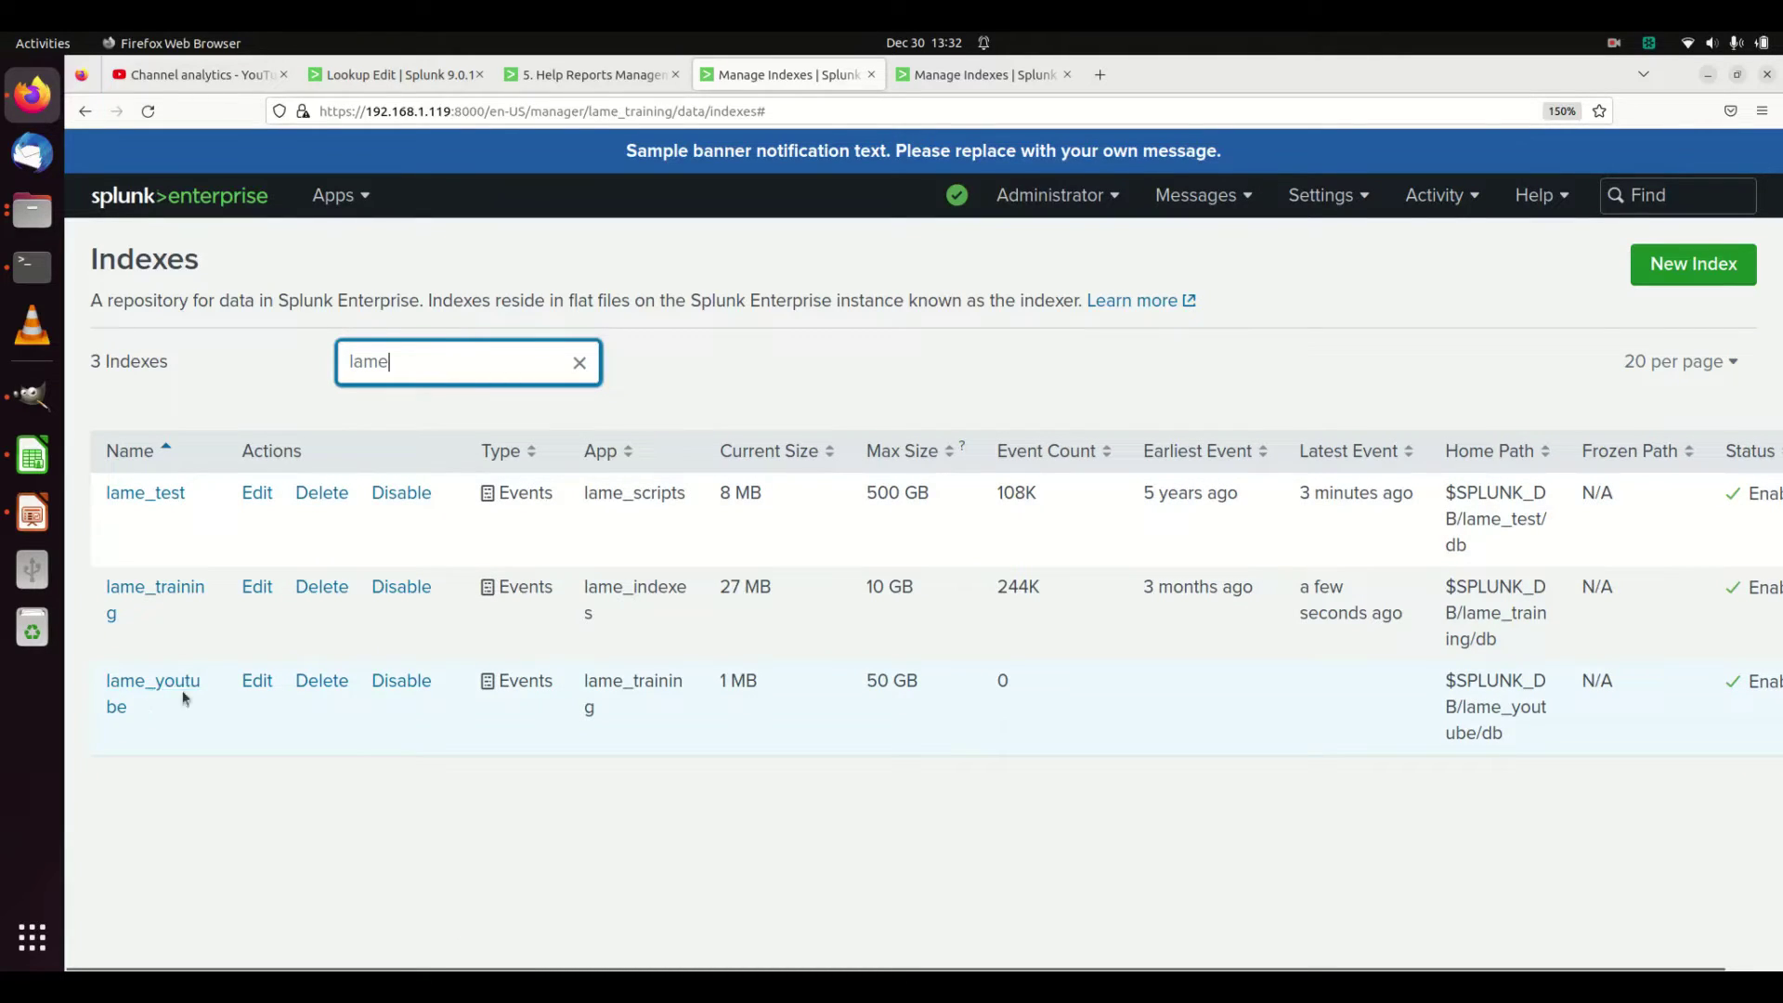
click(254, 683)
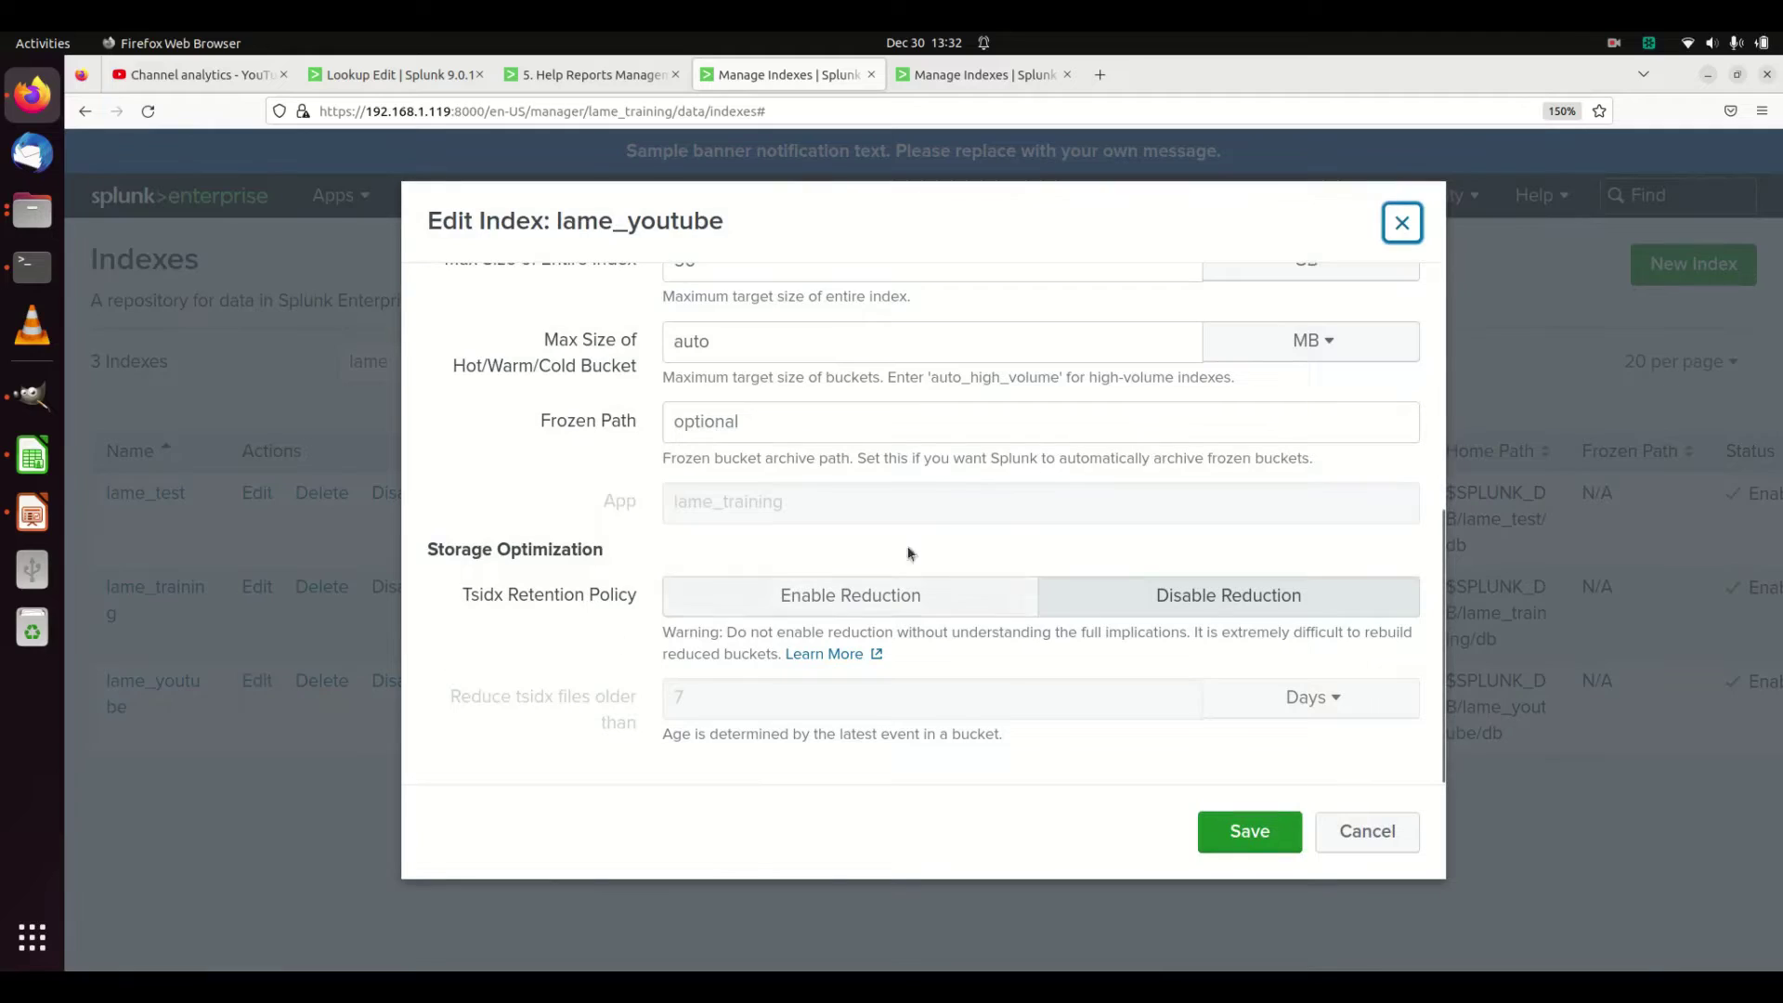
click(1341, 839)
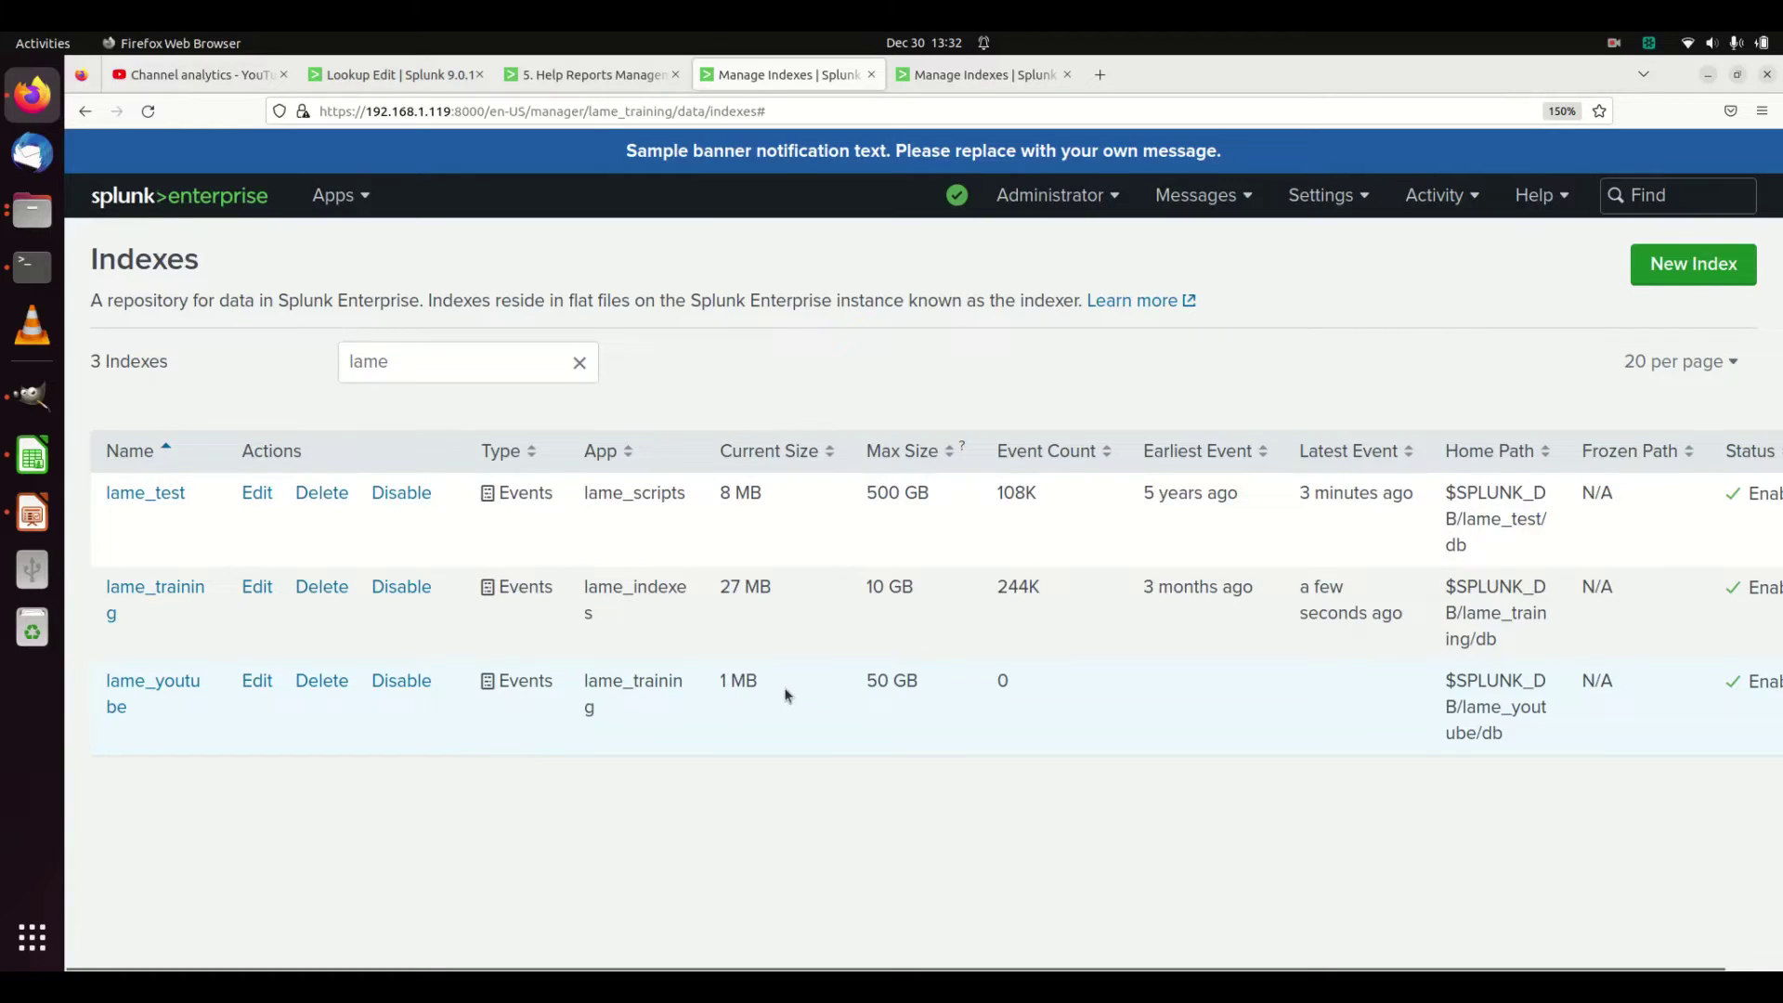
double_click(1004, 684)
drag(866, 685, 920, 685)
Step: Go to the Roles management page and open the user role's index access settings
click(1324, 195)
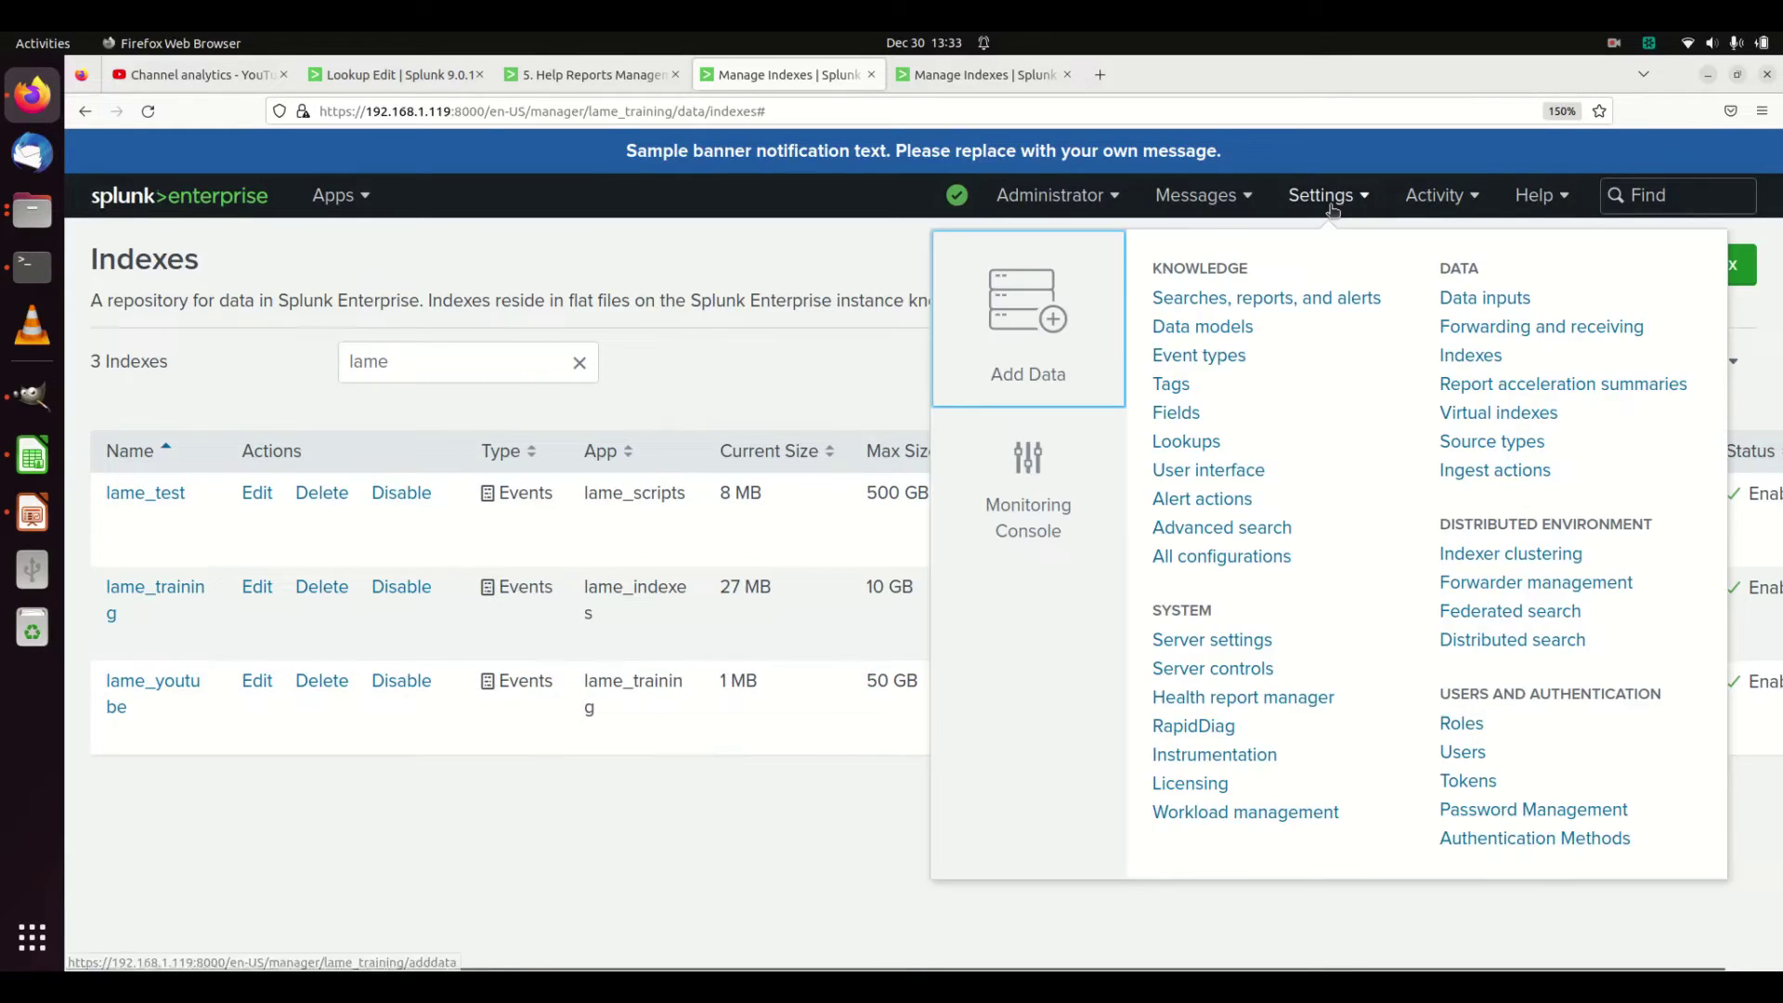
click(1463, 724)
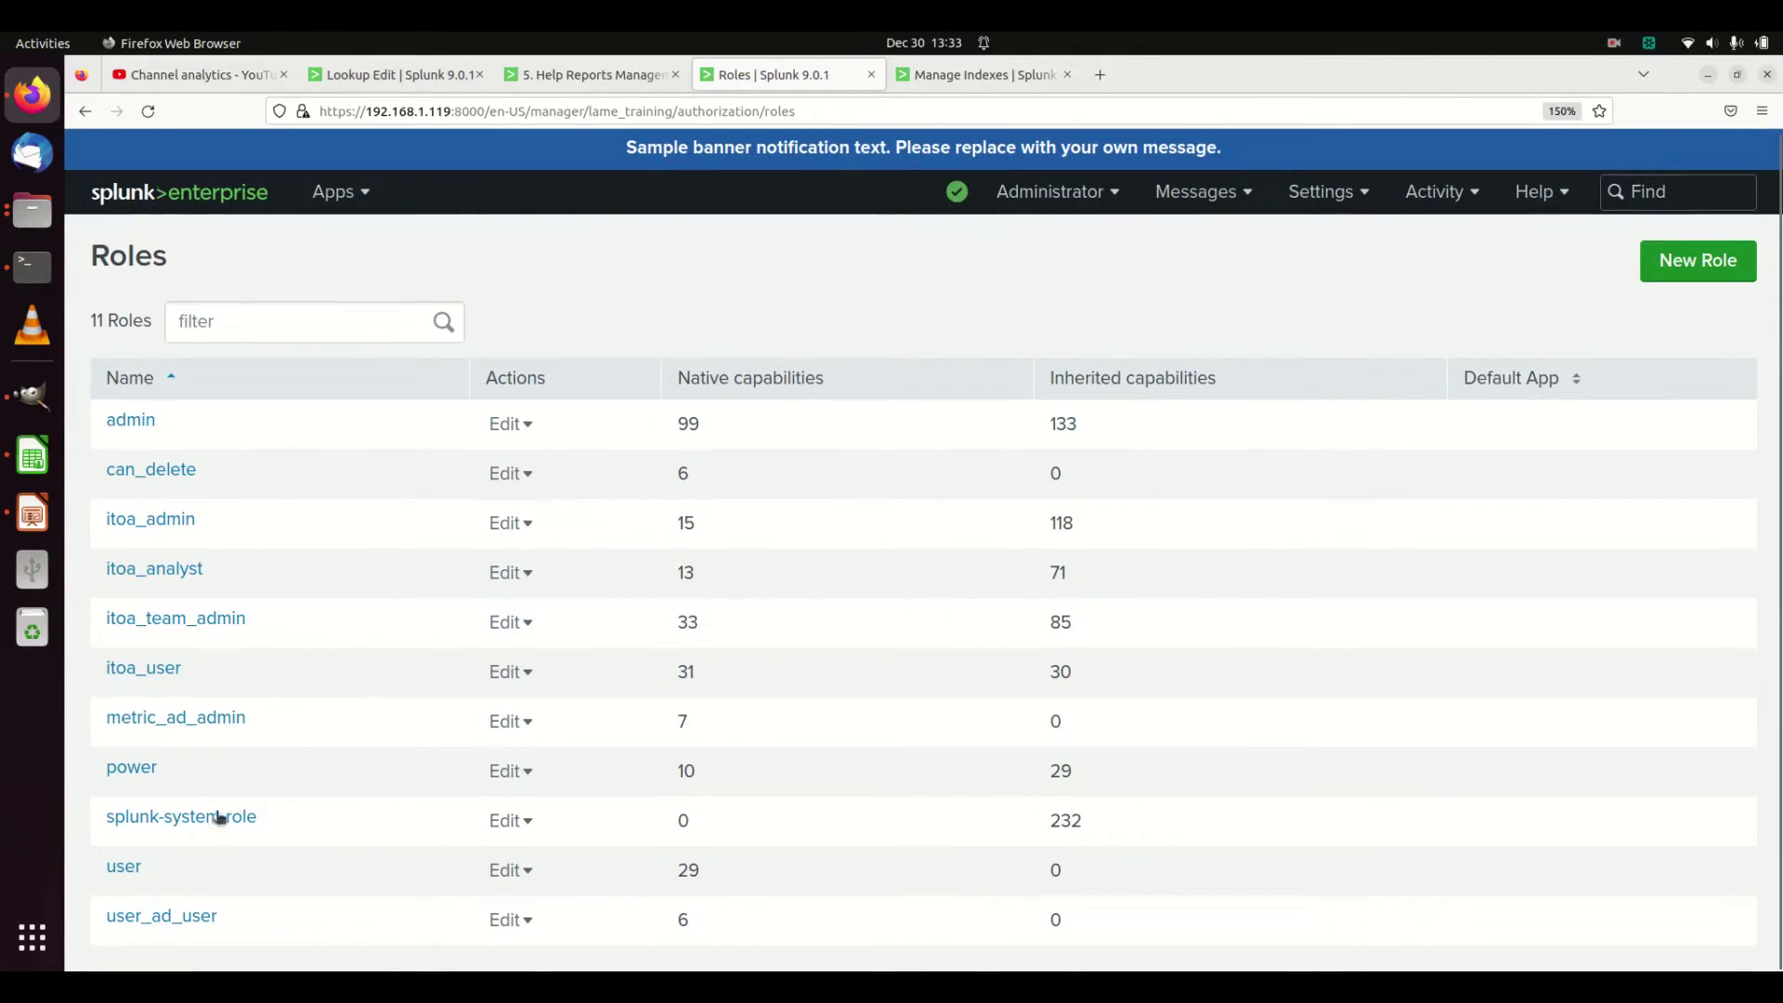
click(130, 866)
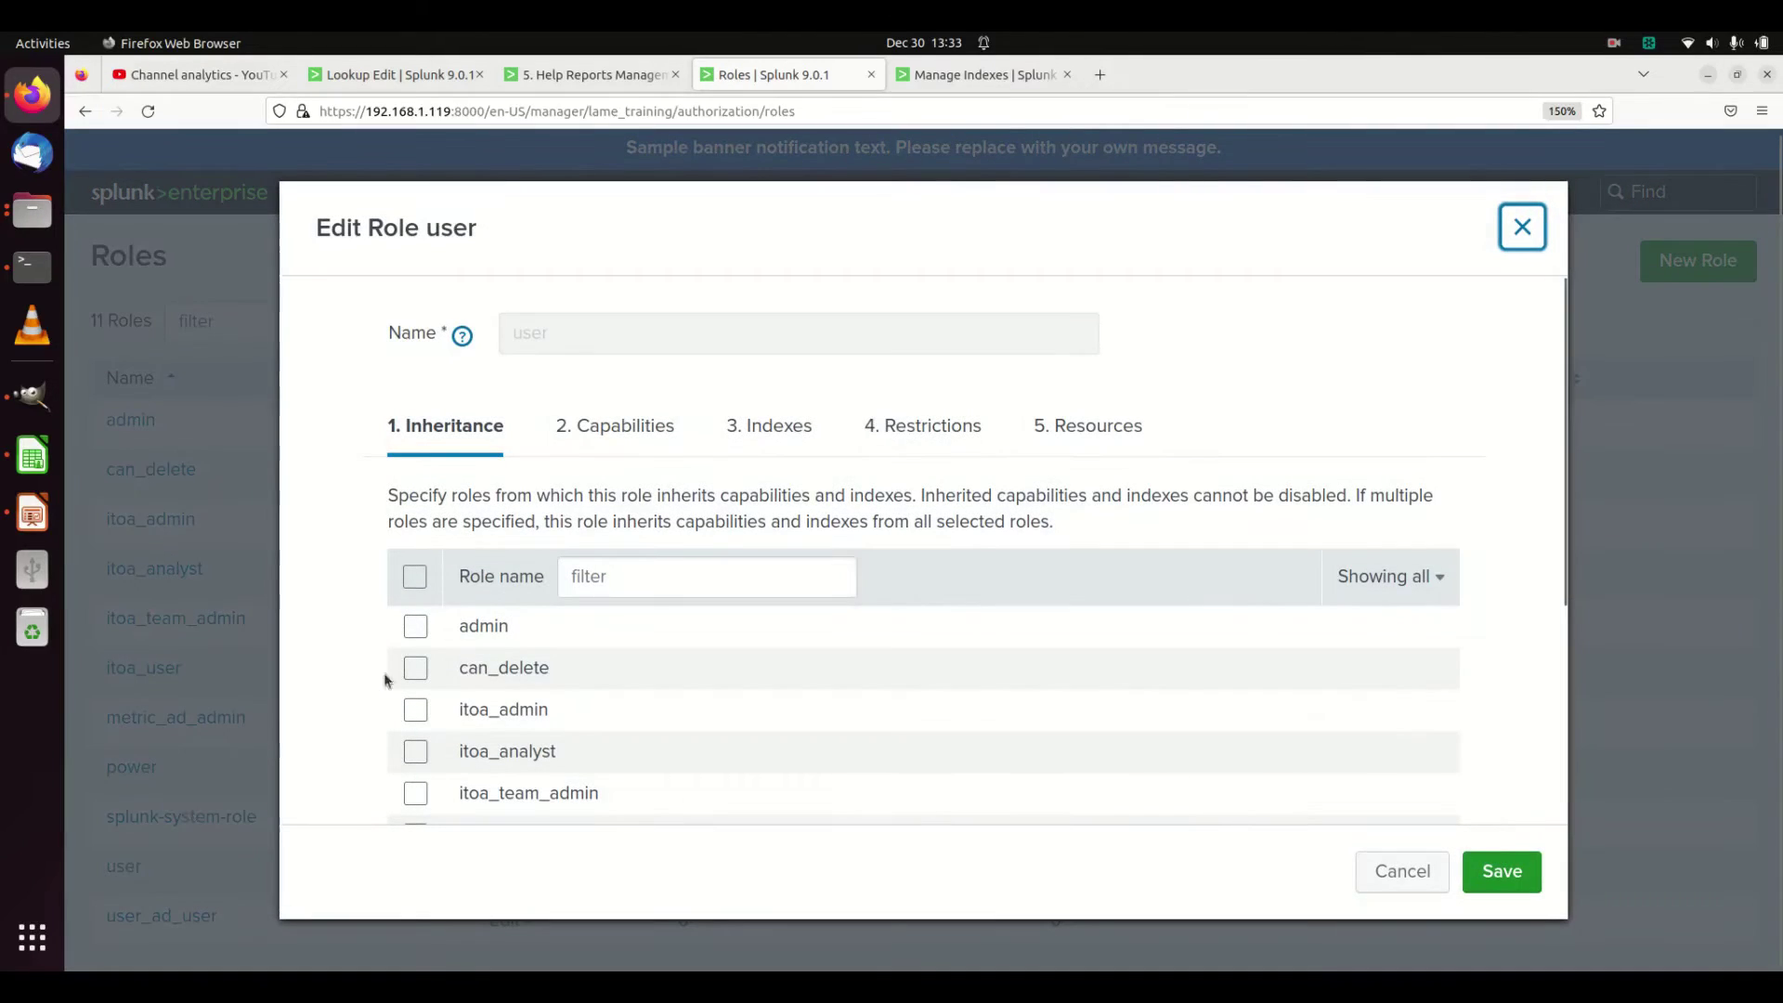
click(786, 435)
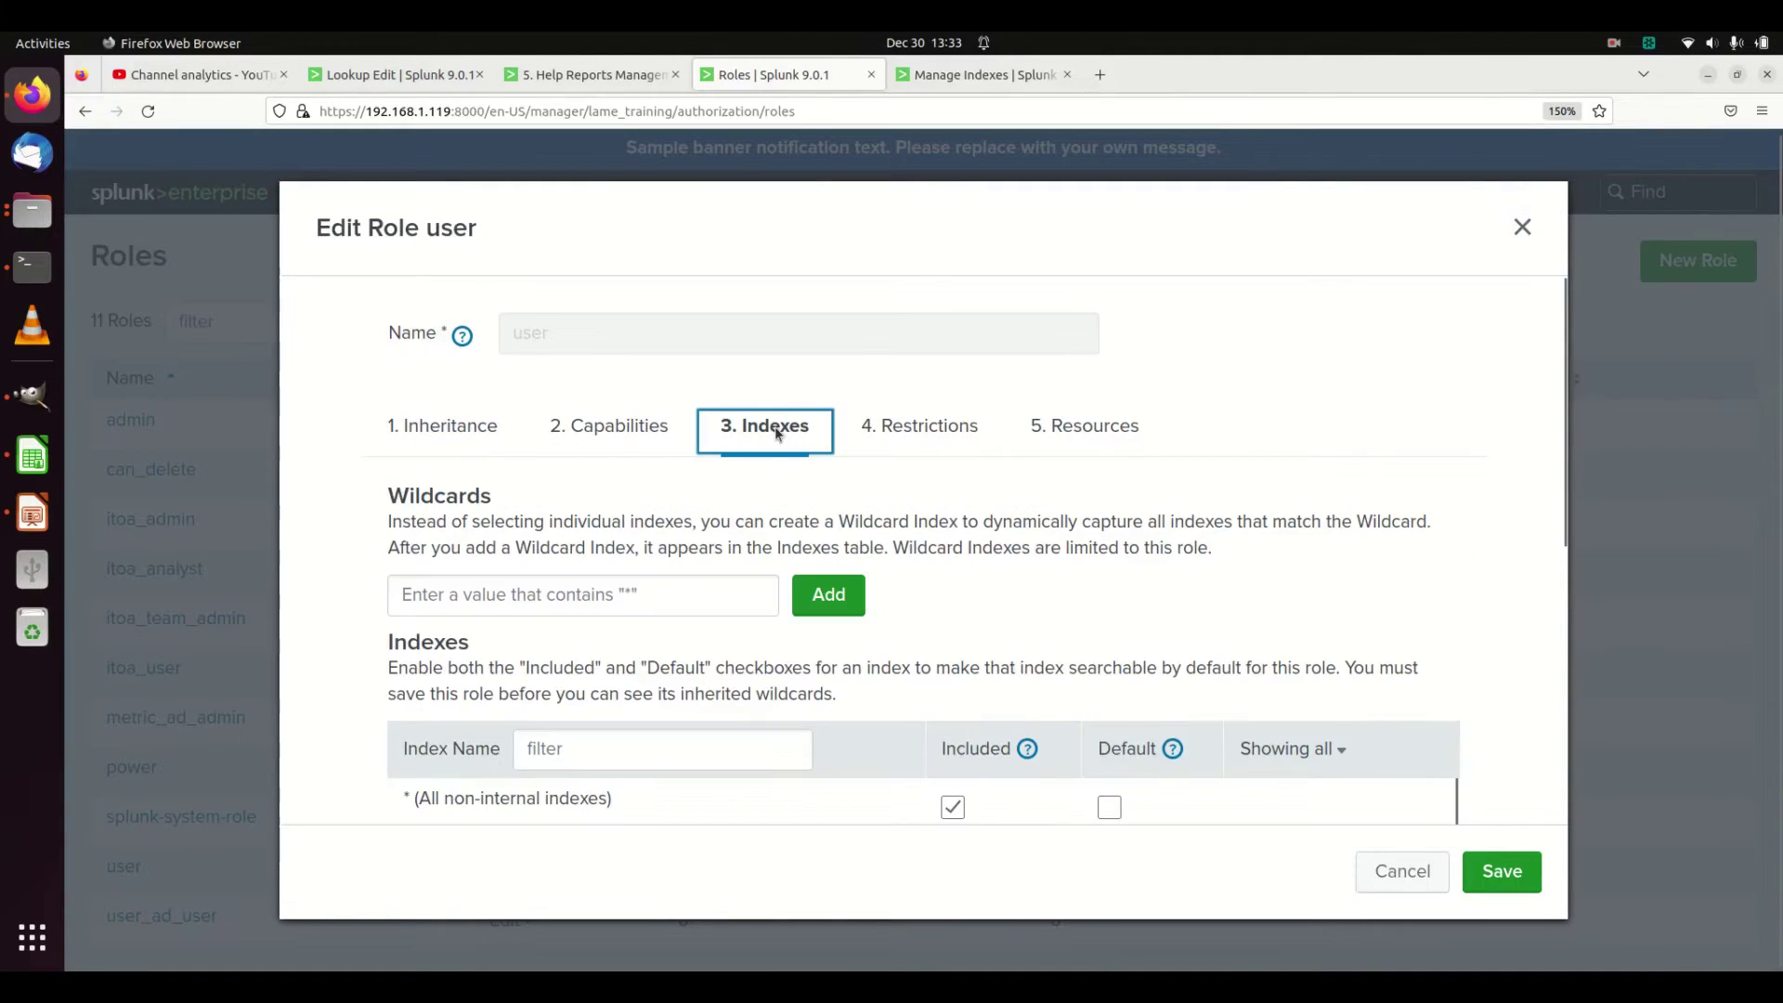
Step: Examine which indexes the user role includes, checking lame_youtube and the wildcard for all non-internal indexes
scroll(964, 560, down, 1)
scroll(964, 560, down, 5)
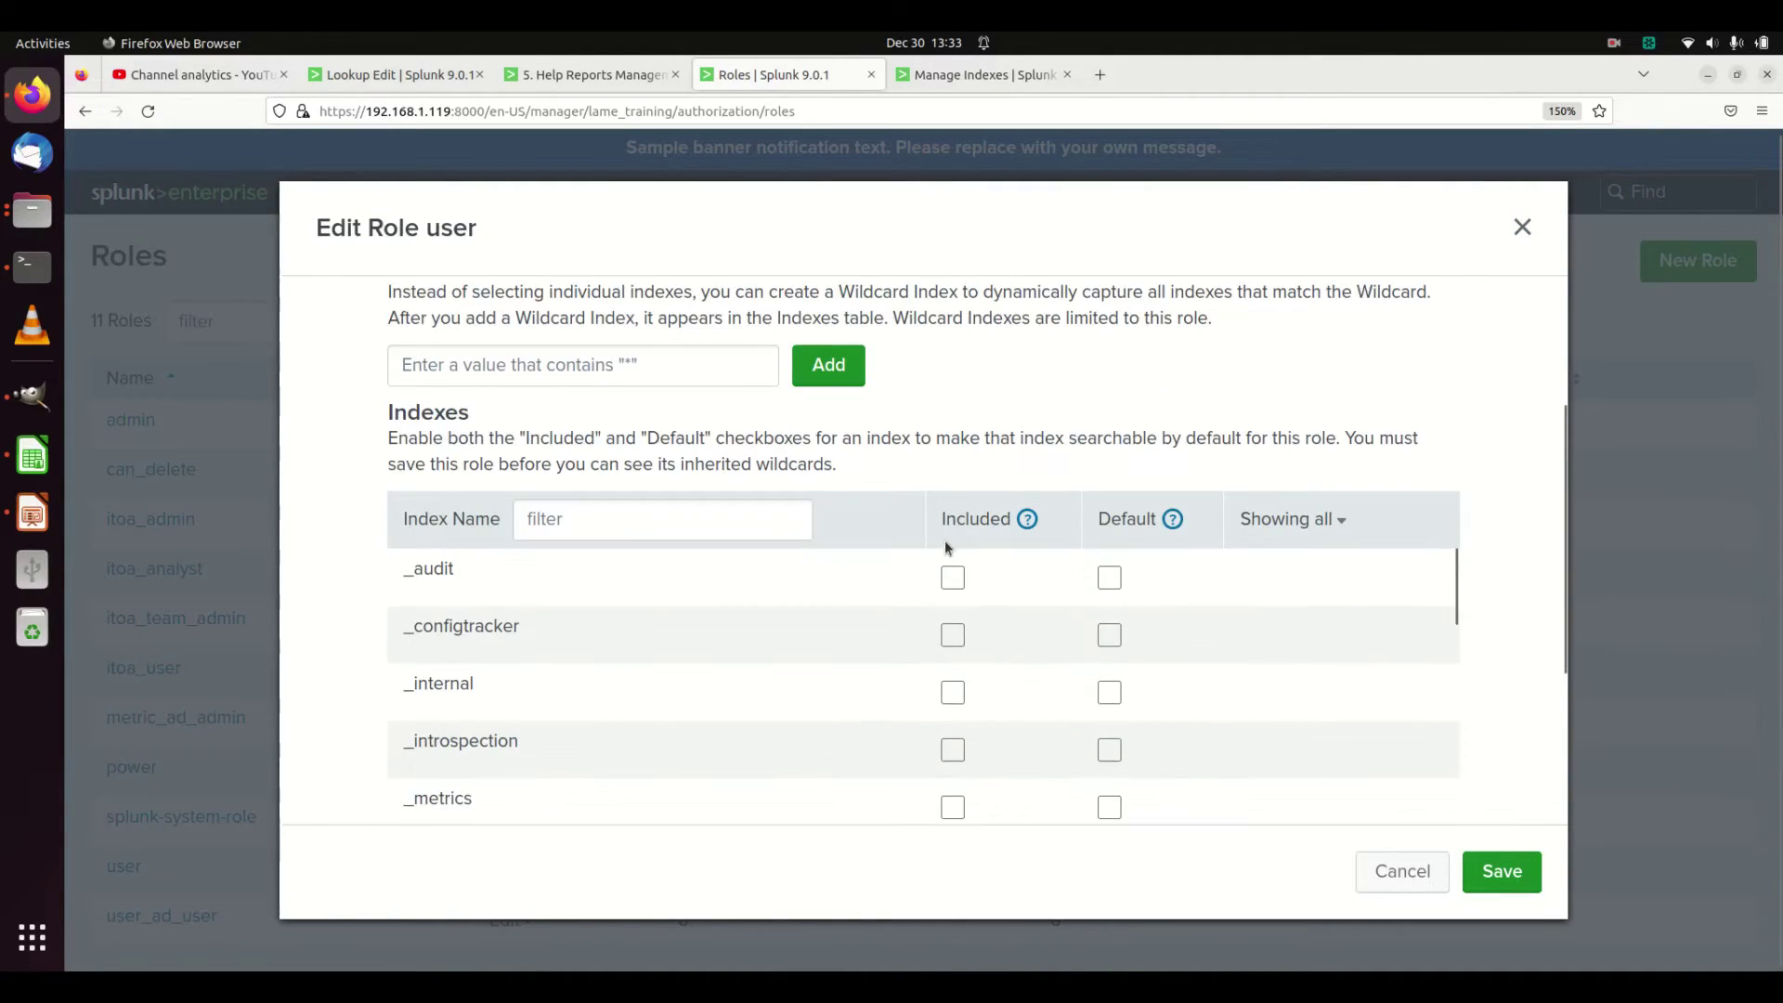
scroll(971, 529, down, 8)
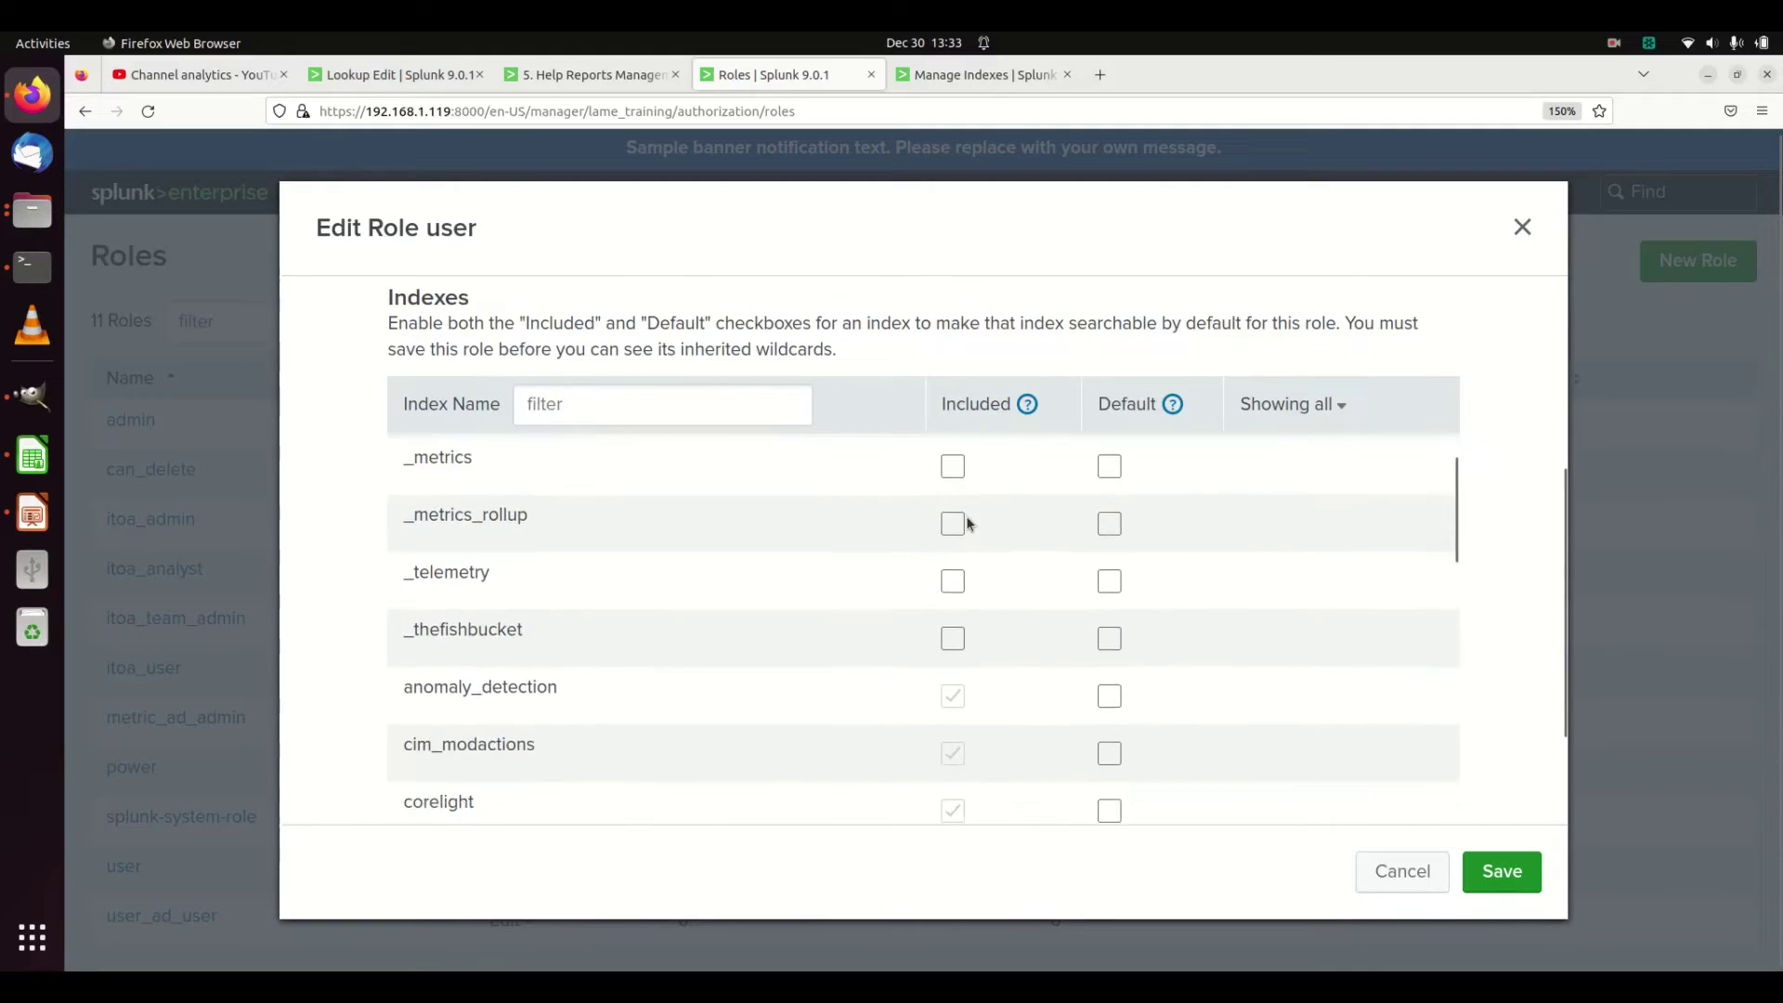
scroll(963, 523, down, 5)
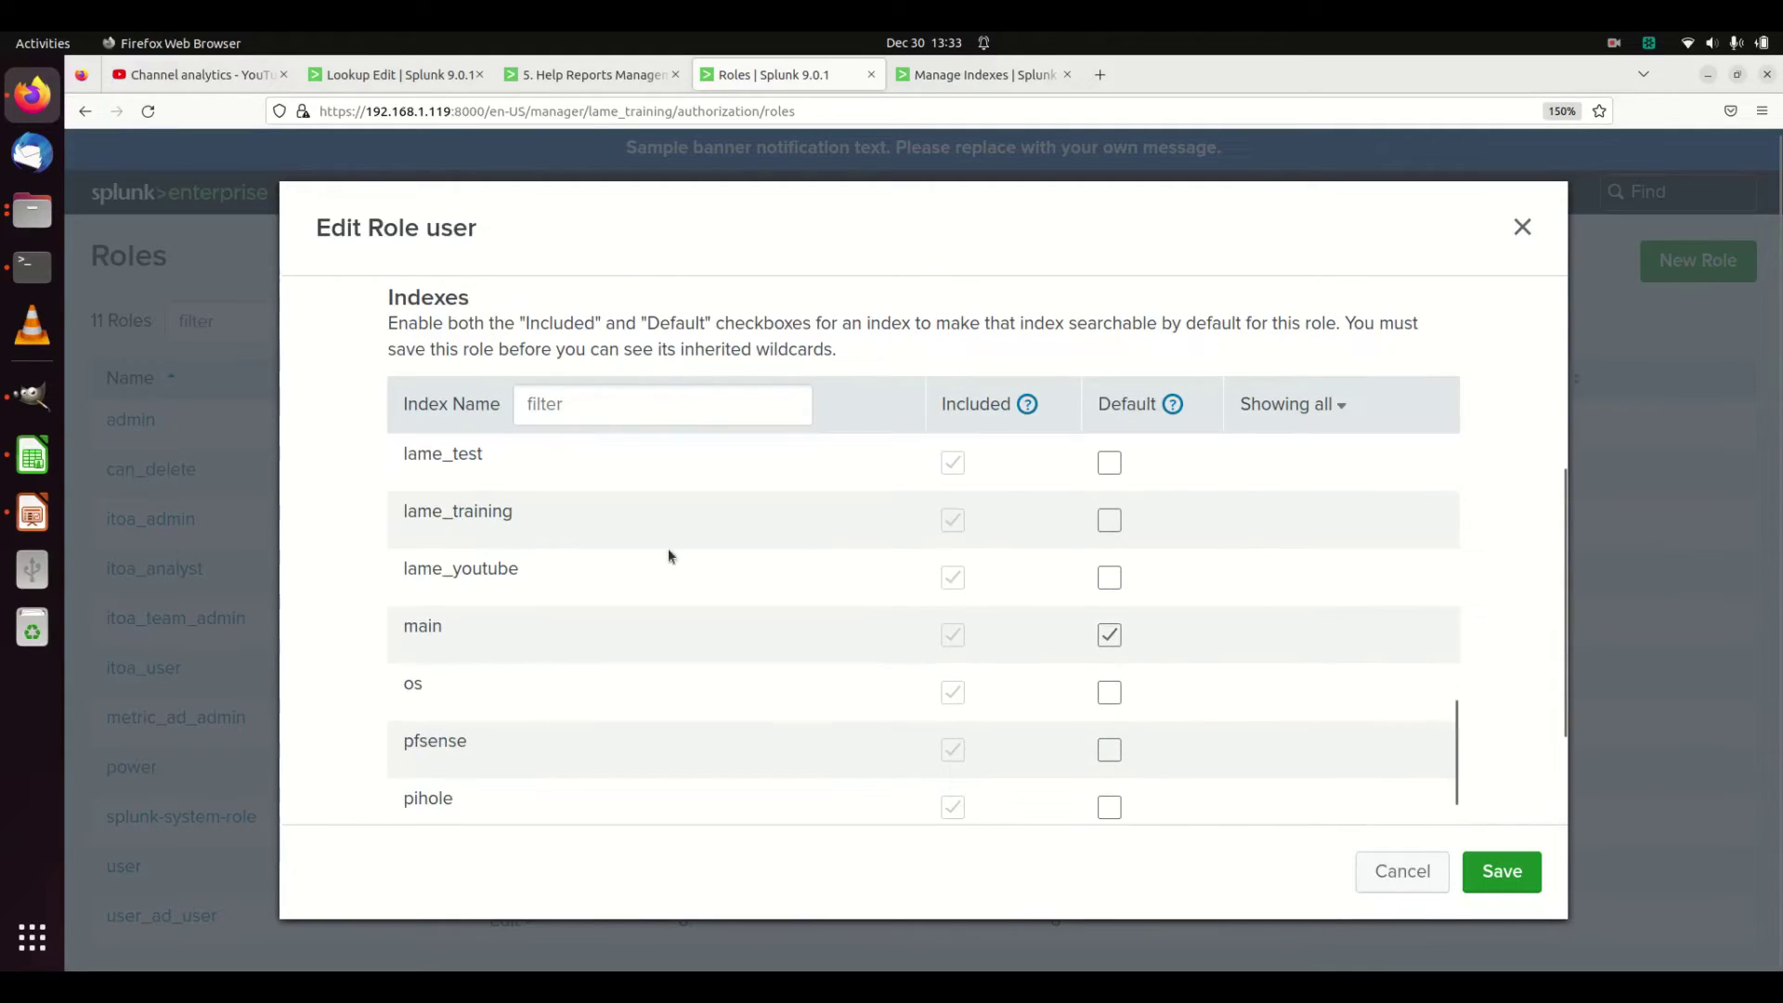
mouse_move(951, 579)
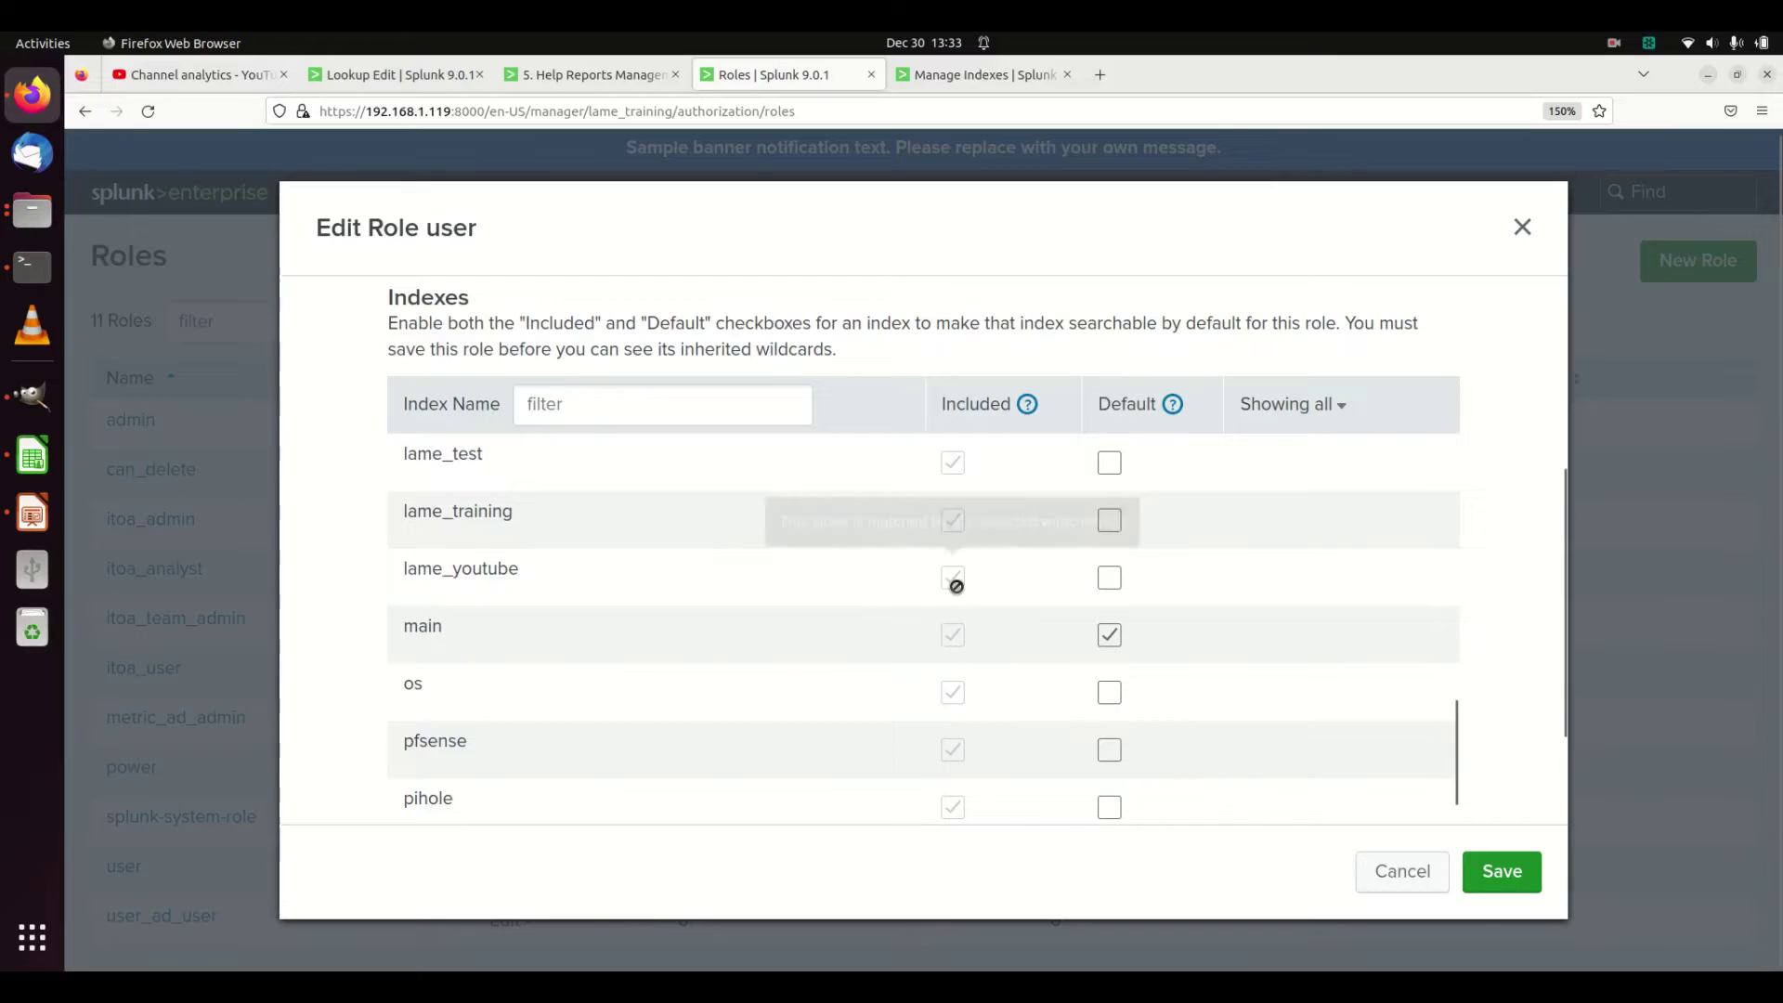
scroll(951, 577, up, 1)
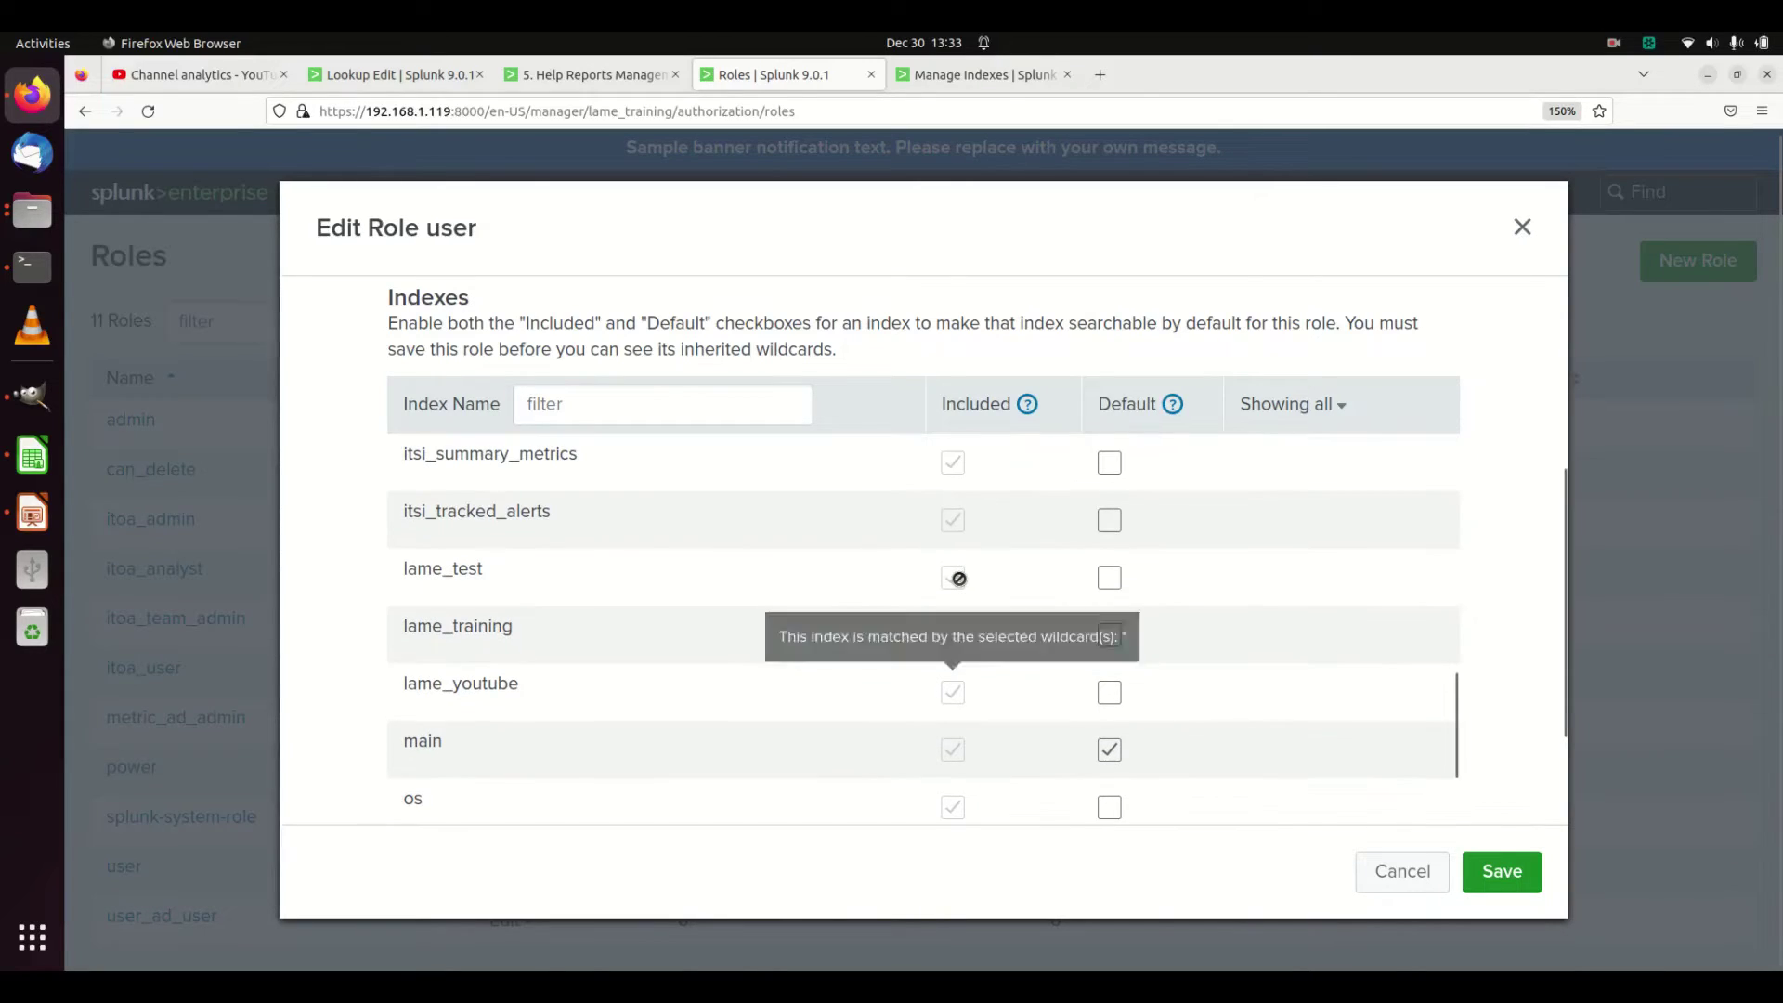
scroll(956, 581, up, 15)
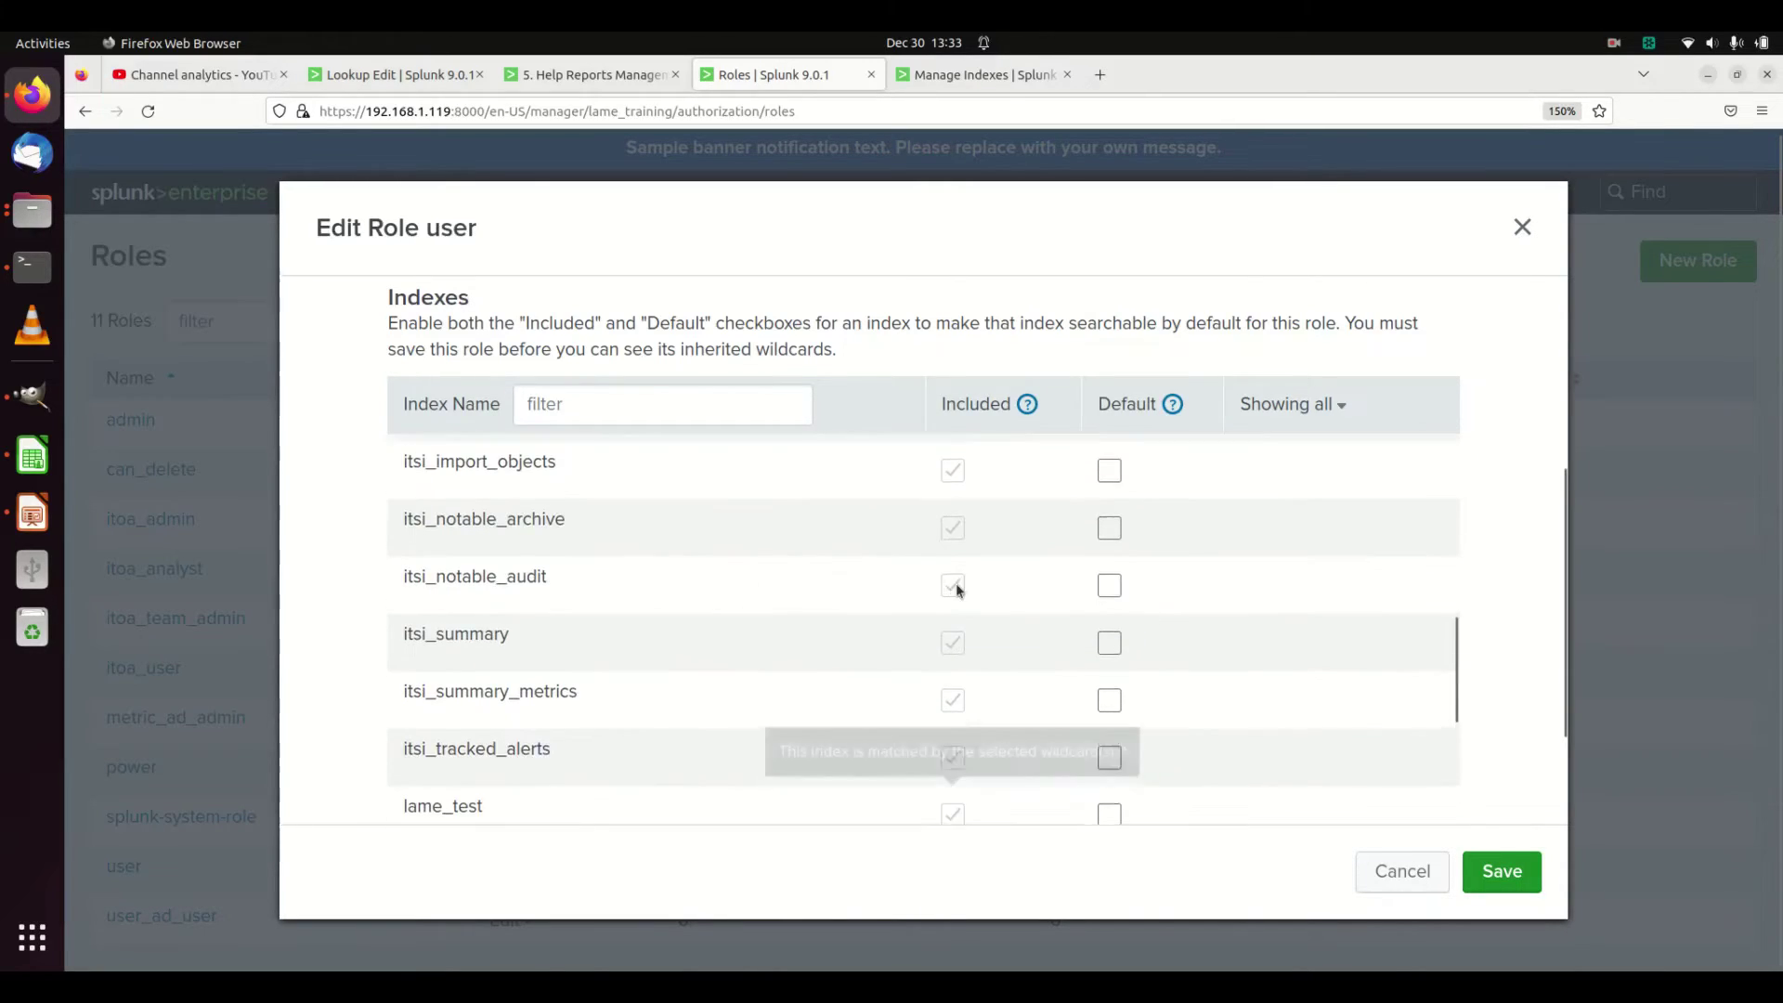
scroll(960, 580, down, 5)
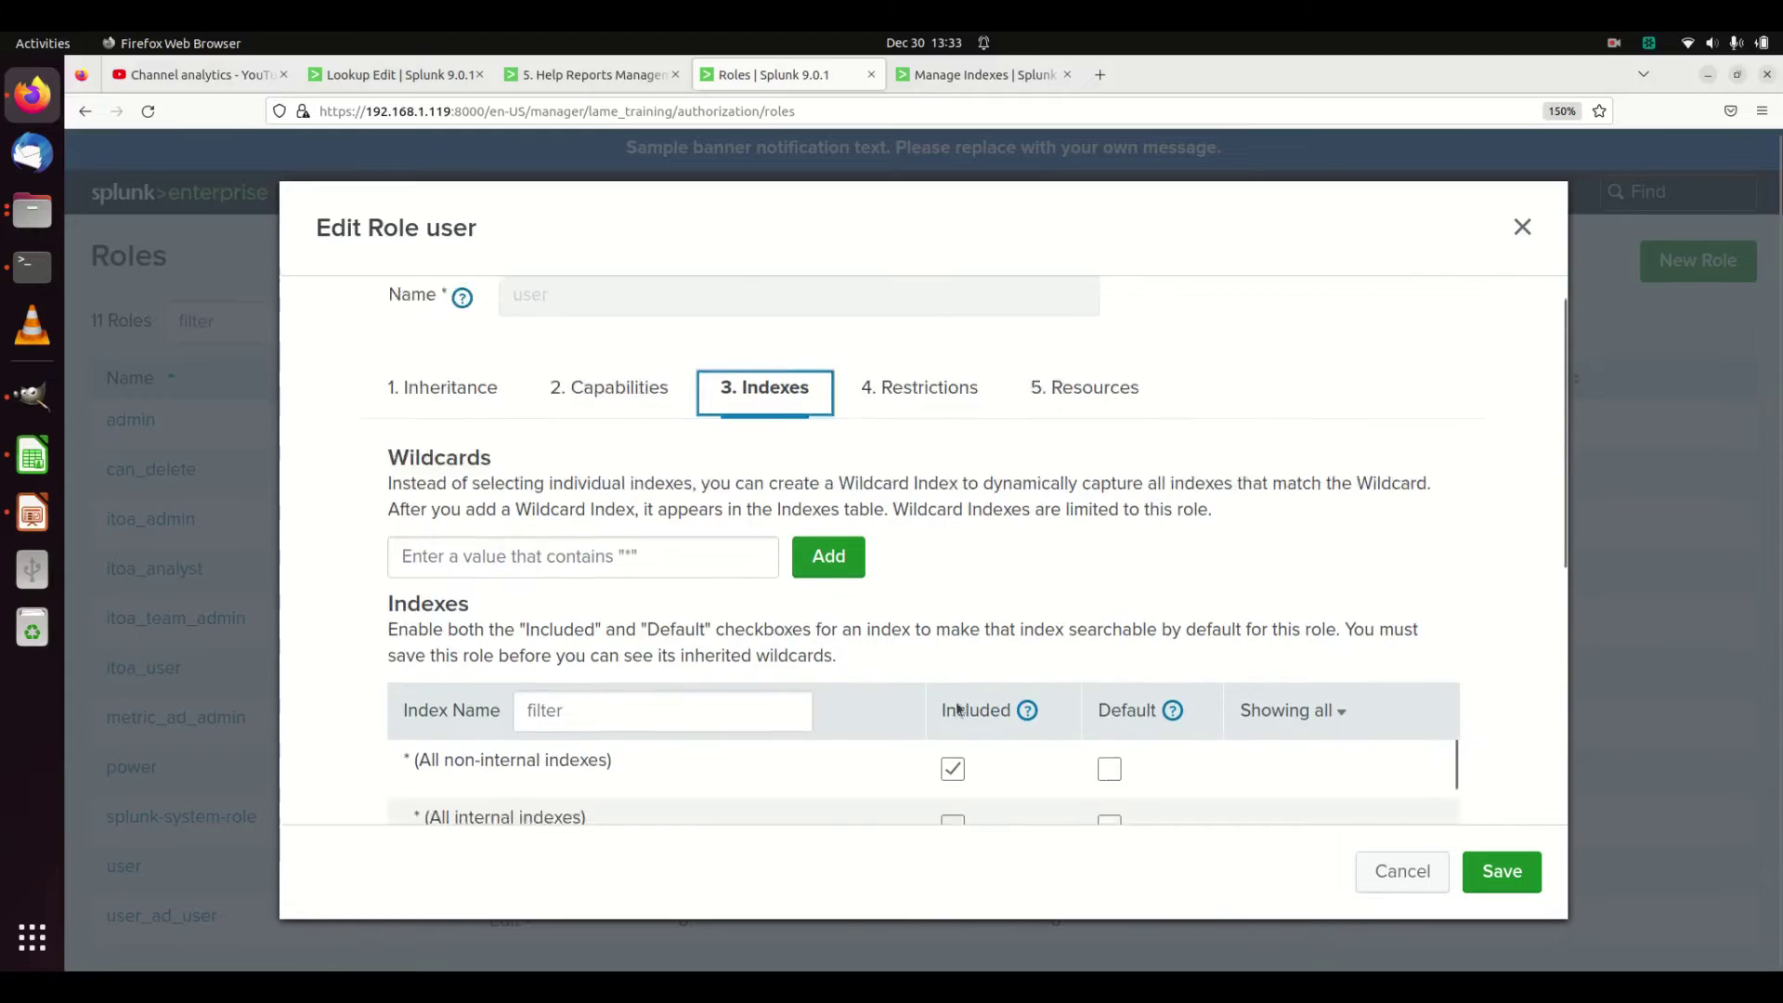
Step: Remove the wildcard for all non-internal indexes from the user role's included indexes and check the individual index entries
click(962, 469)
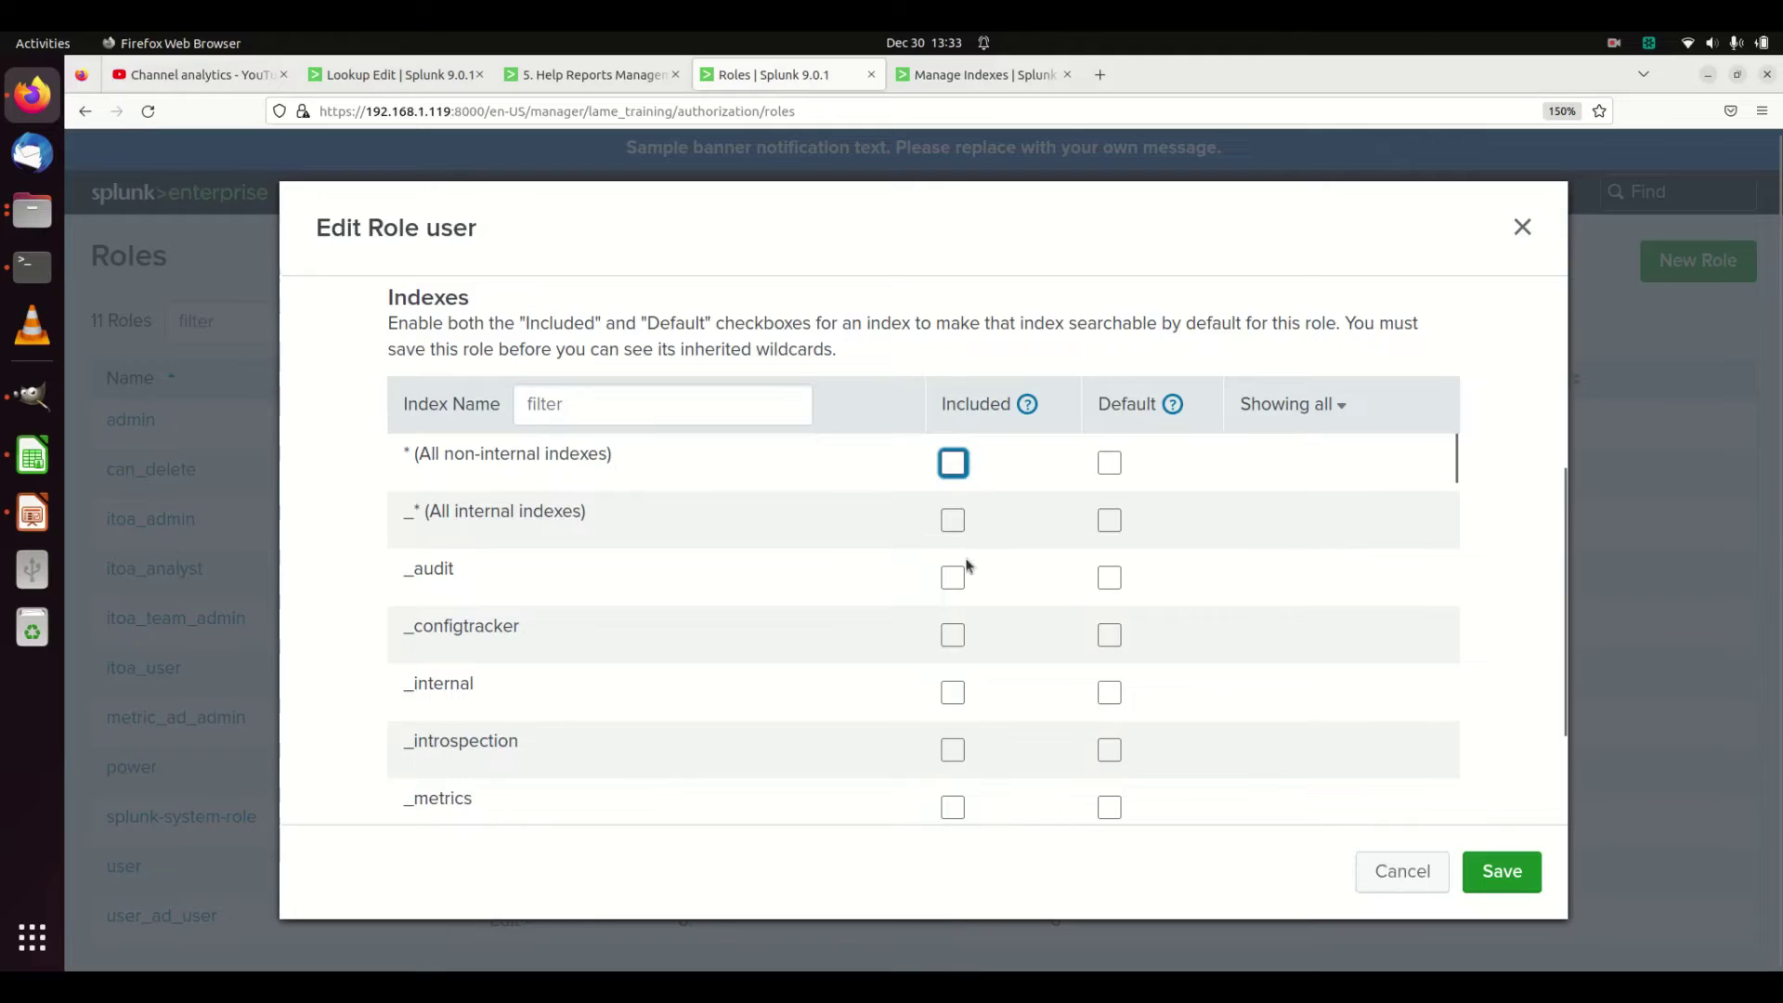
scroll(964, 569, down, 5)
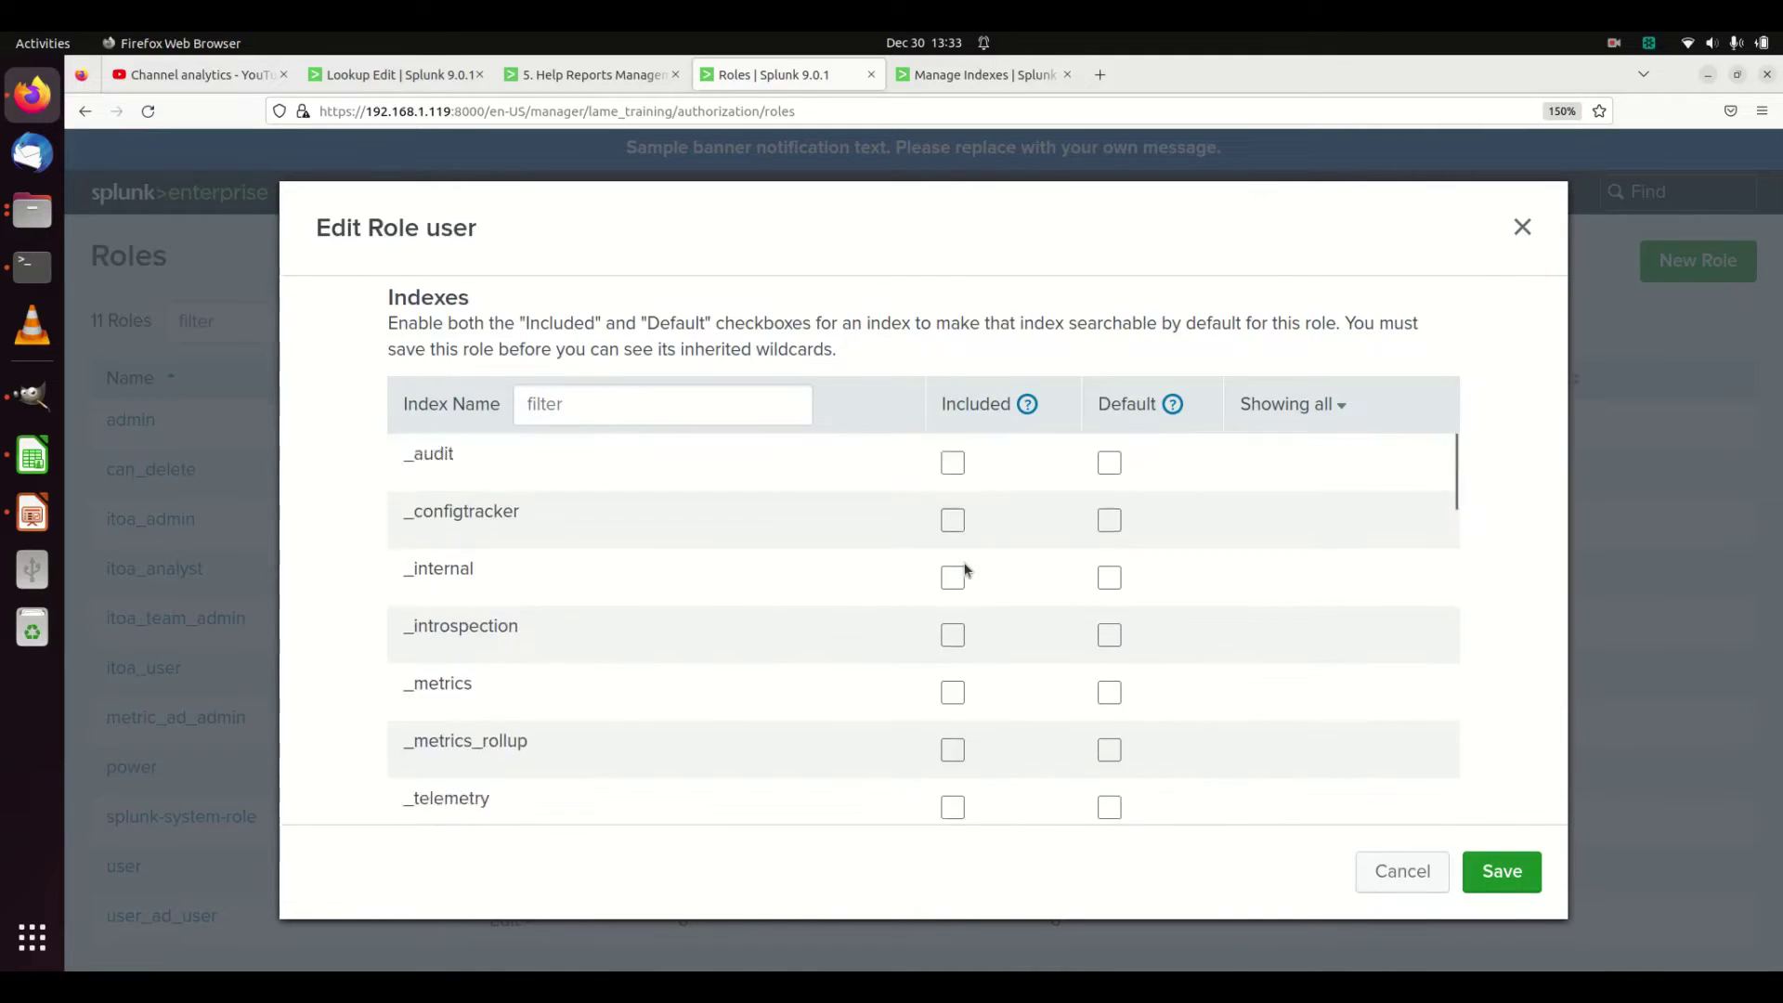
scroll(964, 569, down, 5)
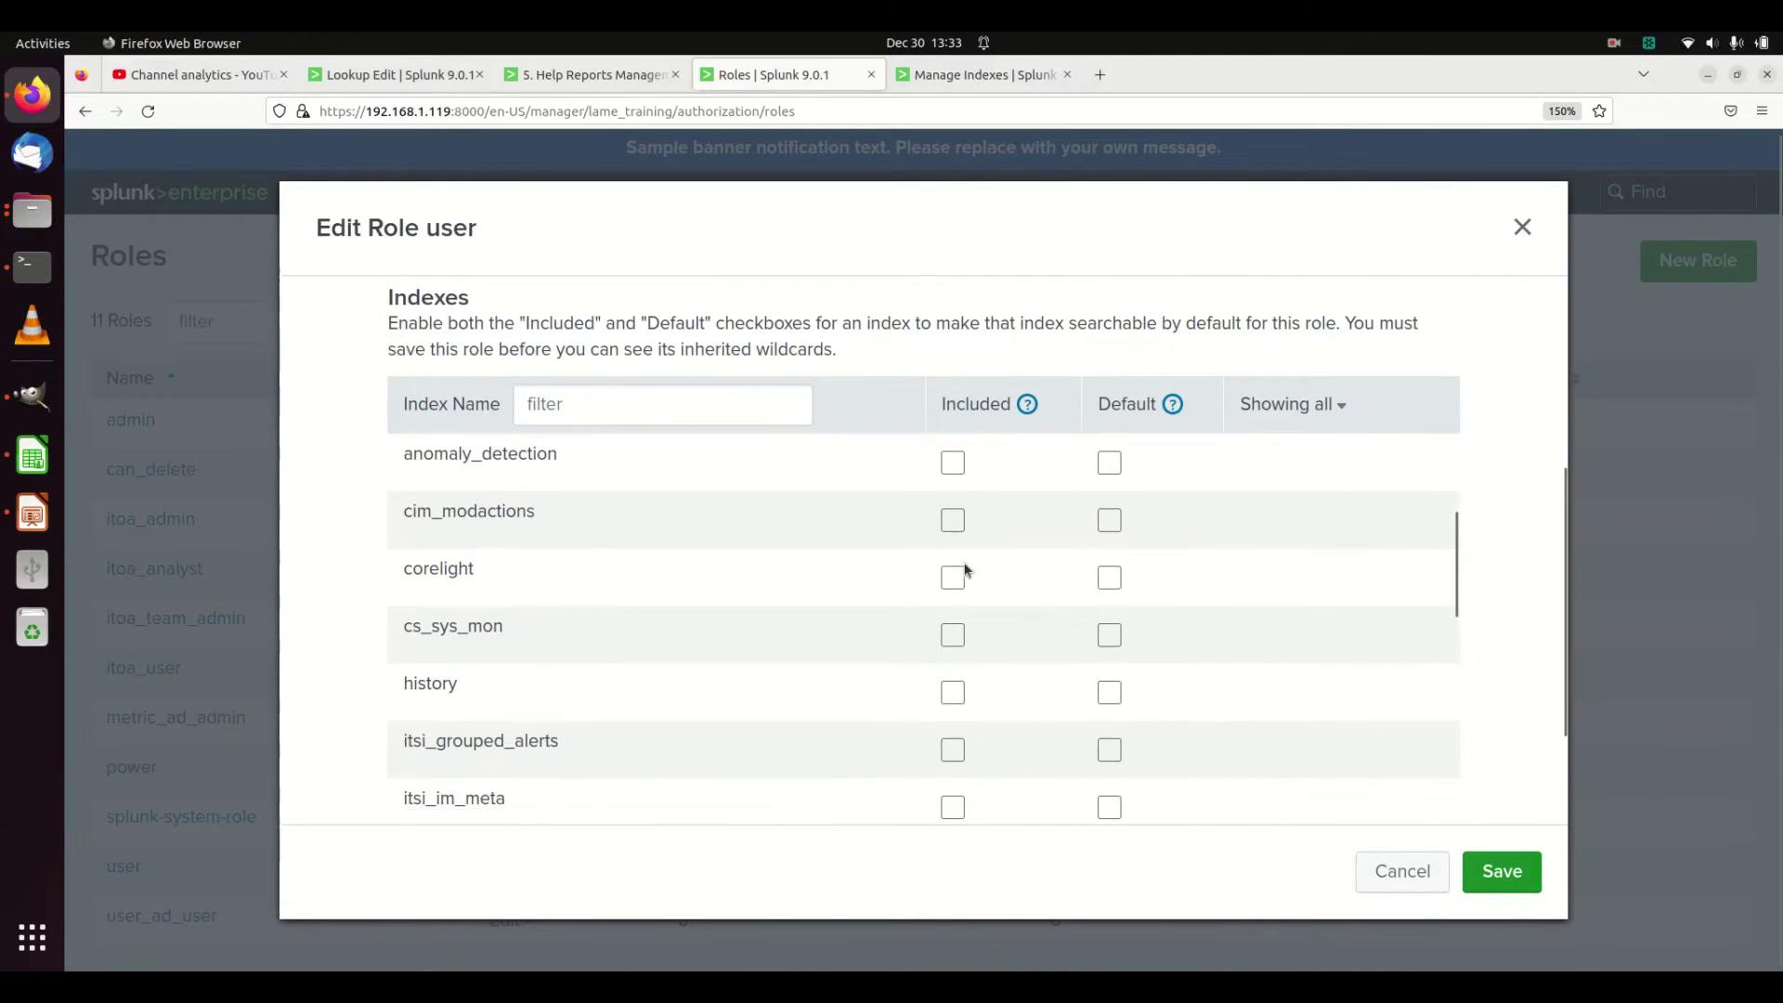
scroll(964, 569, down, 5)
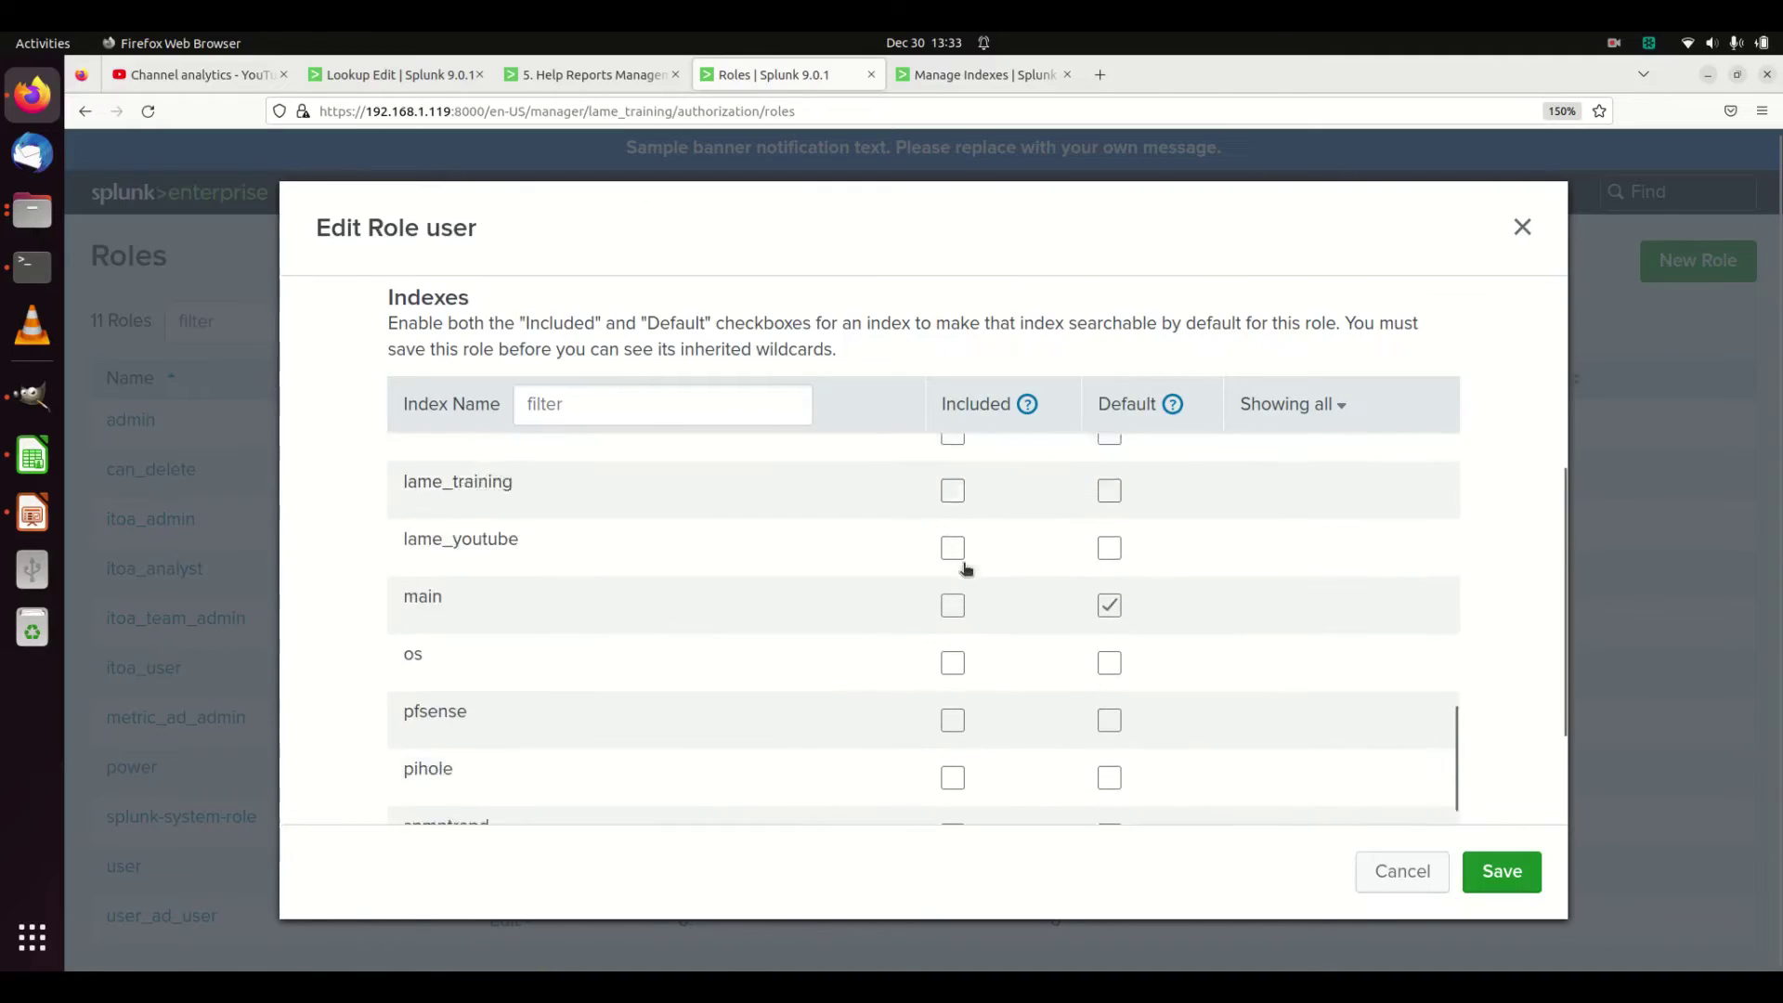
scroll(964, 569, up, 5)
scroll(966, 570, down, 3)
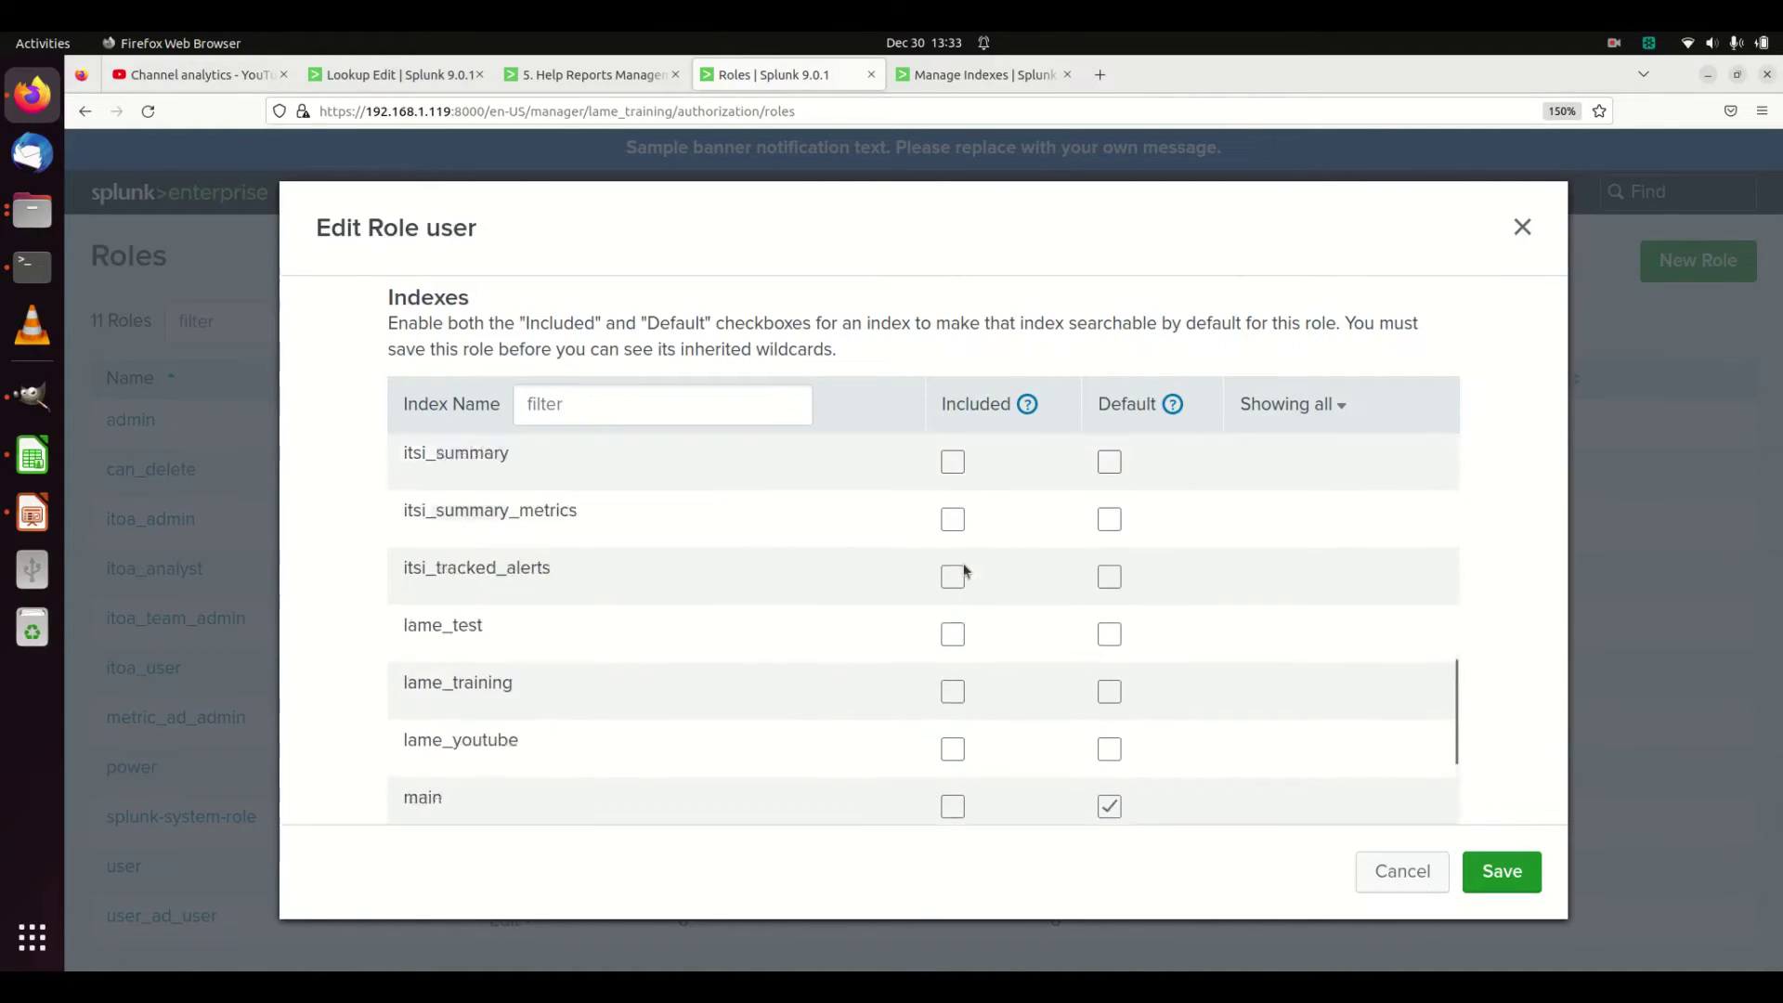
scroll(966, 571, up, 2)
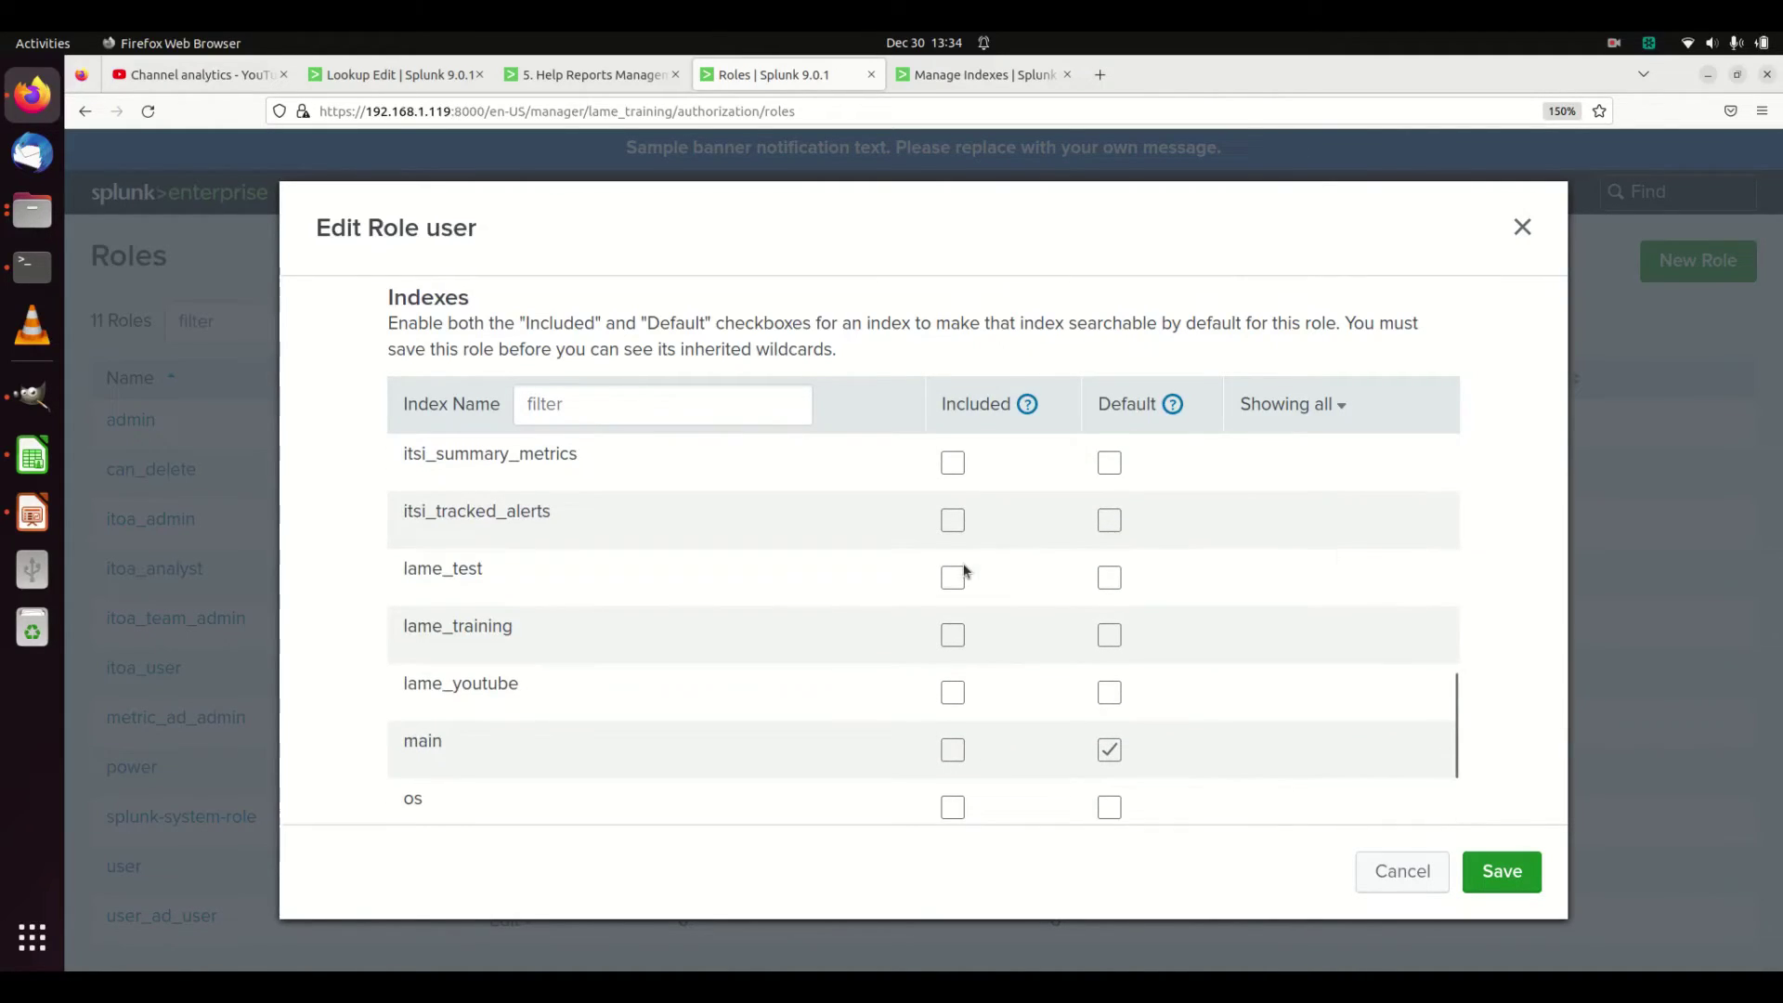
Step: Include lame_youtube, lame_training and lame_test individually in the user role's indexes
click(952, 692)
click(954, 635)
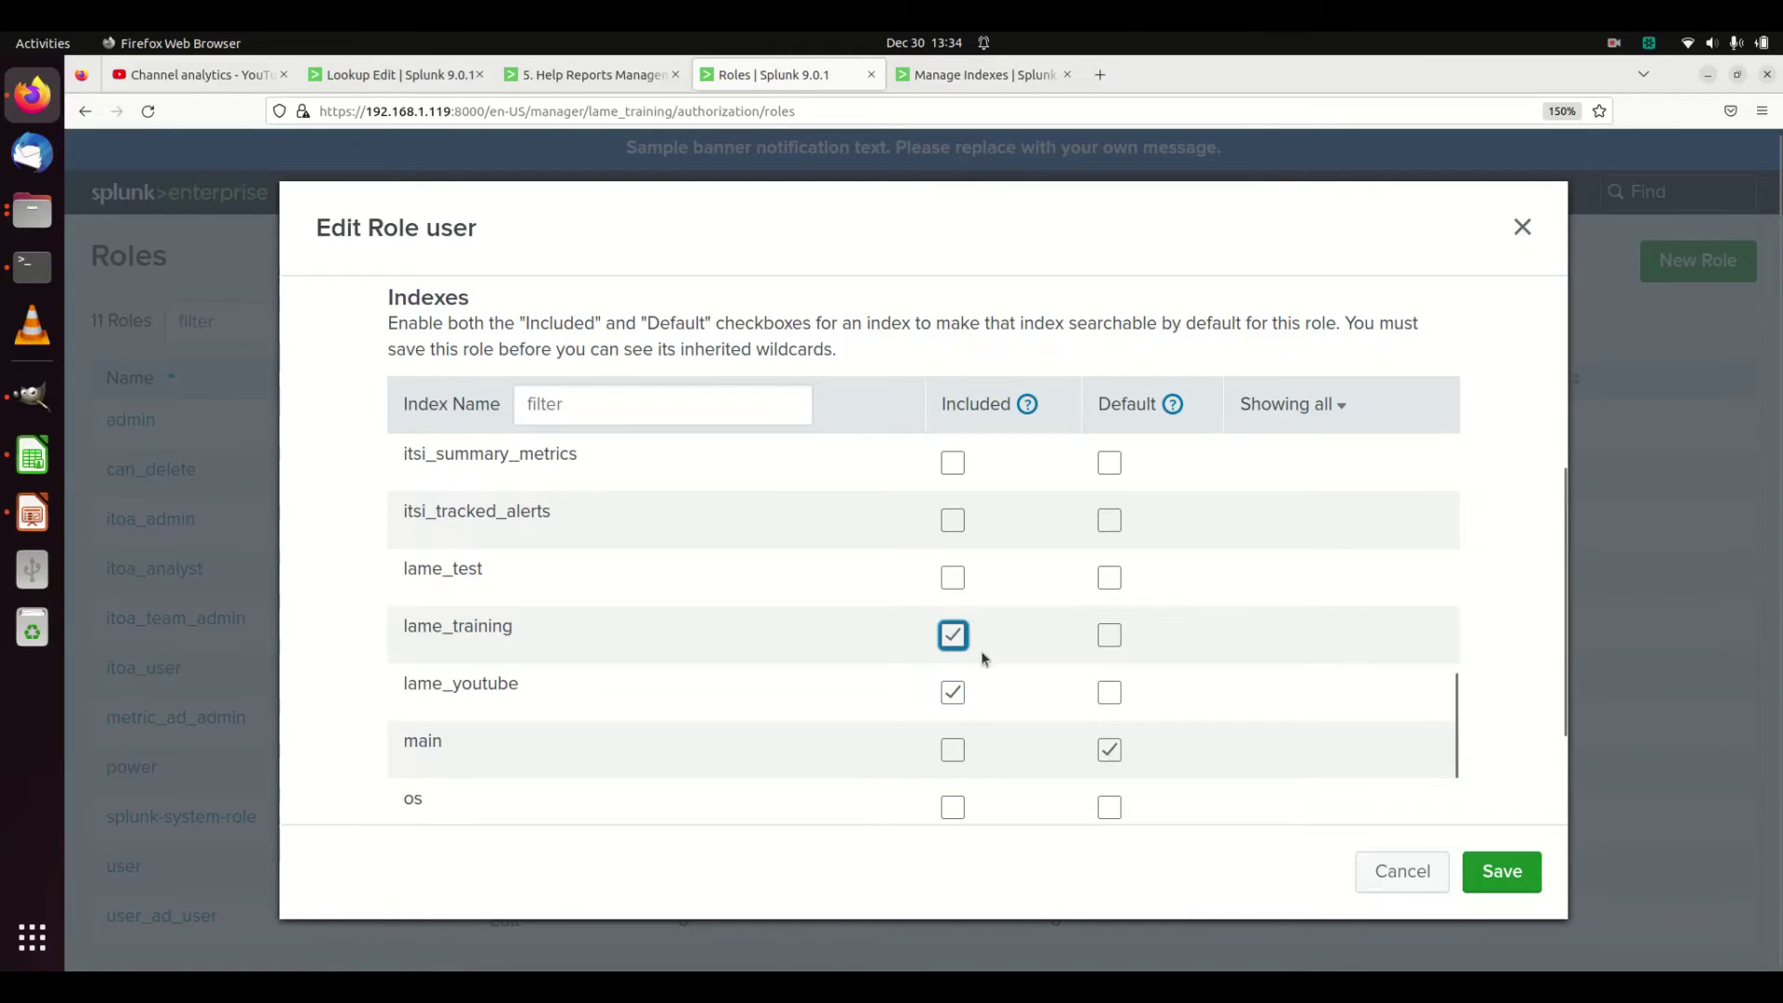
click(953, 578)
scroll(967, 585, up, 1)
scroll(968, 599, down, 1)
Step: Remove lame_youtube, lame_training and lame_test from the user role's included indexes
click(954, 694)
click(955, 636)
click(956, 580)
Step: Include the wildcard for all non-internal indexes in the user role and save the role
scroll(957, 578, up, 10)
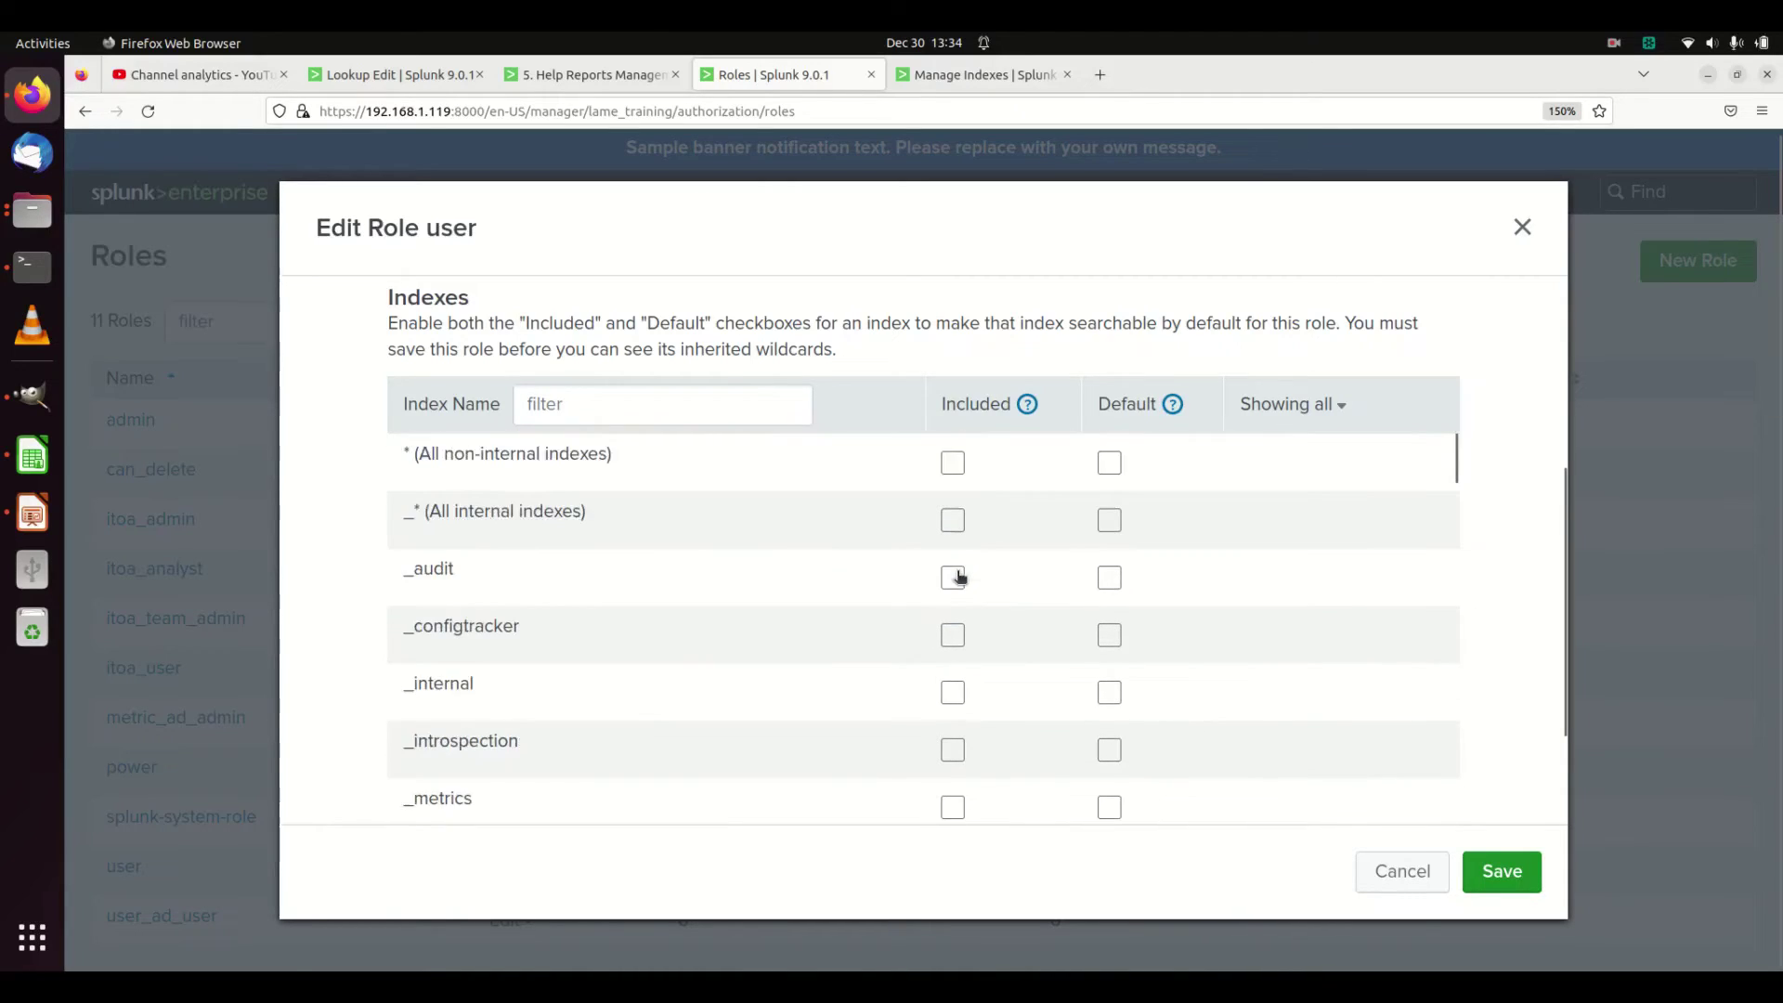
scroll(957, 578, up, 3)
scroll(960, 762, down, 1)
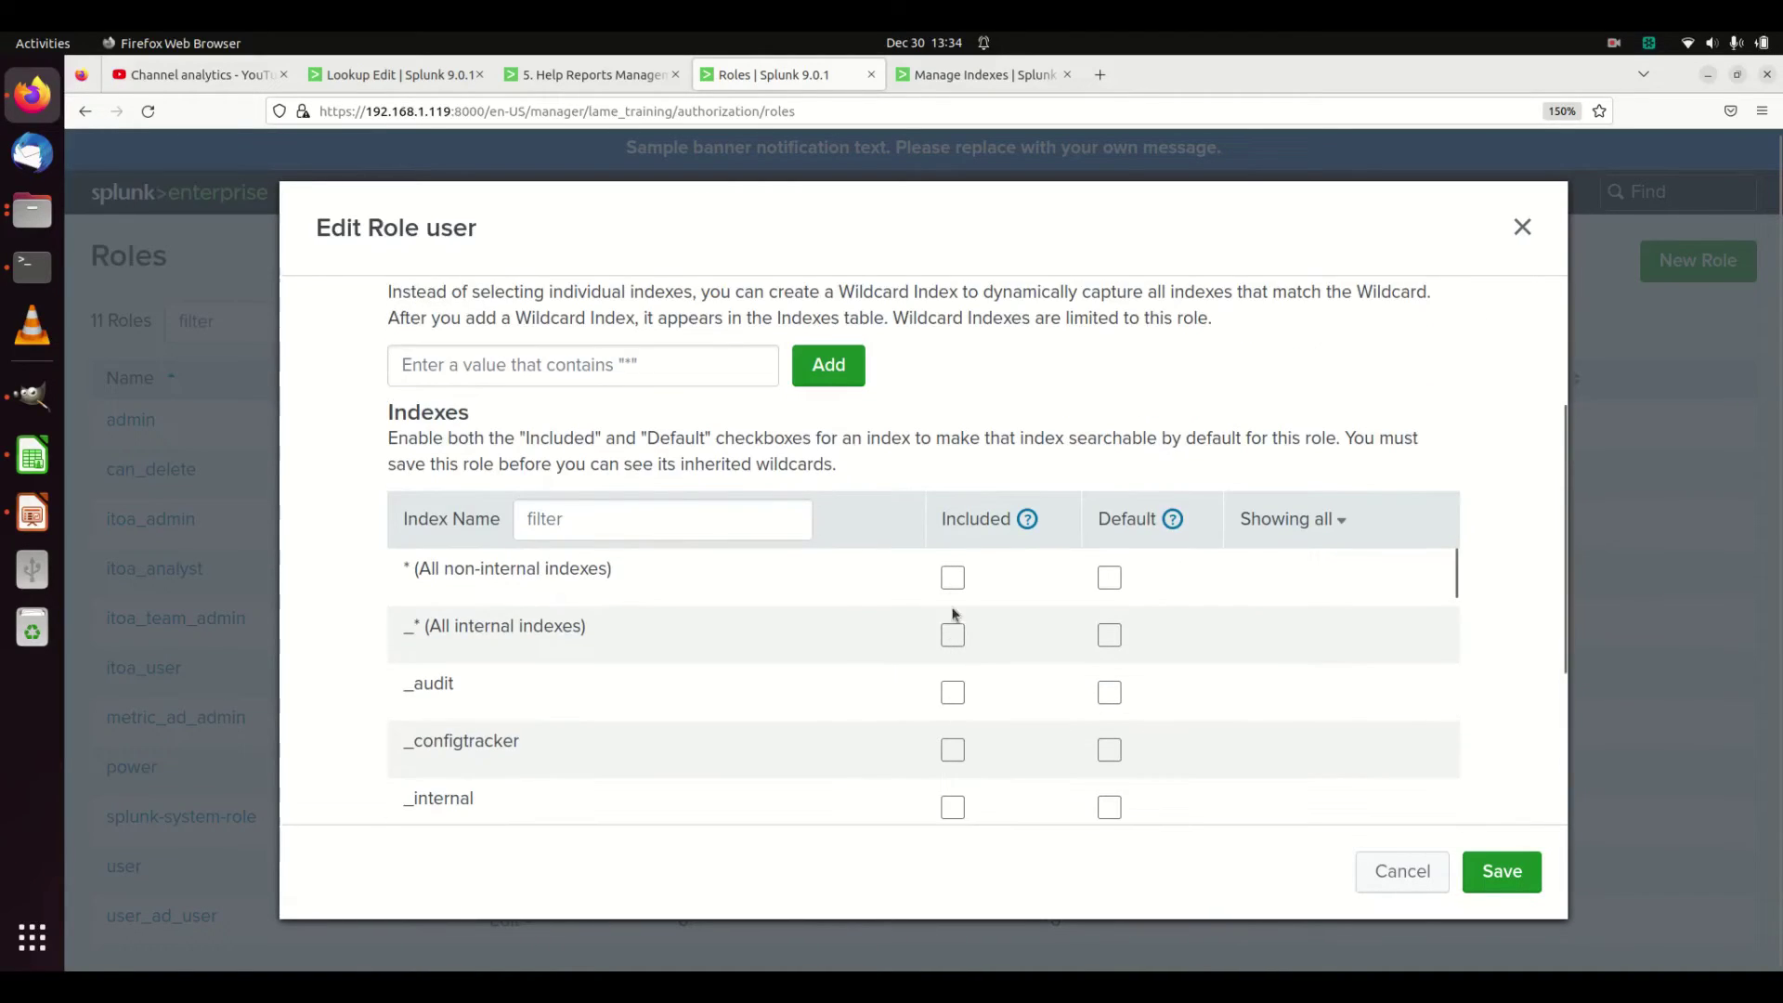
click(953, 578)
click(1507, 870)
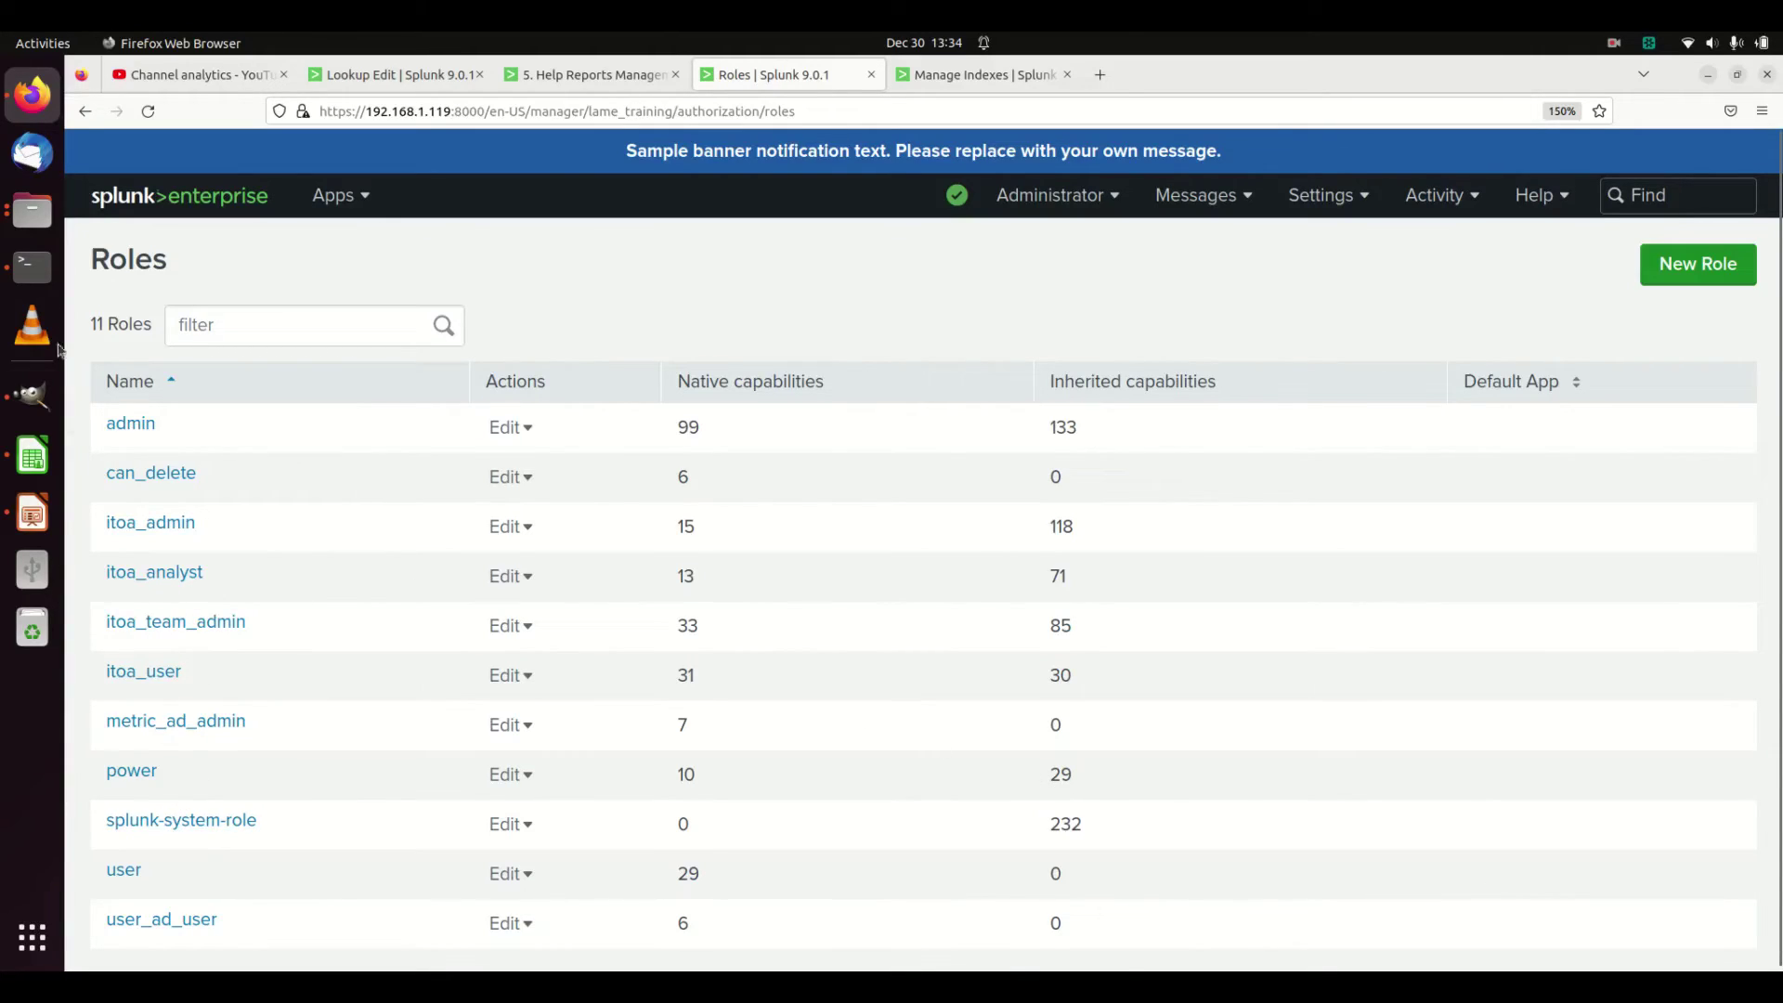
Step: Switch to the Terminal and list the files in the lame_training app's local folder
click(32, 267)
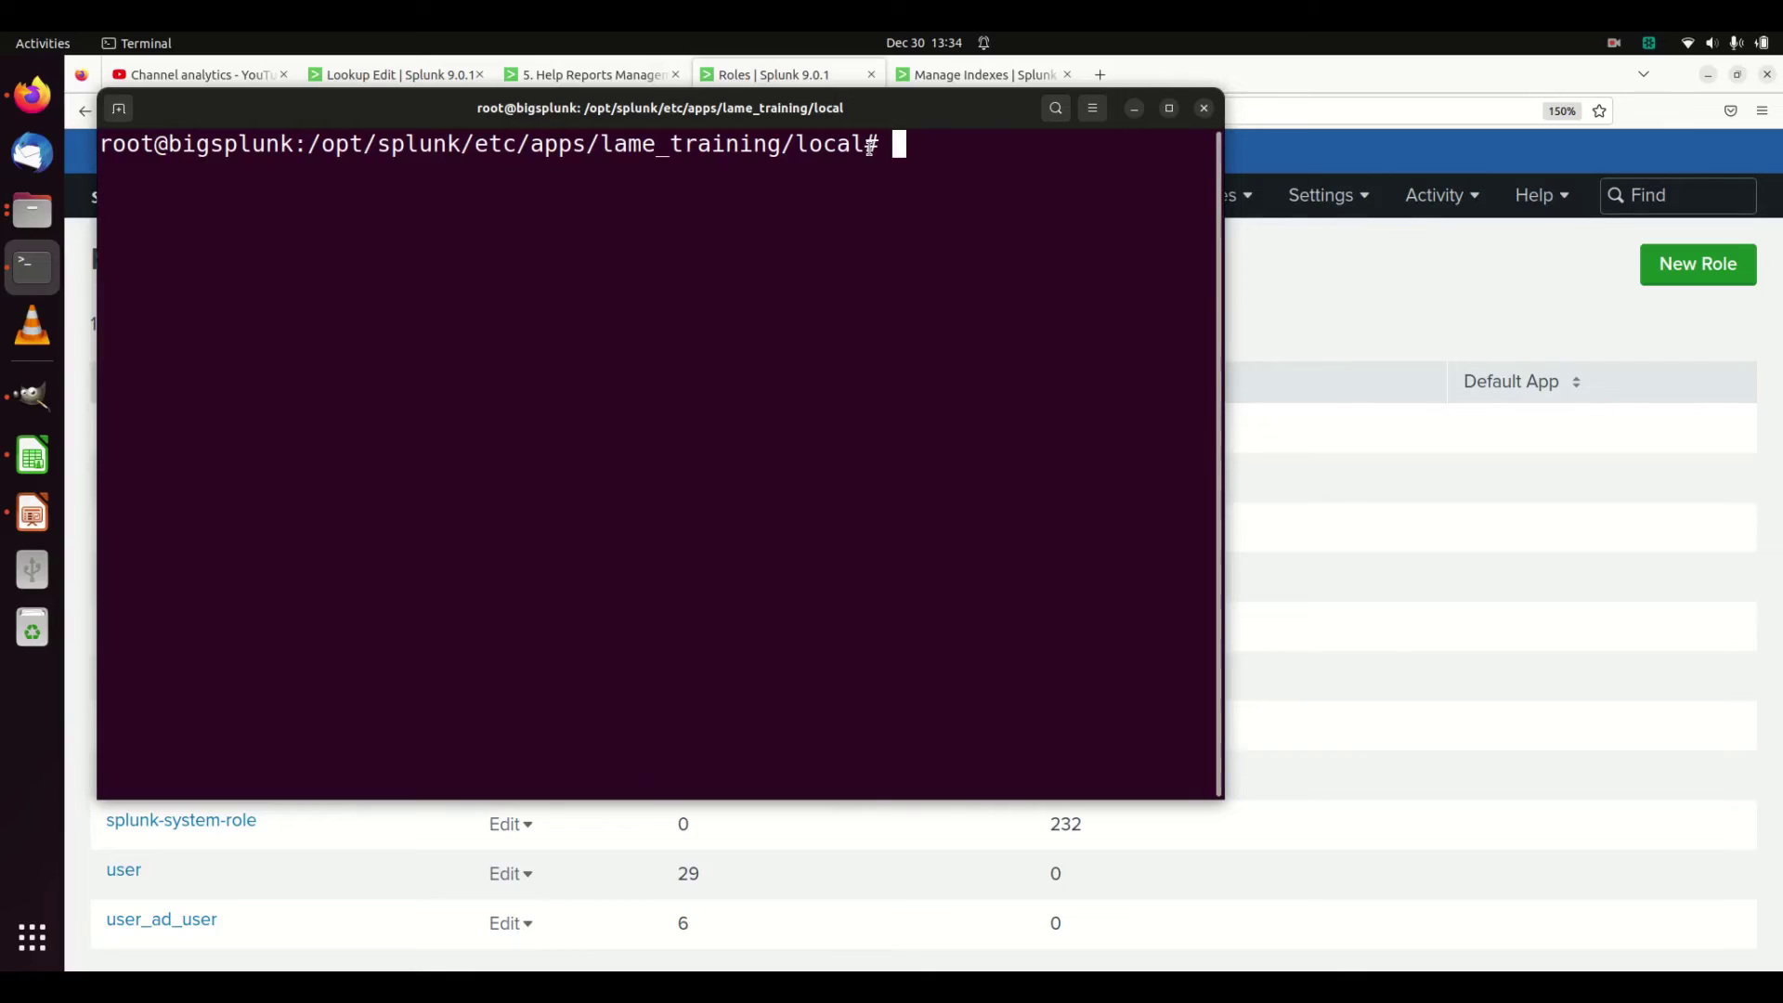
text(ls)
key(Return)
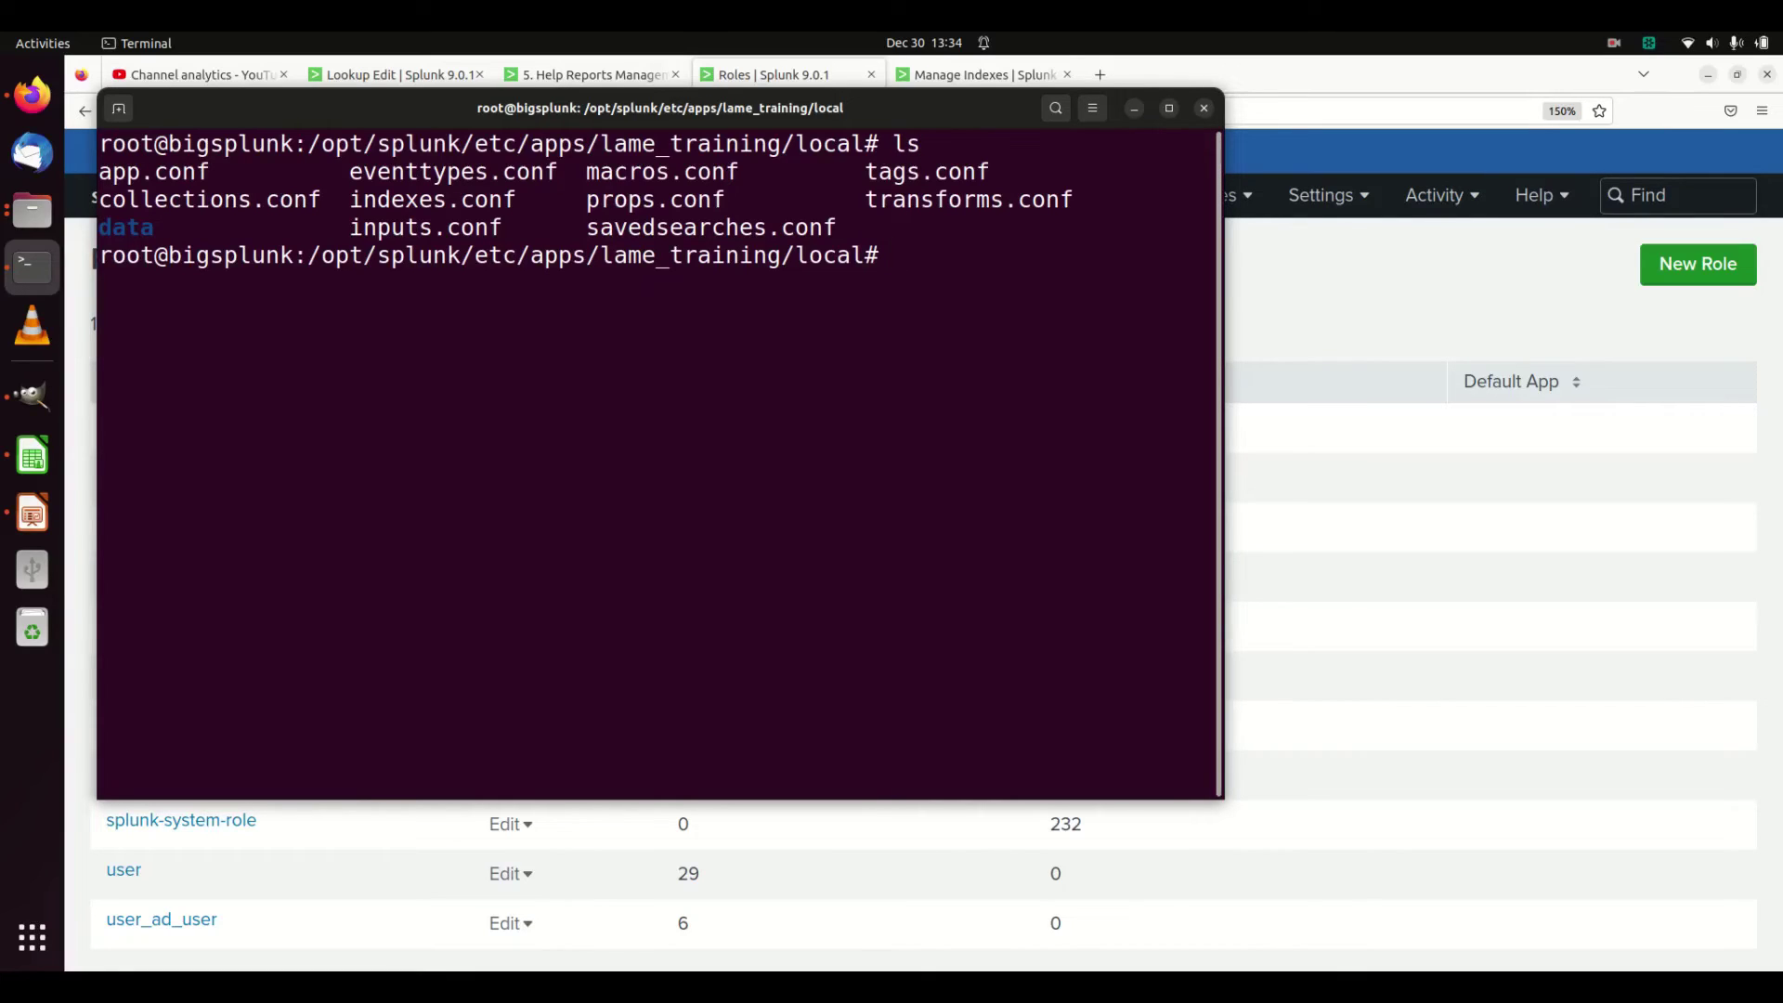
Step: Open indexes.conf from the lame_training local folder in the nano editor
text(nano)
drag(507, 196, 354, 200)
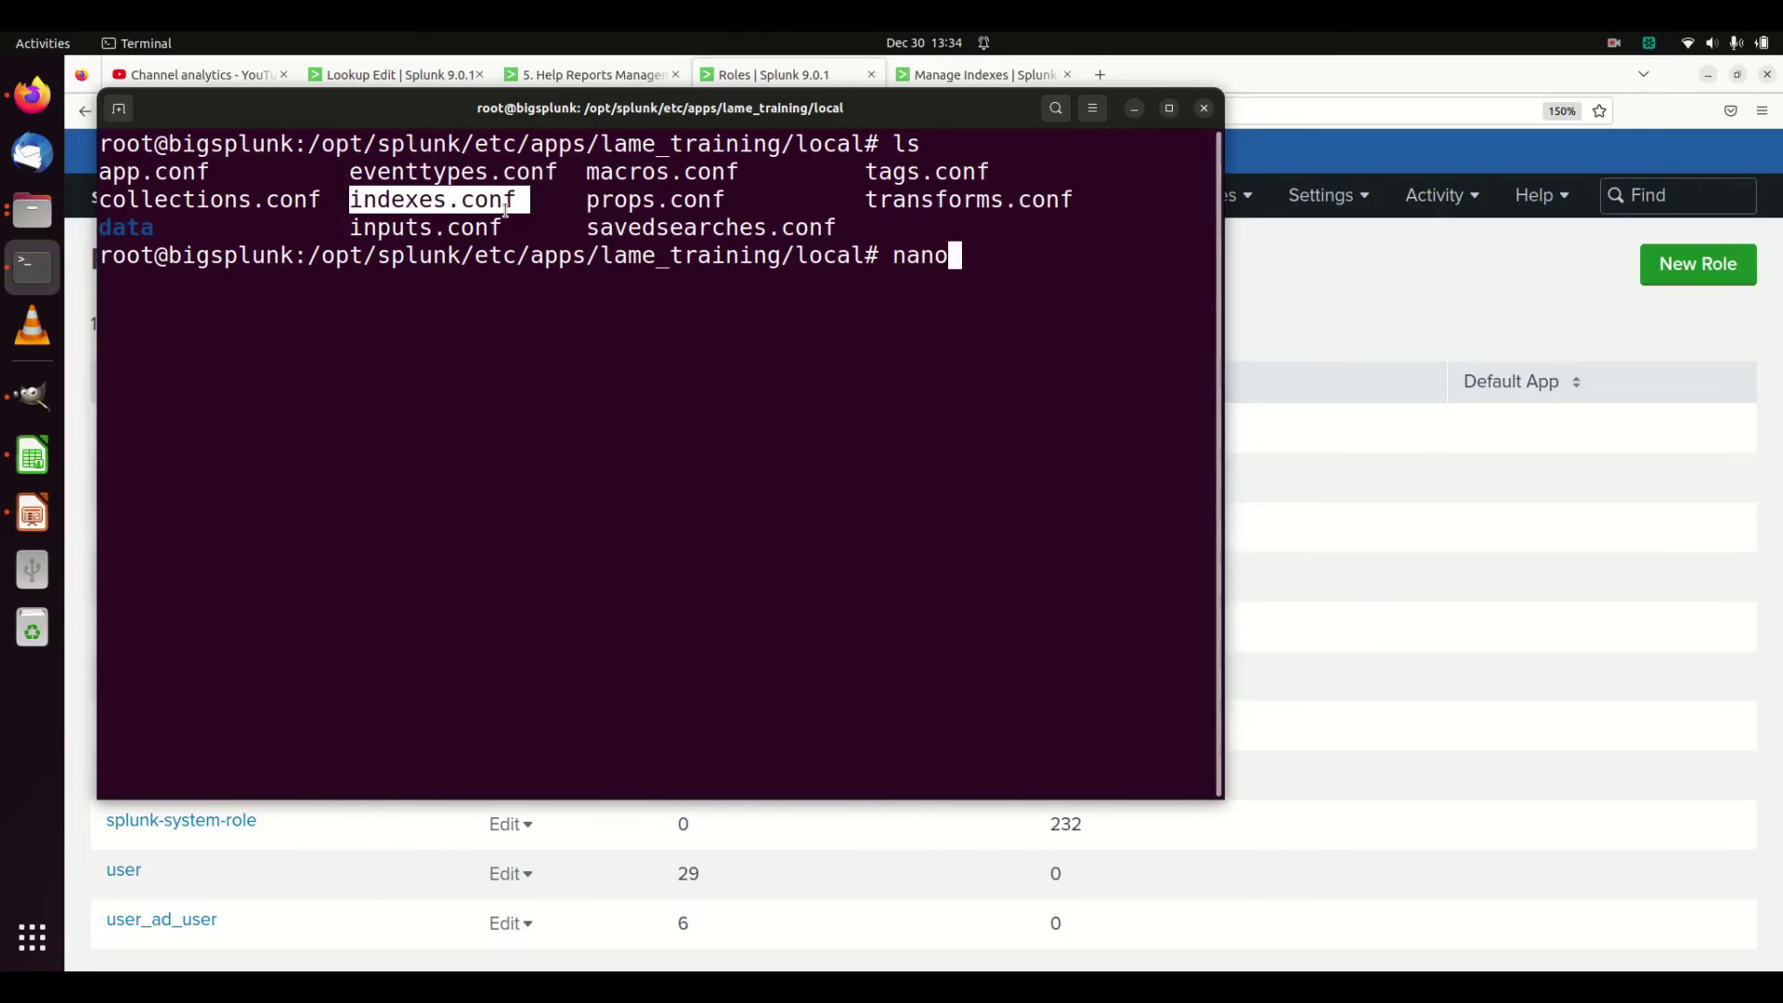
text(index)
key(Tab)
key(Return)
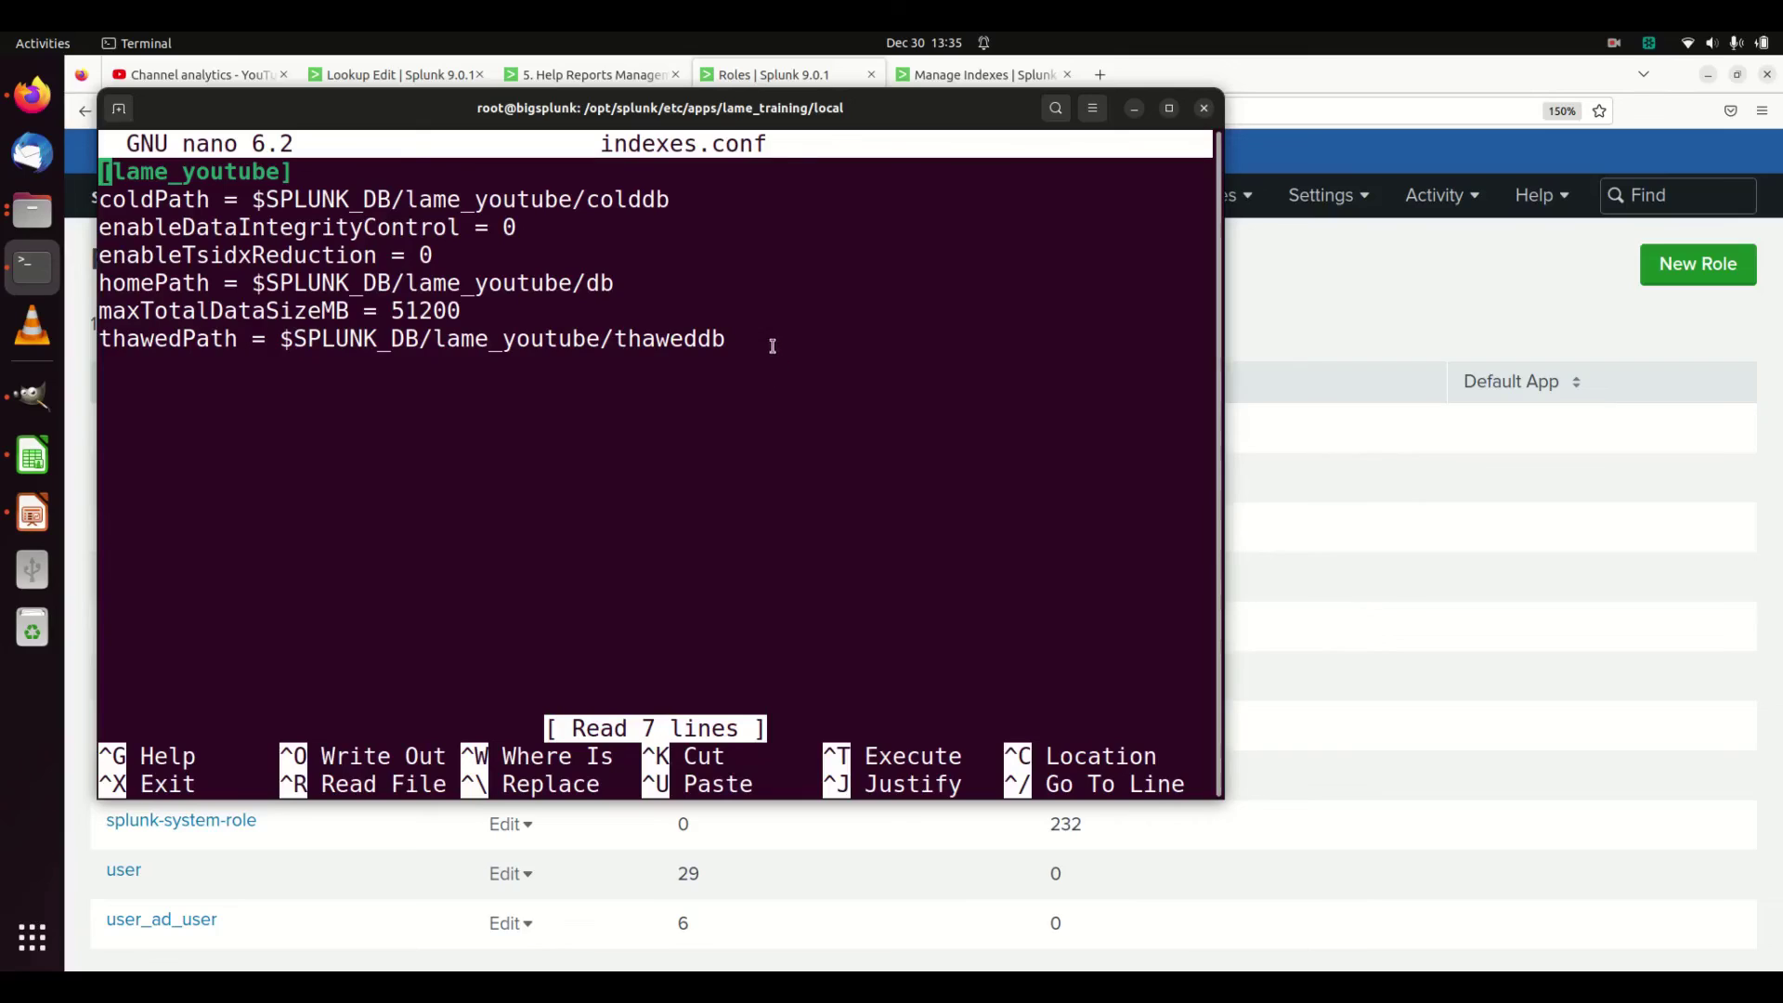
Step: Examine the whole lame_youtube stanza in indexes.conf, including its paths and maximum data size, without editing it
drag(779, 363, 68, 178)
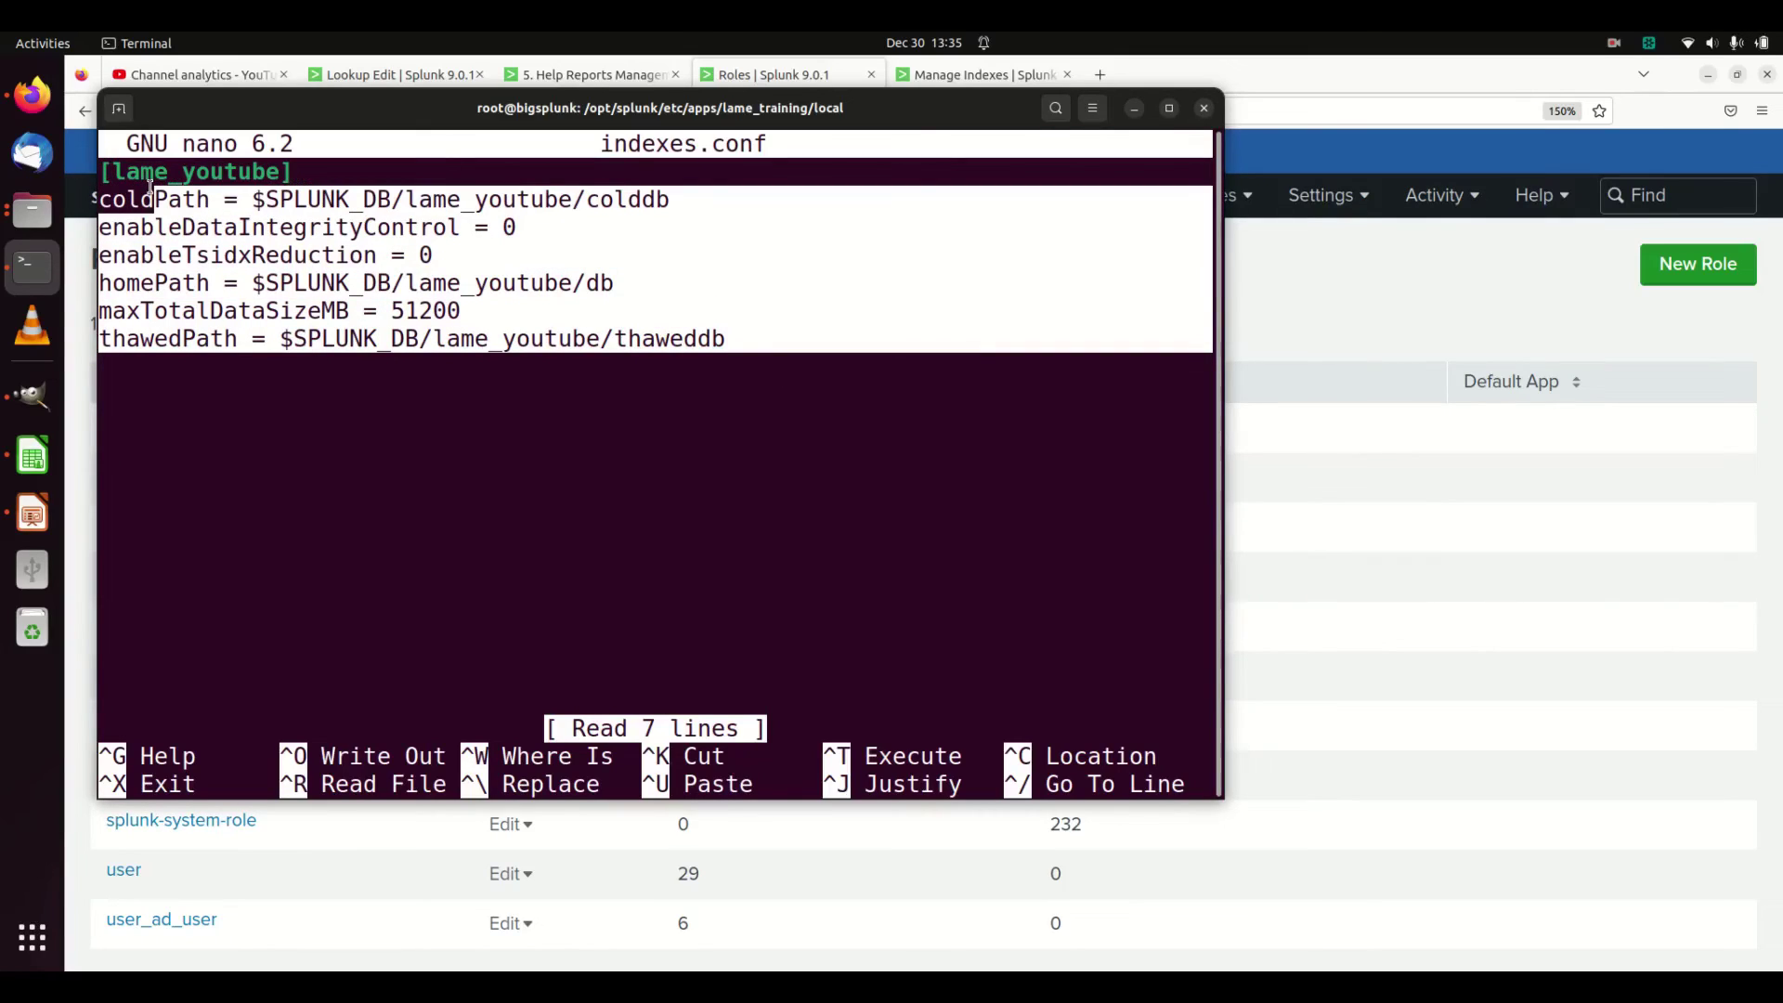
click(213, 251)
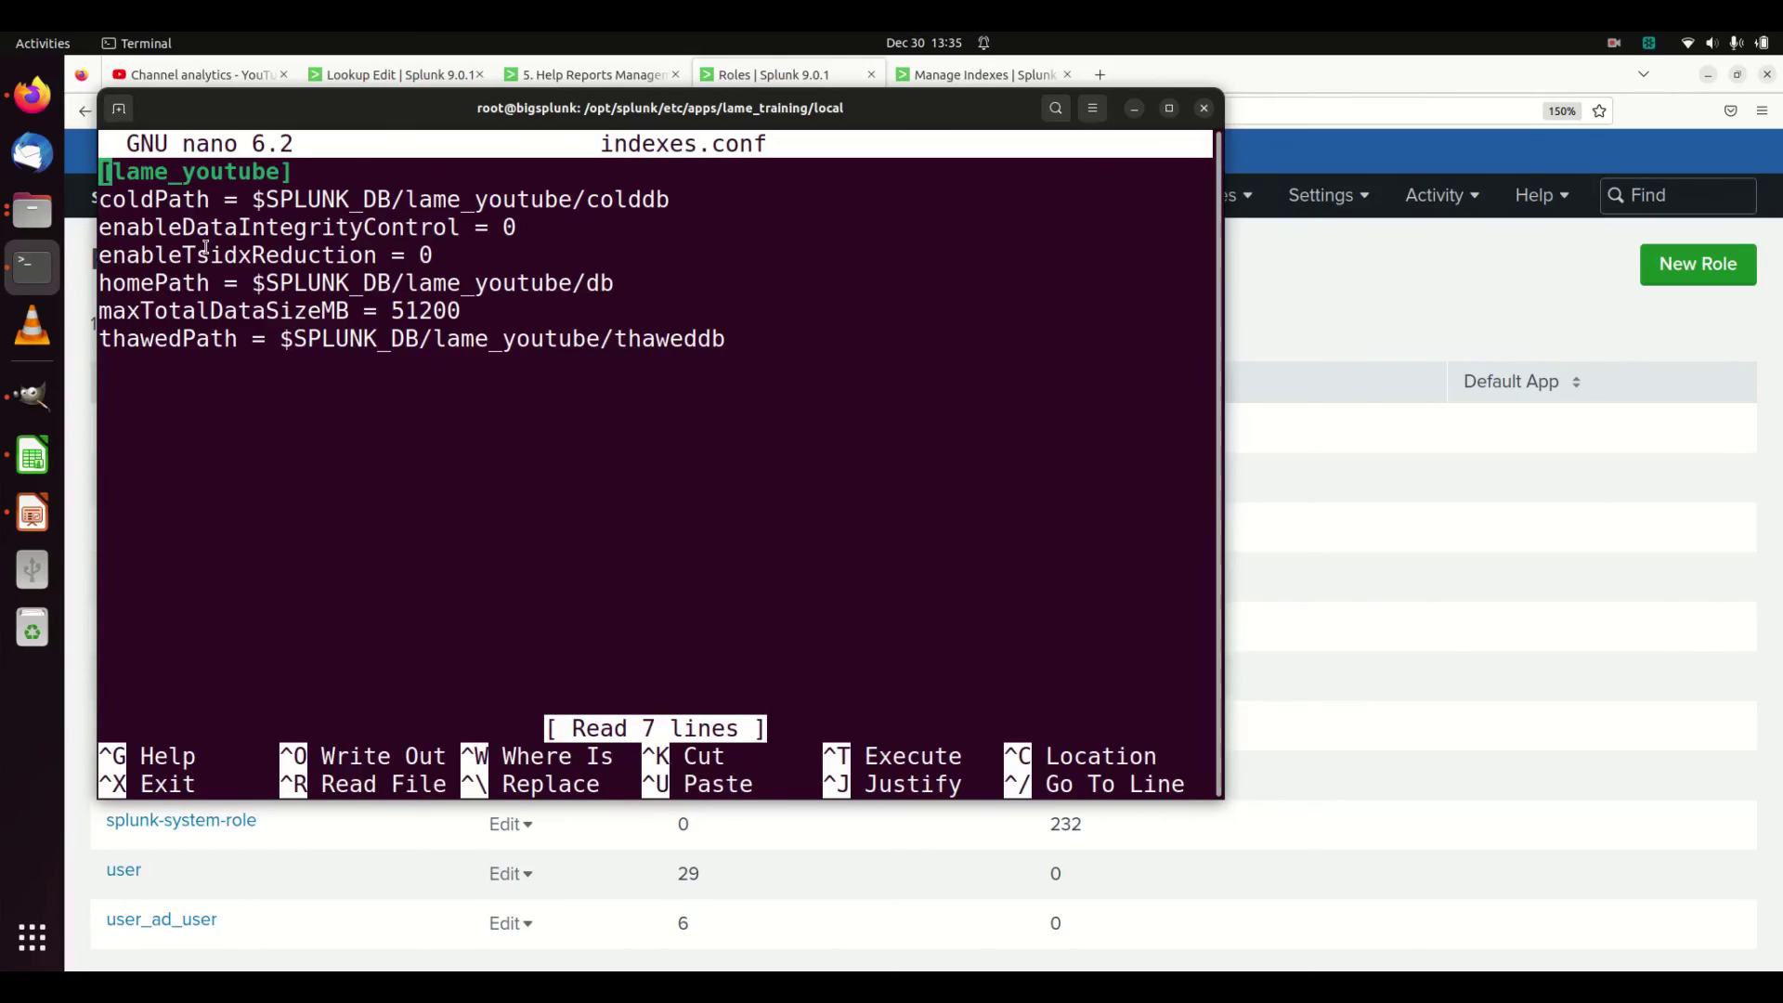
drag(737, 346, 93, 177)
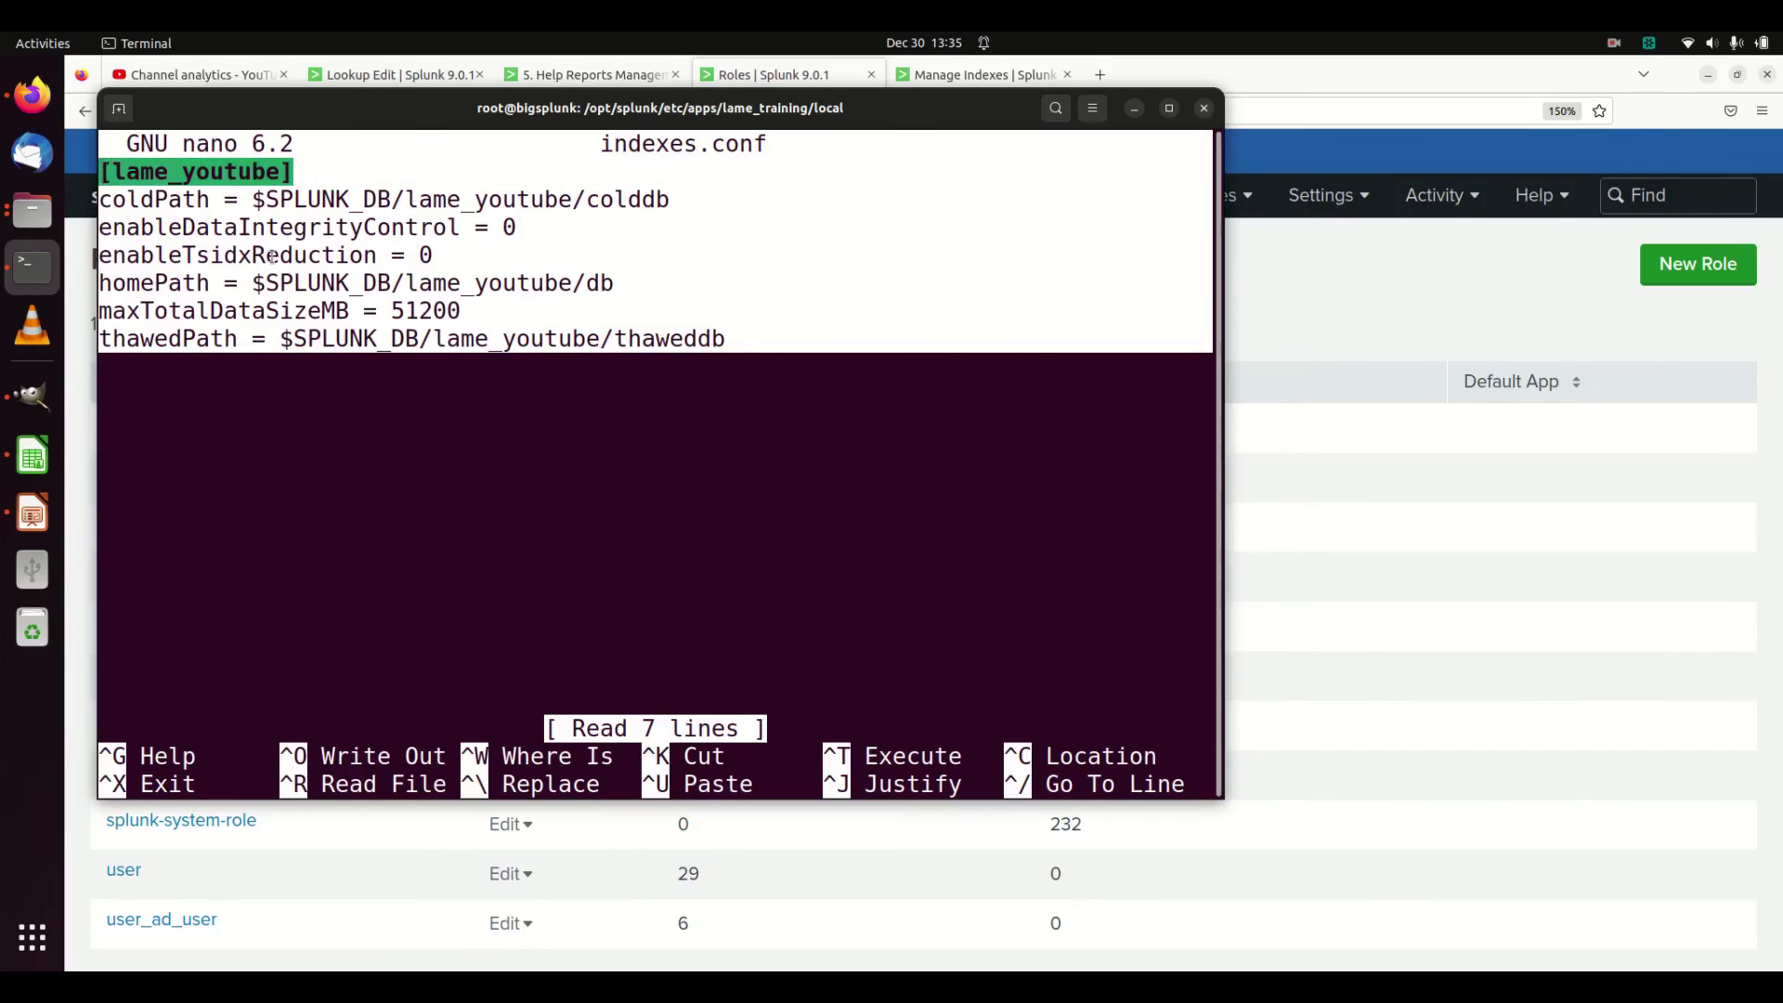
click(357, 290)
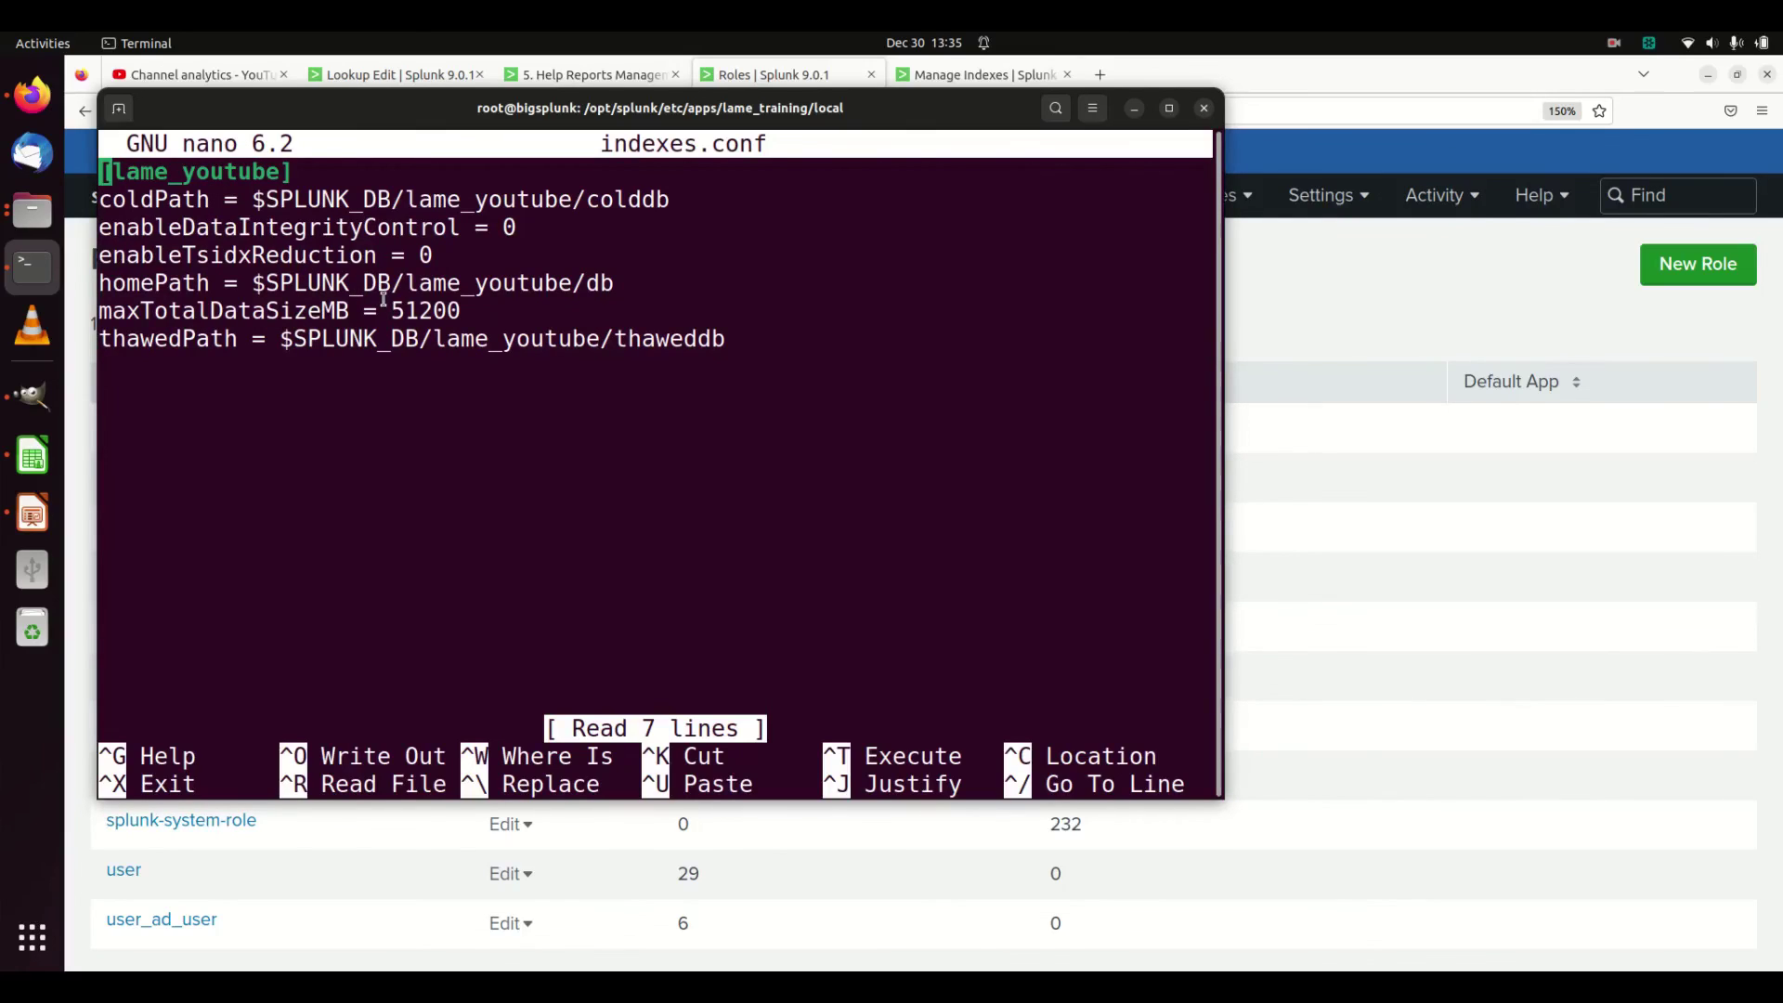